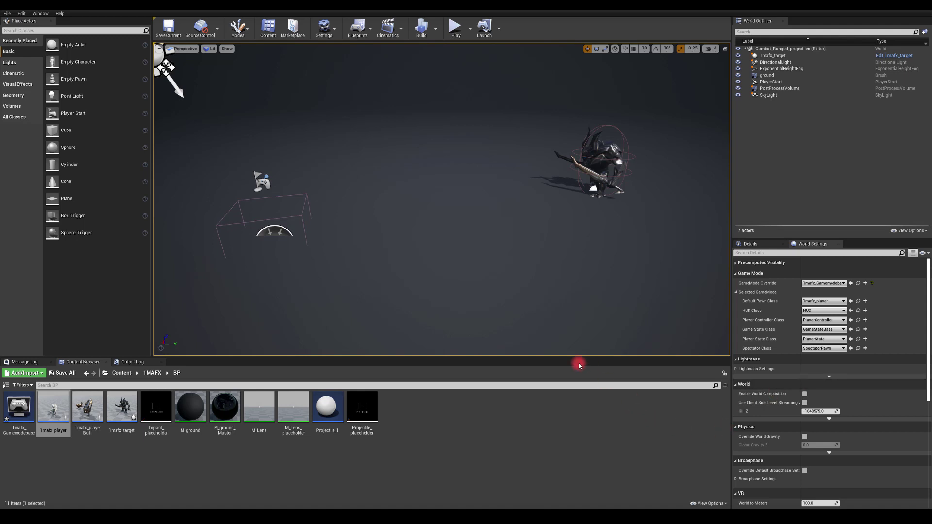
{"action": "left_click", "coordinate": [456, 27]}
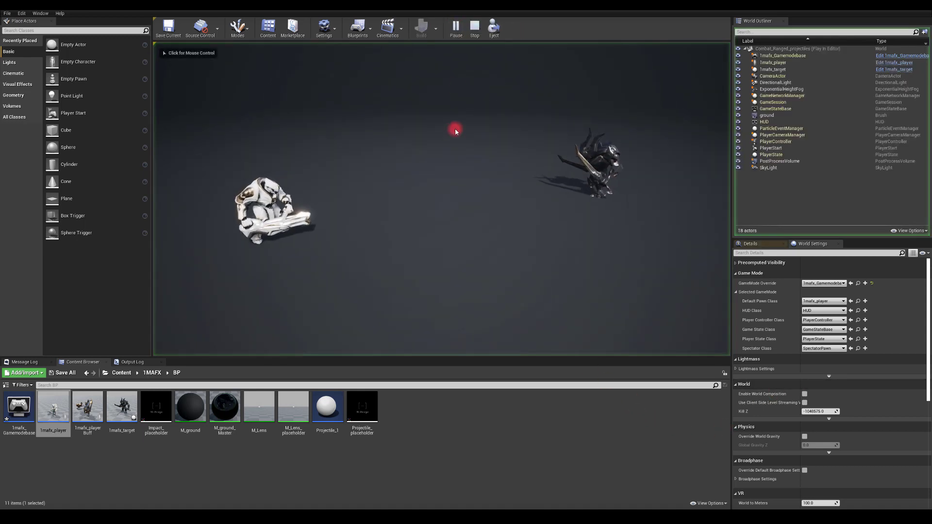
{"action": "left_click", "coordinate": [474, 130]}
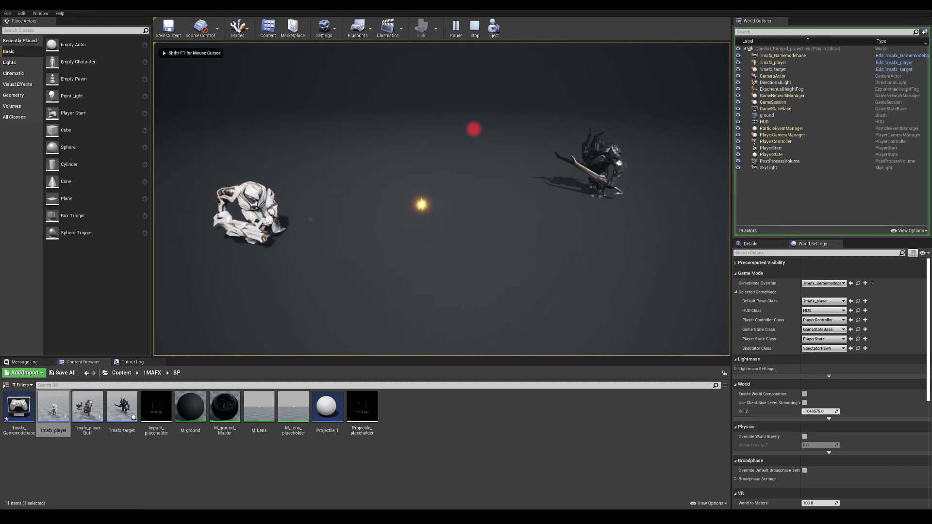
{"action": "left_click", "coordinate": [441, 199]}
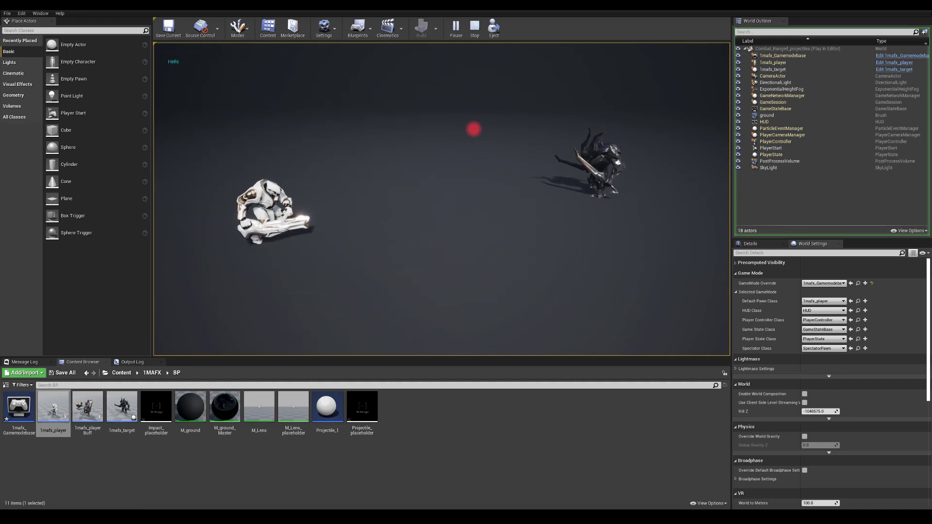
{"action": "left_click", "coordinate": [442, 199]}
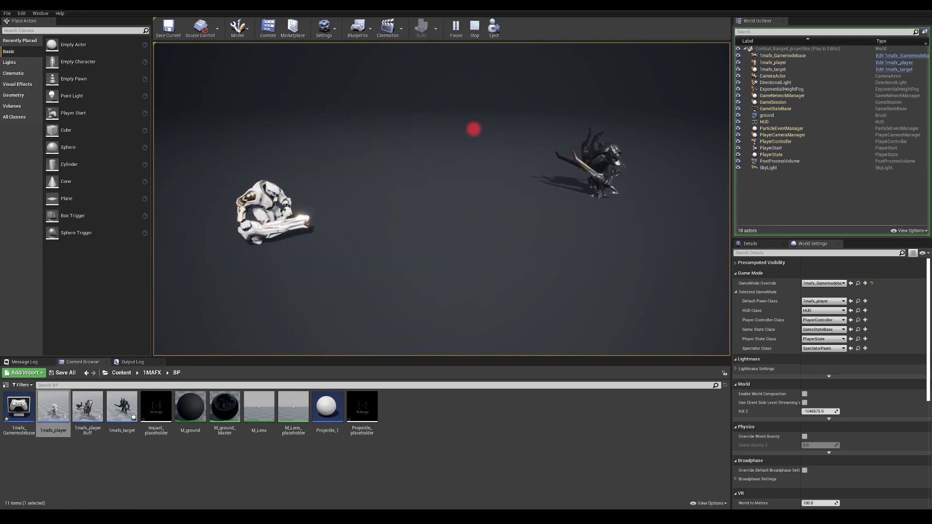
Step: Stop the test play and open the Character_Buff level from Scenes, saving pending changes
{"action": "key", "text": "Escape"}
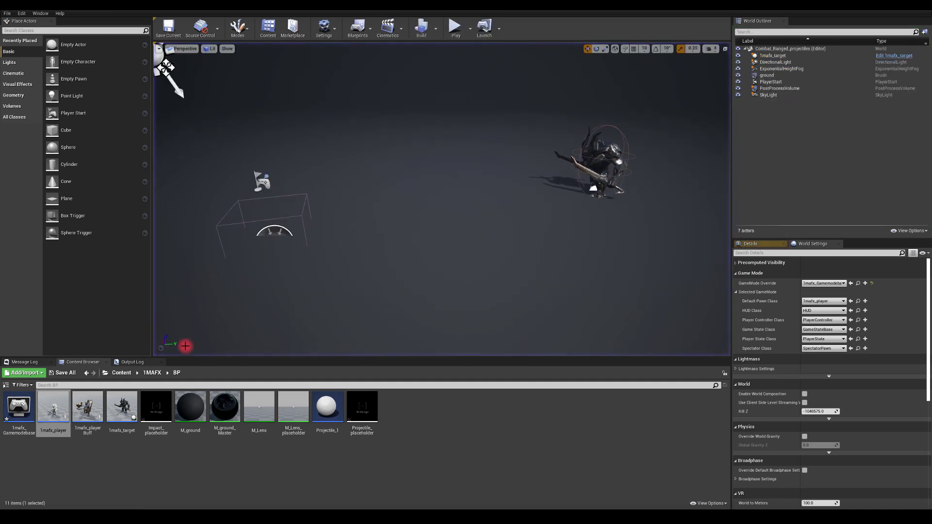
{"action": "left_click", "coordinate": [153, 372]}
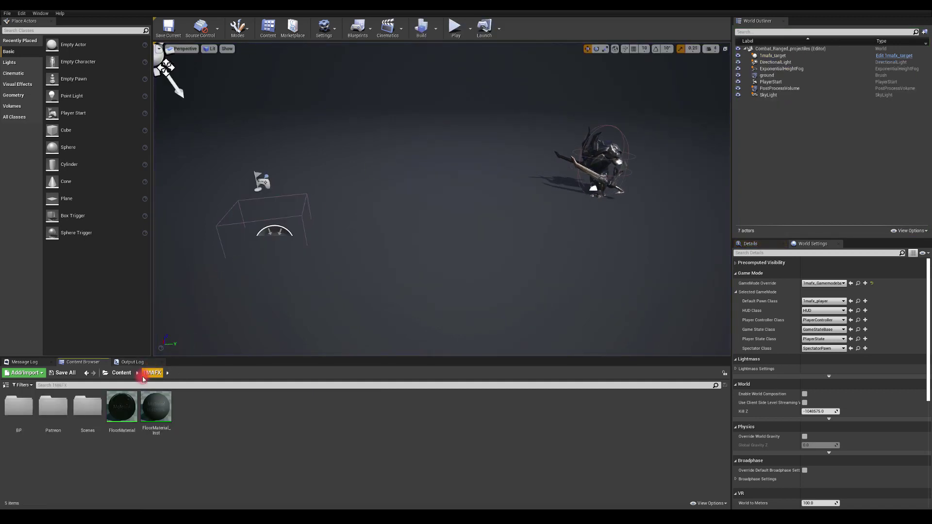
{"action": "double_click", "coordinate": [85, 408]}
{"action": "double_click", "coordinate": [35, 416]}
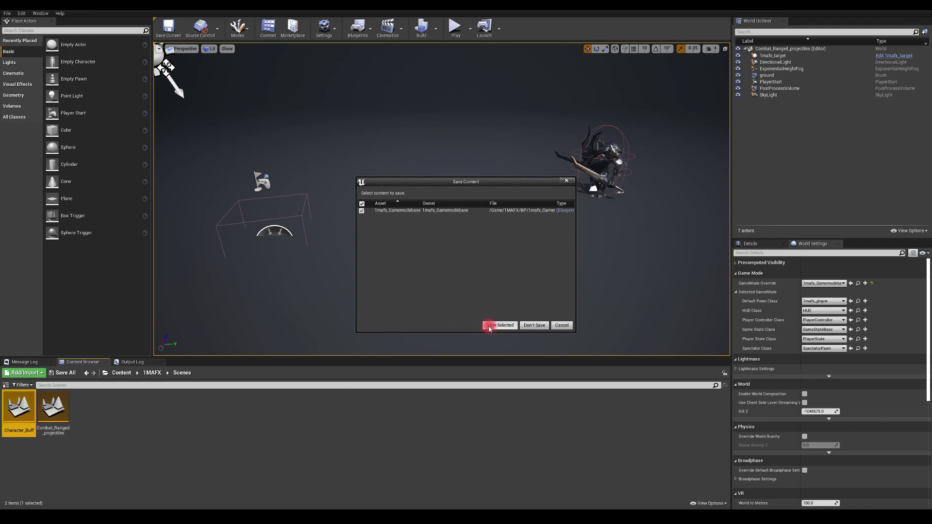
{"action": "left_click", "coordinate": [490, 325]}
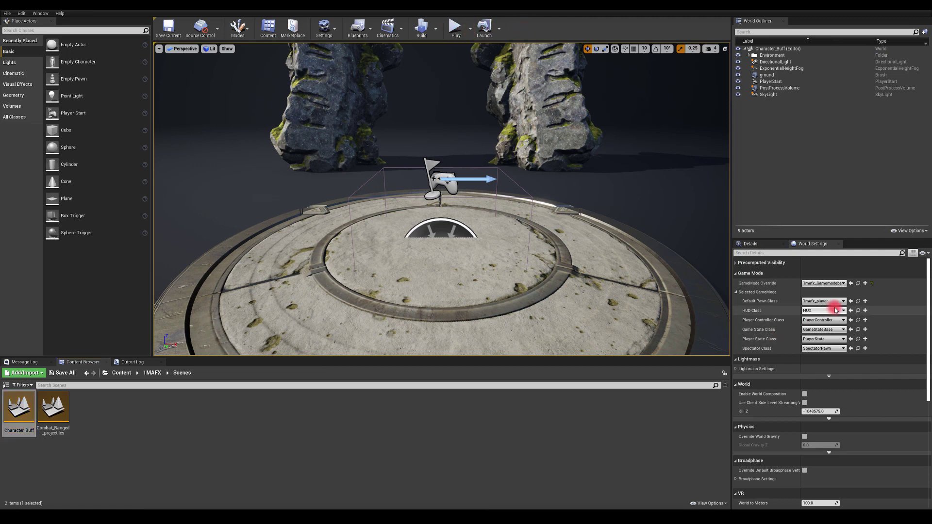
Step: Set 1mafx_playerBuff as the Default Pawn Class and start a test play
{"action": "left_click", "coordinate": [858, 301]}
{"action": "left_click_drag", "start_coordinate": [87, 408], "coordinate": [824, 299]}
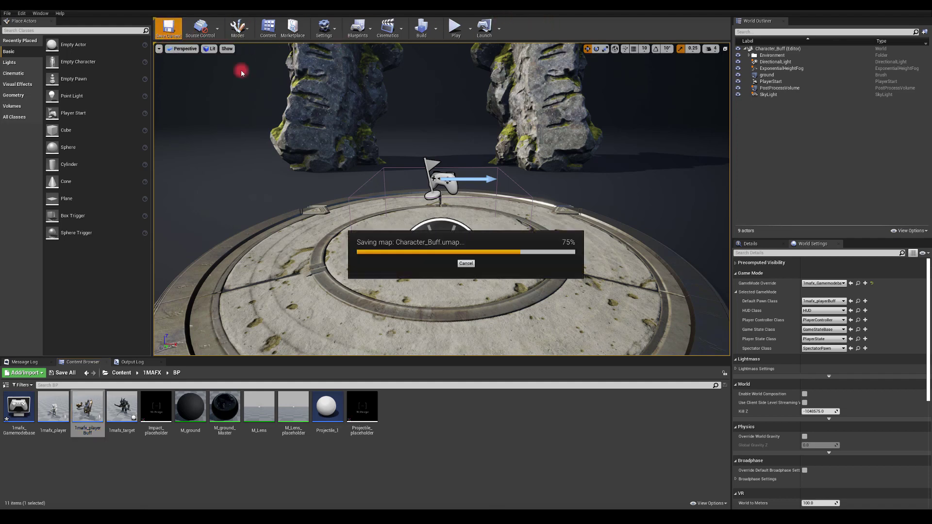
{"action": "left_click", "coordinate": [454, 29]}
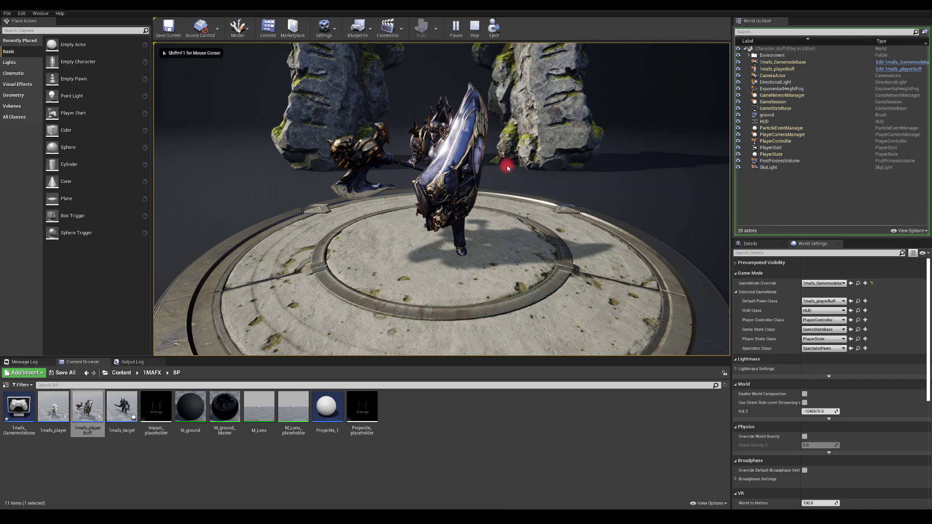
{"action": "key", "text": "F11"}
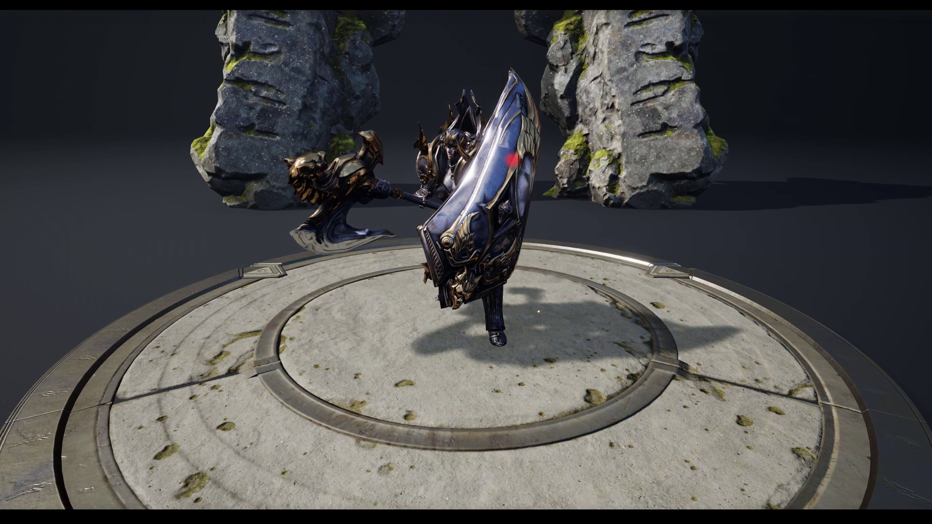
{"action": "key", "text": "Escape"}
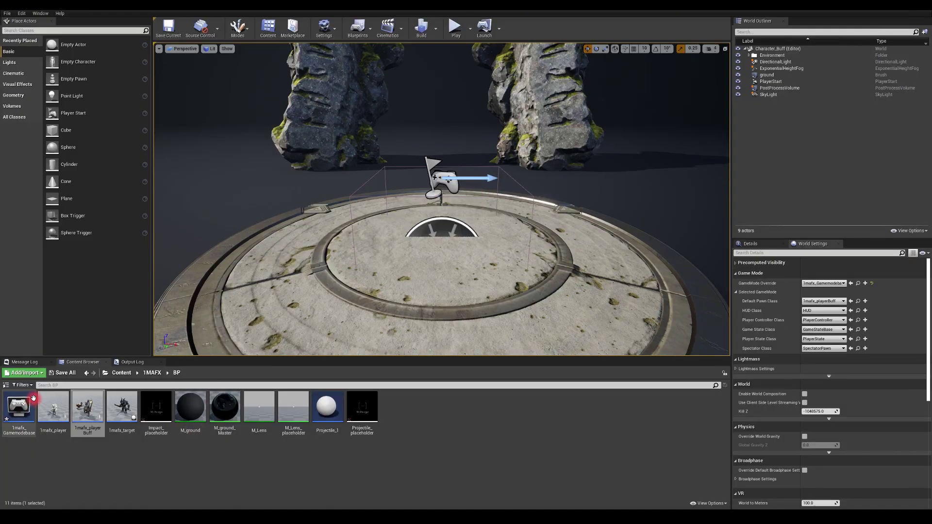
Step: Open the Combat_Ranged_projectiles level from the Scenes folder, saving pending changes
{"action": "left_click", "coordinate": [152, 372]}
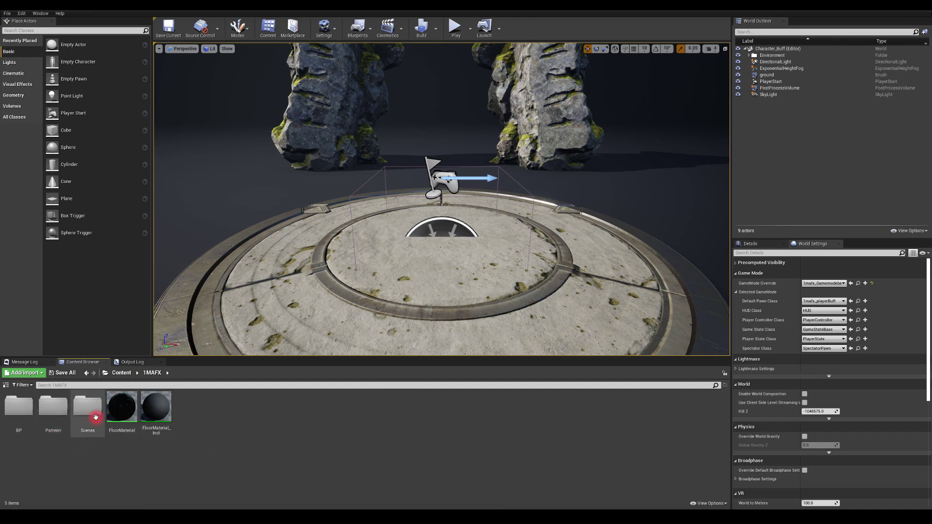
{"action": "double_click", "coordinate": [95, 413]}
{"action": "double_click", "coordinate": [53, 410]}
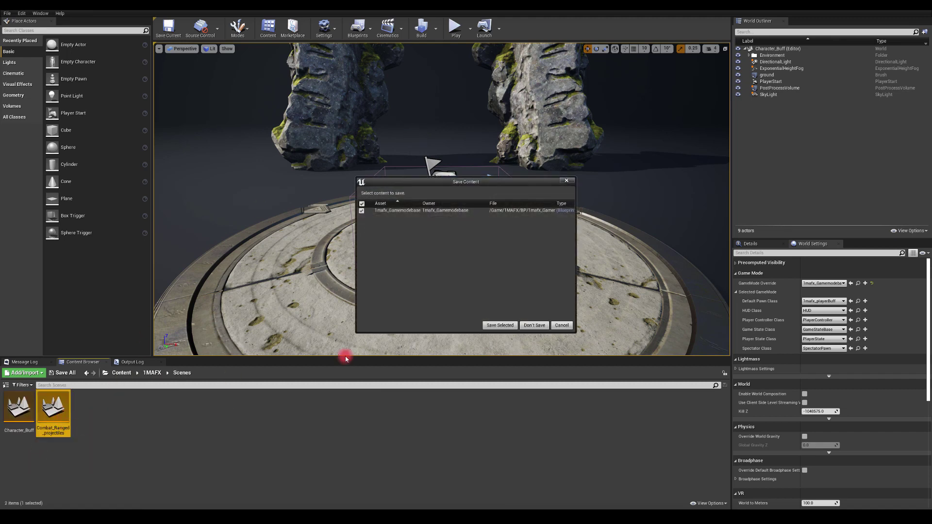
{"action": "left_click", "coordinate": [499, 325]}
Step: Duplicate Combat_Ranged_projectiles as Buff_tutorial and open the new level
{"action": "right_click", "coordinate": [56, 412]}
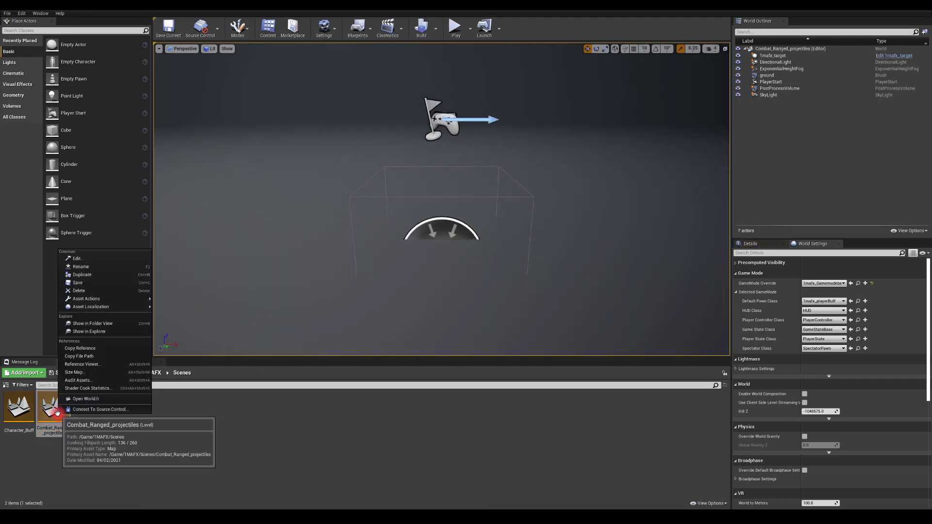
{"action": "left_click", "coordinate": [80, 279]}
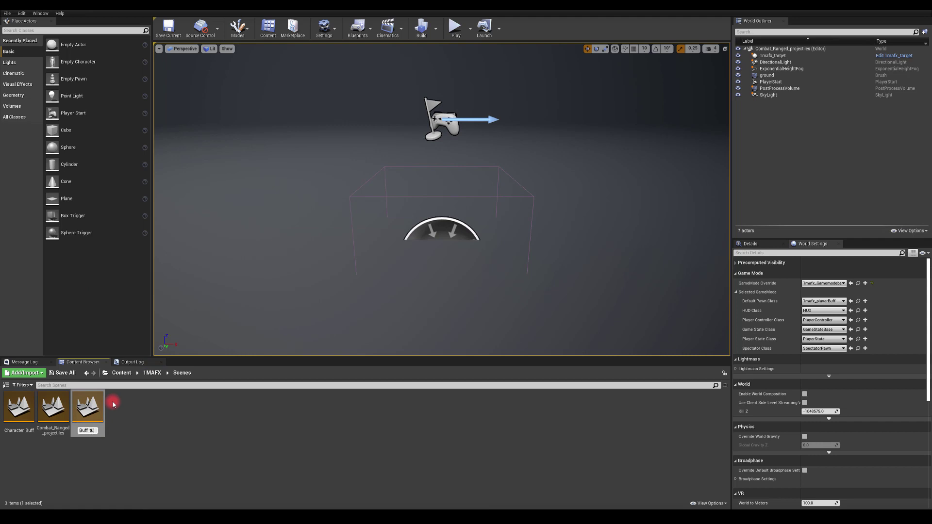
{"action": "type", "text": "Buff_tutorial"}
{"action": "key", "text": "Return"}
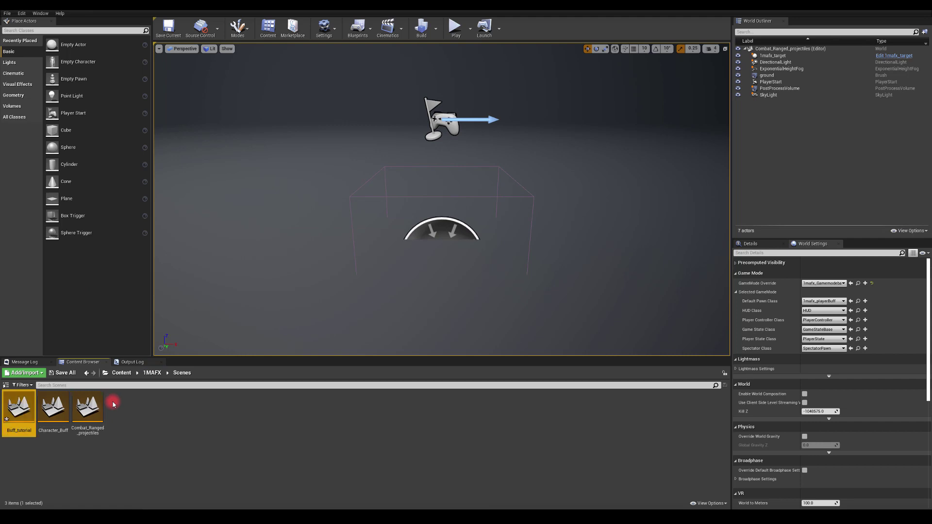
{"action": "double_click", "coordinate": [22, 407]}
{"action": "left_click", "coordinate": [490, 326]}
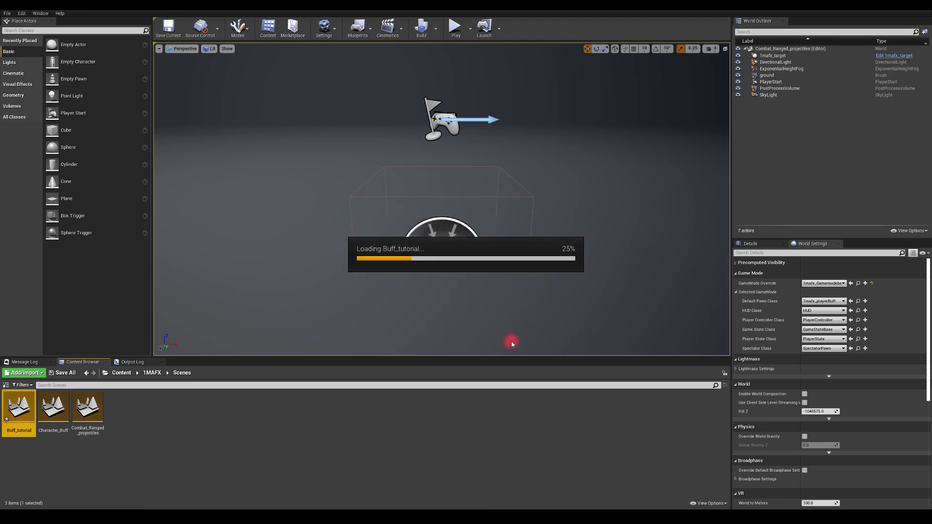
Step: Duplicate the 1mafx_player blueprint as Buff_tutorial and make it the Default Pawn Class
{"action": "left_click", "coordinate": [858, 301]}
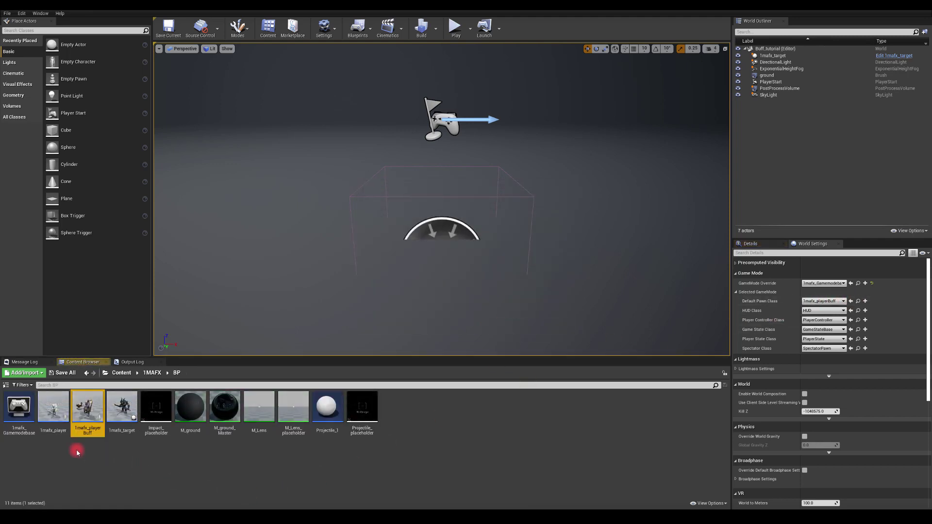
{"action": "right_click", "coordinate": [57, 408]}
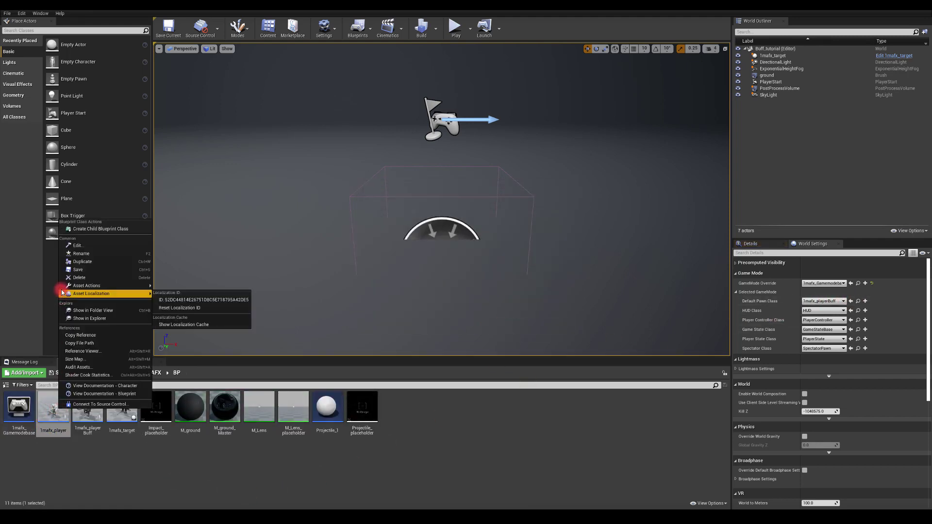
{"action": "left_click", "coordinate": [78, 262]}
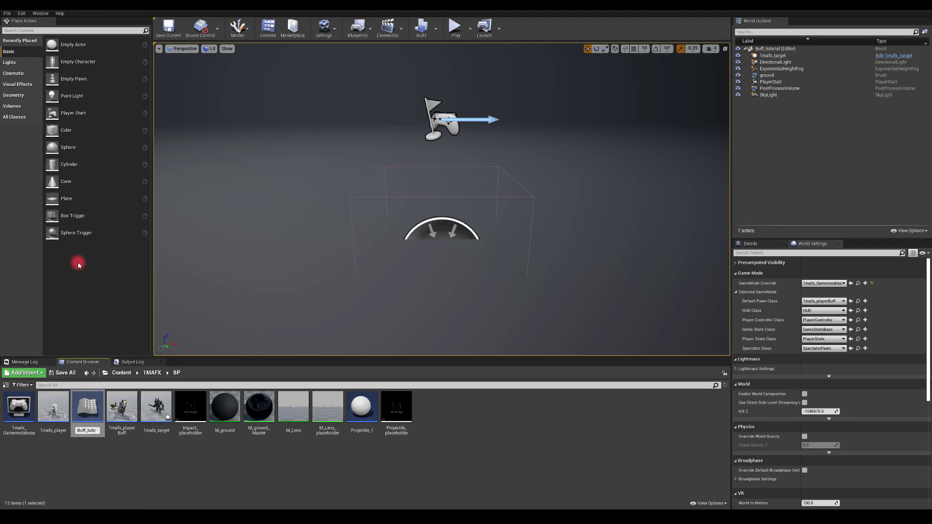
{"action": "type", "text": "Buff_tutorial"}
{"action": "key", "text": "Return"}
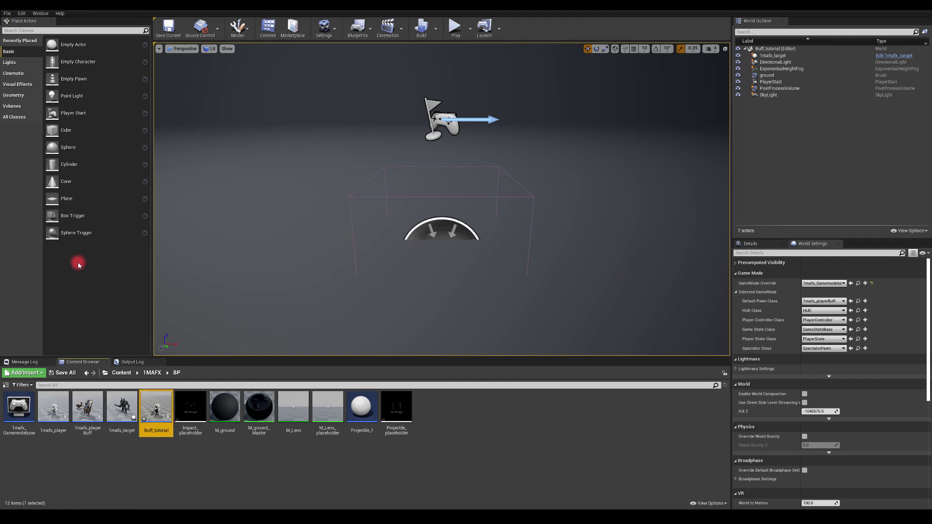
{"action": "left_click_drag", "start_coordinate": [158, 413], "coordinate": [828, 303]}
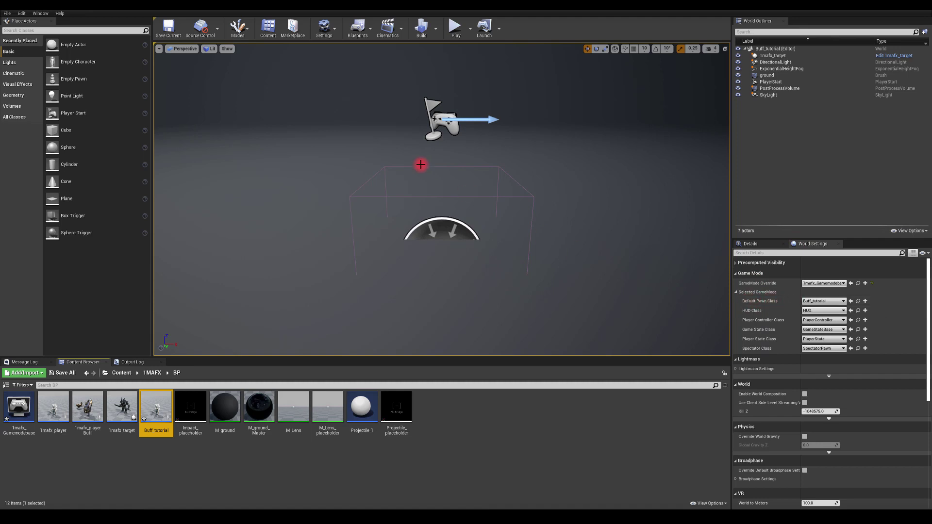
Step: Run a quick test play, then delete the 1mafx_target actor from the level
{"action": "left_click", "coordinate": [455, 27]}
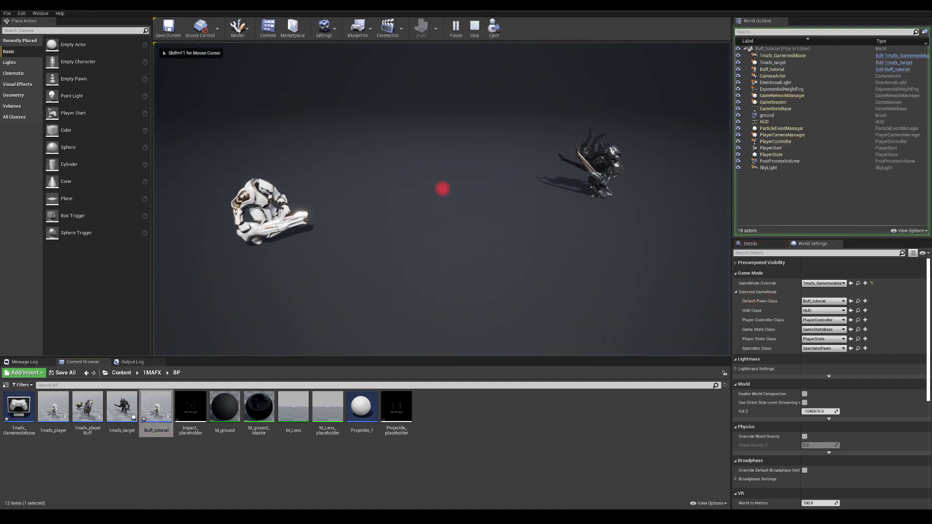
{"action": "key", "text": "Escape"}
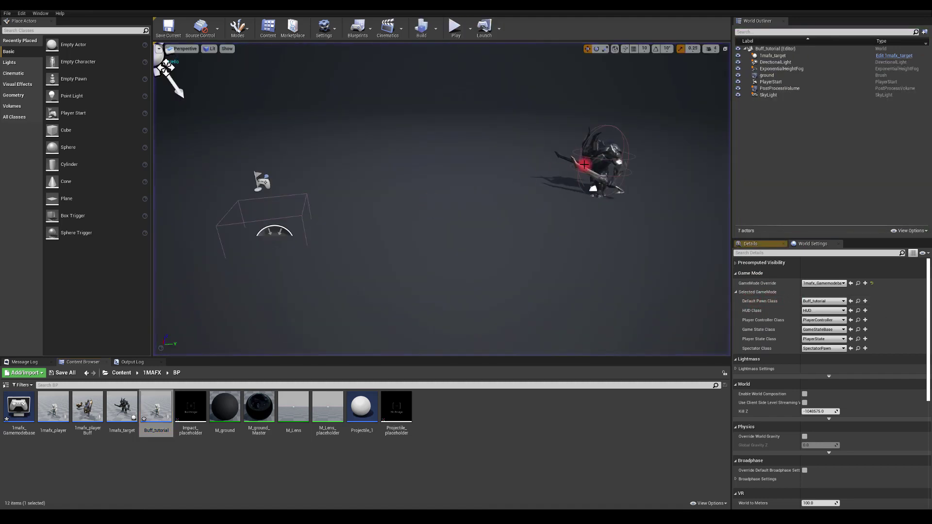
{"action": "key", "text": "Delete"}
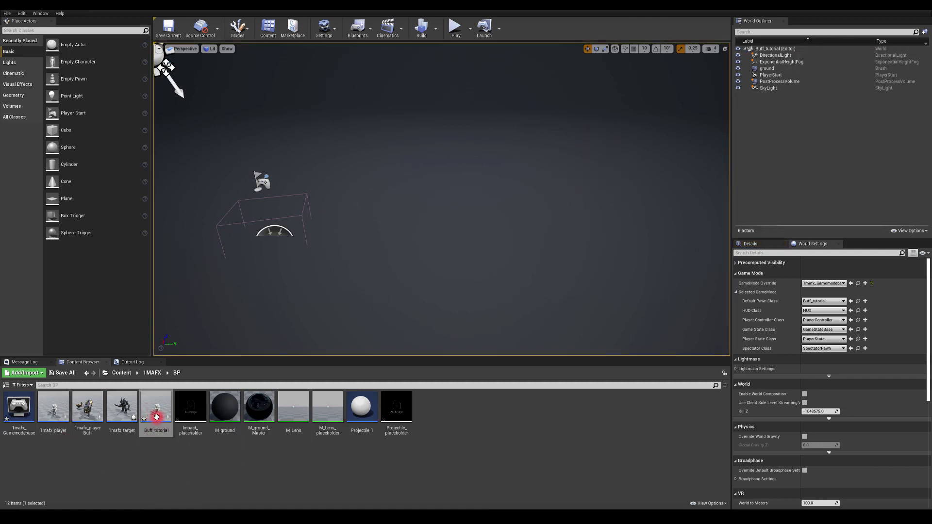
Step: Place a Buff_tutorial character at Location X 0, Y 0 and open its blueprint
{"action": "left_click_drag", "start_coordinate": [150, 418], "coordinate": [201, 216]}
{"action": "left_click_drag", "start_coordinate": [254, 265], "coordinate": [278, 231]}
{"action": "left_click", "coordinate": [770, 246]}
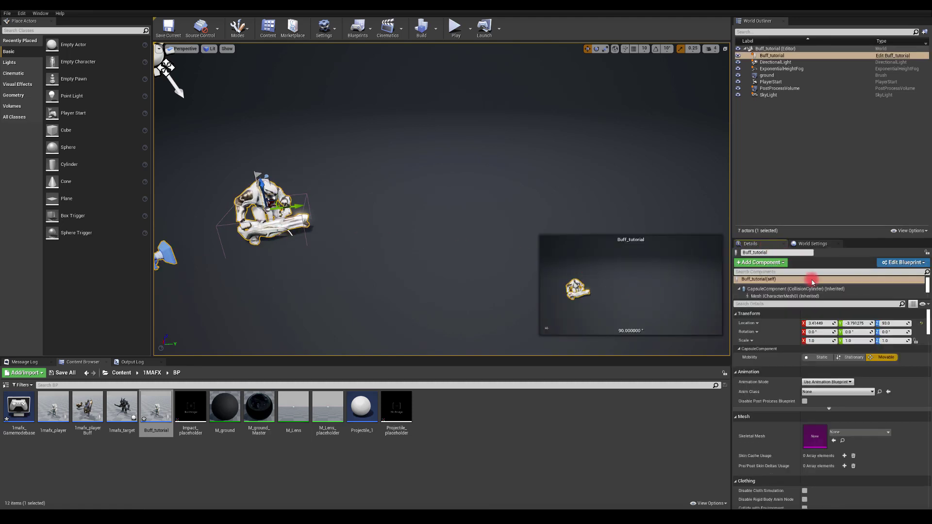
{"action": "left_click", "coordinate": [813, 324]}
{"action": "type", "text": "0"}
{"action": "left_click", "coordinate": [850, 323]}
{"action": "type", "text": "0"}
{"action": "key", "text": "Return"}
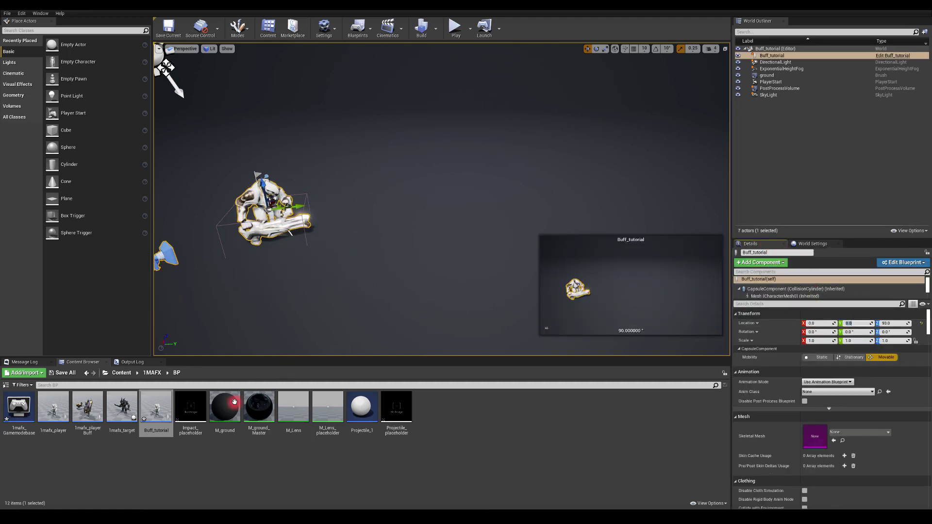
{"action": "double_click", "coordinate": [161, 411]}
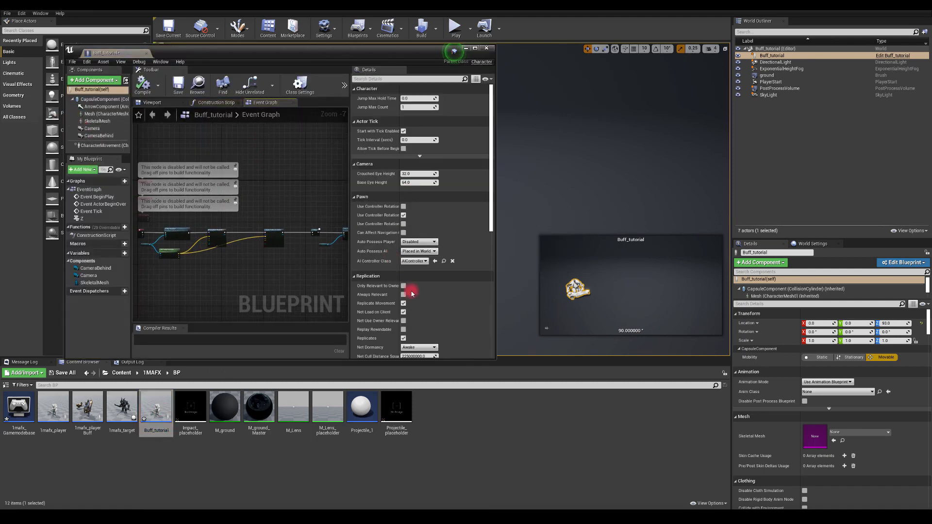
Step: Inspect the Camera and CameraBehind components, toggling CameraBehind's auto-activate setting
{"action": "left_click", "coordinate": [758, 55]}
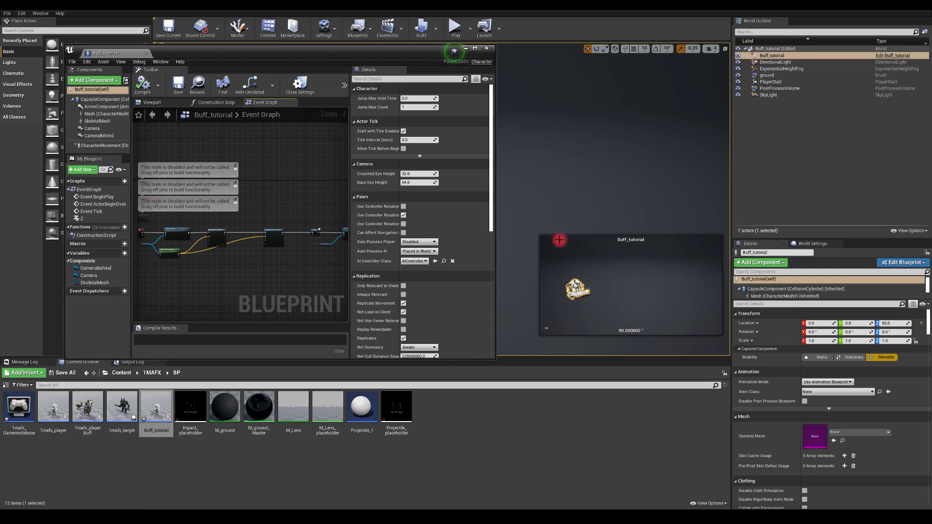
{"action": "left_click", "coordinate": [90, 128]}
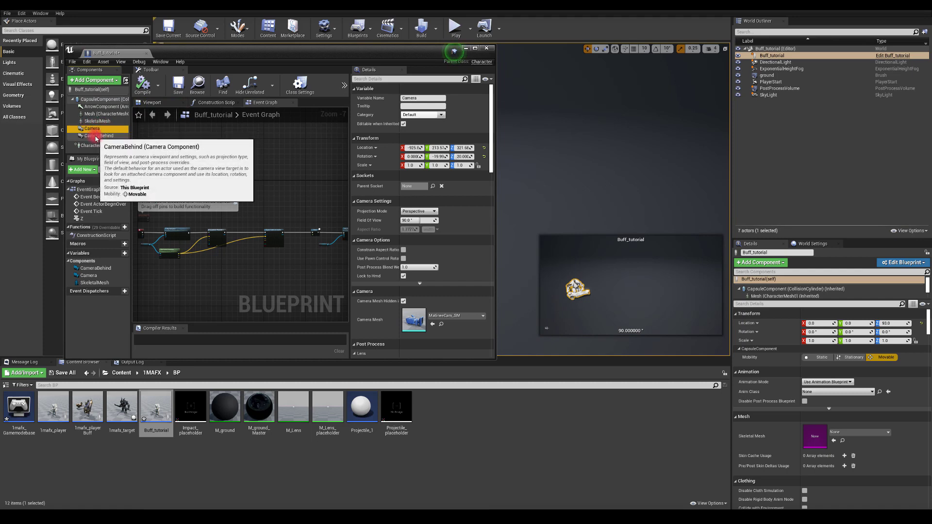
{"action": "left_click", "coordinate": [96, 137]}
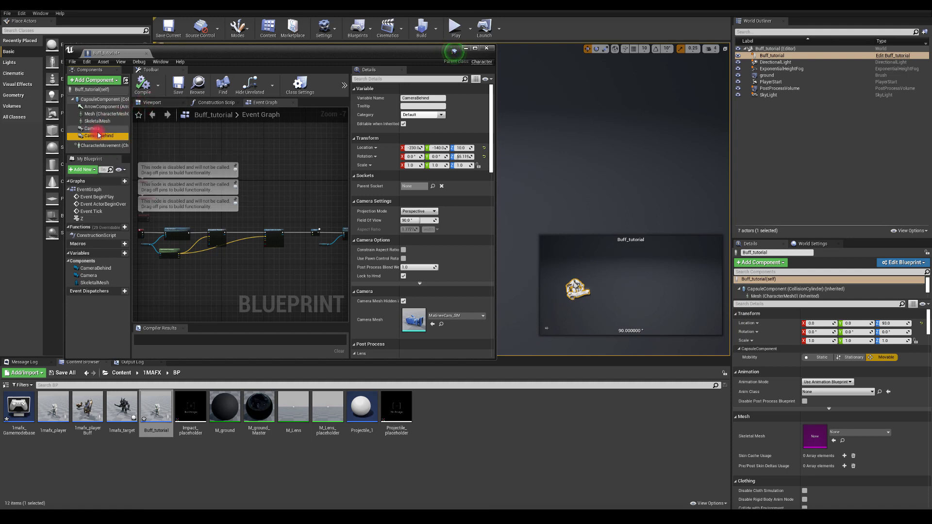
{"action": "scroll", "coordinate": [391, 243], "scroll_direction": "down", "scroll_amount": 10}
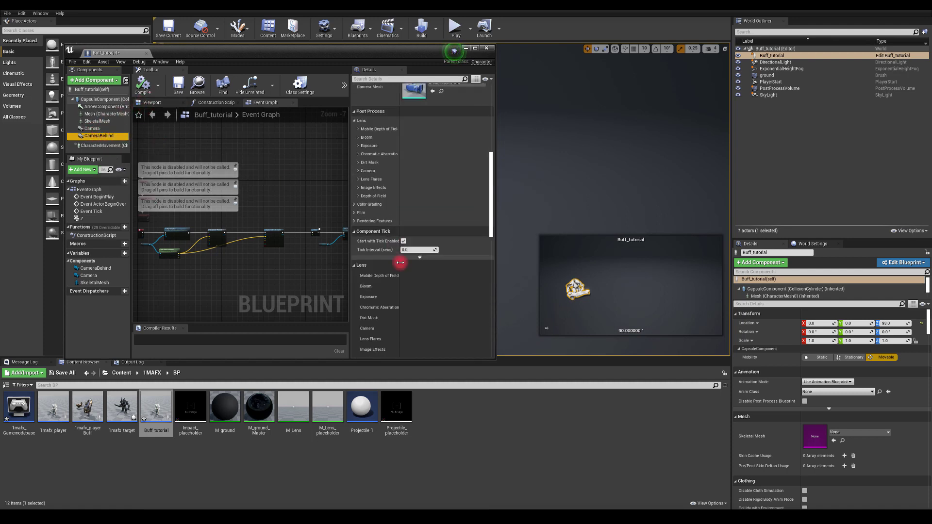
{"action": "scroll", "coordinate": [397, 267], "scroll_direction": "down", "scroll_amount": 10}
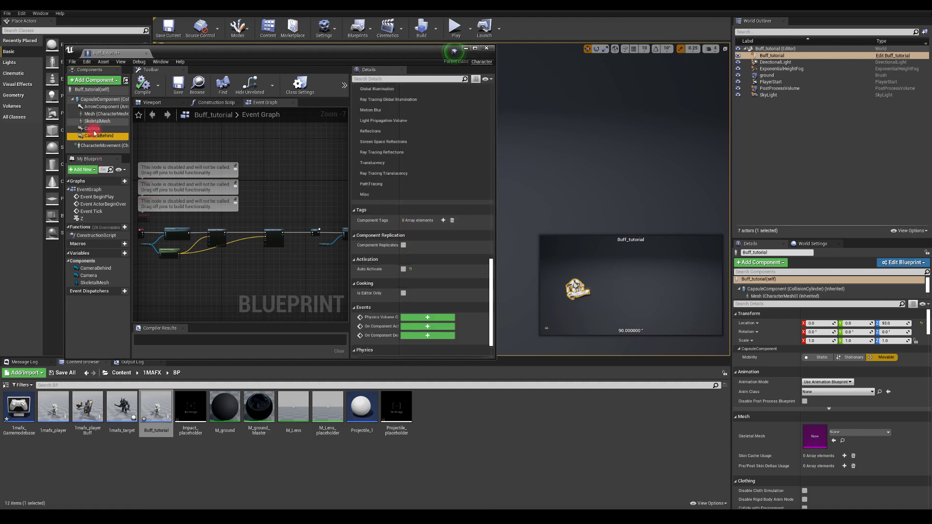
{"action": "left_click", "coordinate": [403, 270]}
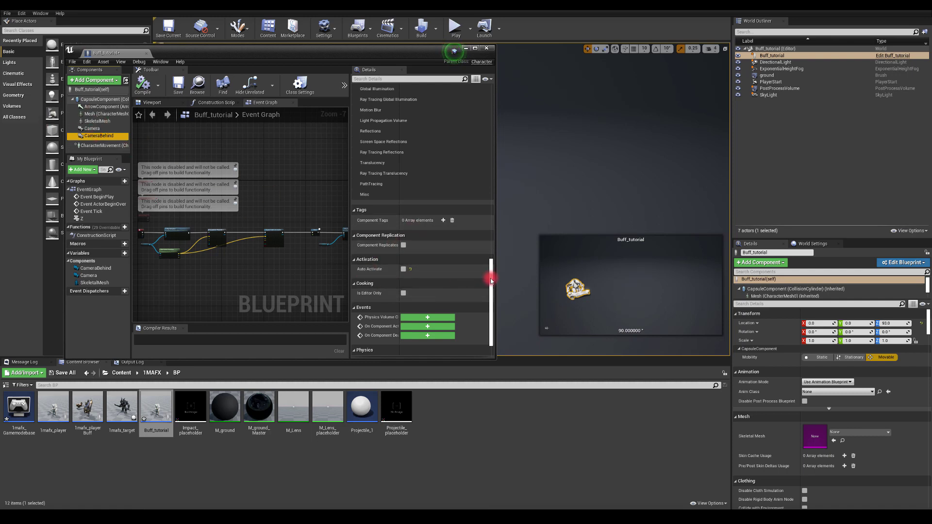
{"action": "left_click_drag", "start_coordinate": [490, 257], "coordinate": [477, 85]}
{"action": "left_click", "coordinate": [113, 128]}
Step: In the blueprint viewport, switch to world space and set Camera Location X and Y to 0
{"action": "left_click", "coordinate": [148, 103]}
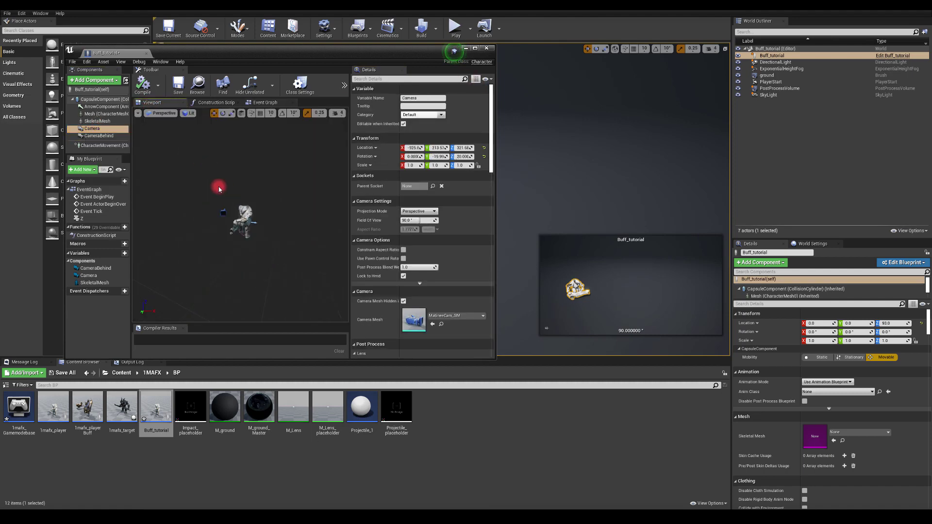
{"action": "left_click_drag", "start_coordinate": [233, 176], "coordinate": [266, 168], "text": "alt"}
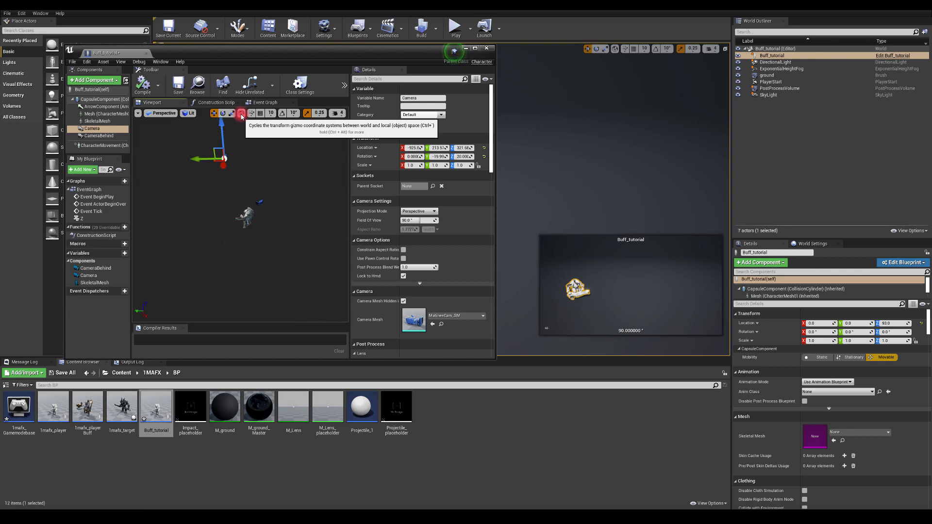
{"action": "left_click", "coordinate": [241, 113]}
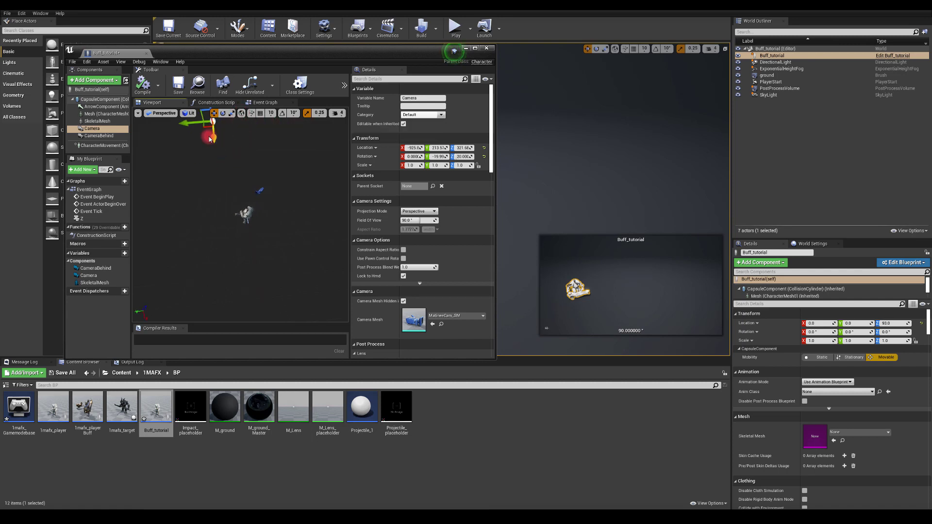
{"action": "left_click", "coordinate": [411, 149]}
{"action": "type", "text": "0"}
{"action": "key", "text": "Return"}
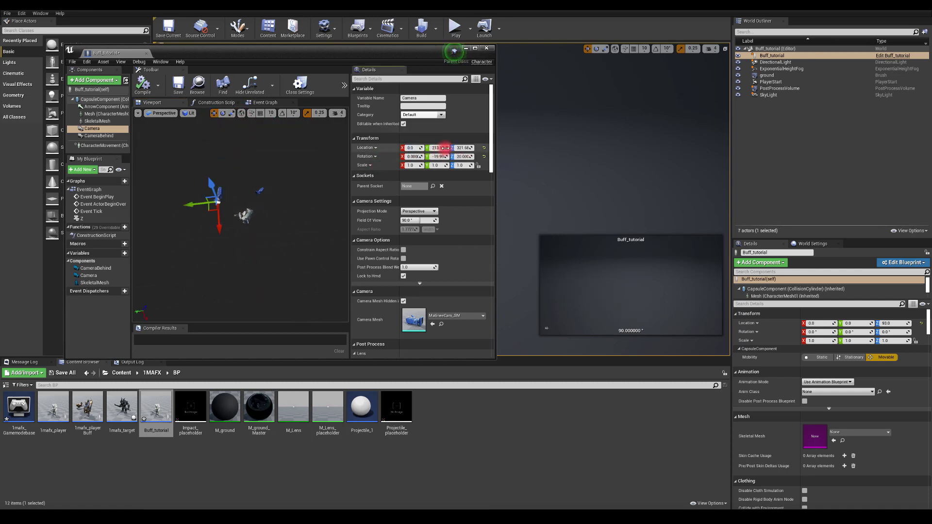
{"action": "type", "text": "0"}
{"action": "left_click", "coordinate": [330, 166]}
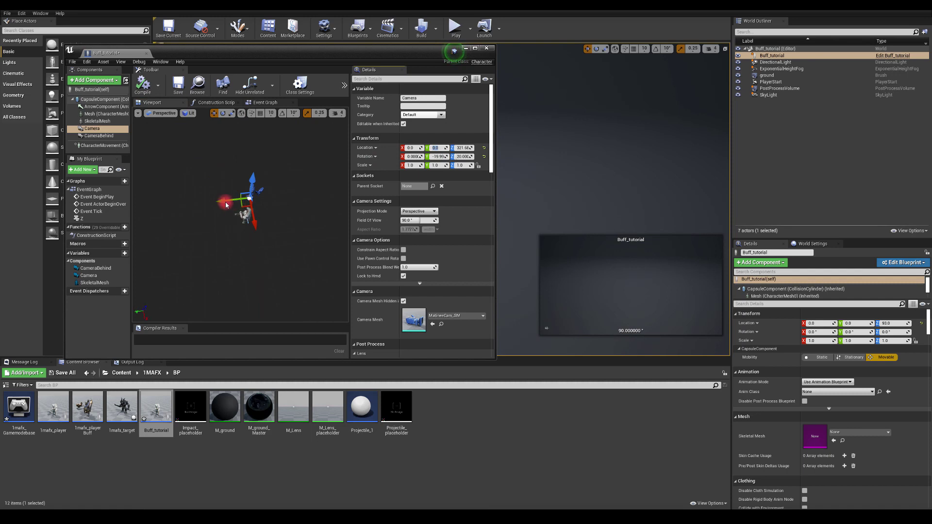
Step: Rotate the camera to Z -90, pull it out along Y, and tilt it to frame the character
{"action": "mouse_move", "coordinate": [226, 204]}
{"action": "left_mouse_down"}
{"action": "mouse_move", "coordinate": [214, 201]}
{"action": "mouse_move", "coordinate": [229, 197]}
{"action": "mouse_move", "coordinate": [210, 200]}
{"action": "left_mouse_up"}
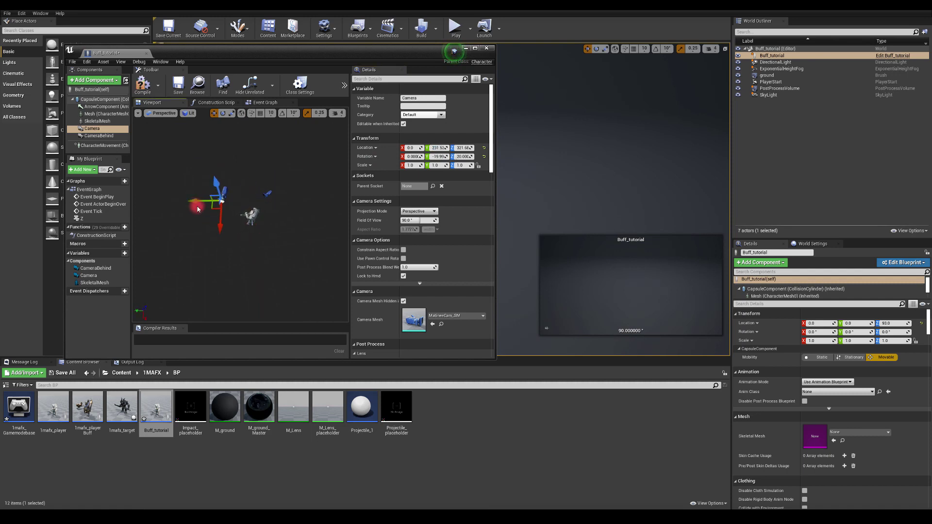
{"action": "key", "text": "e"}
{"action": "left_click_drag", "start_coordinate": [261, 227], "coordinate": [412, 210]}
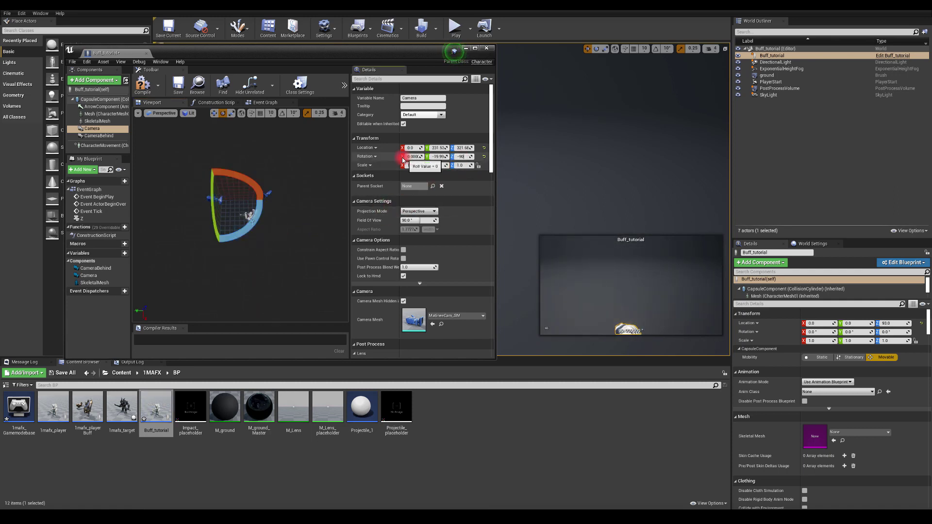
{"action": "key", "text": "Return"}
{"action": "key", "text": "w"}
{"action": "left_click_drag", "start_coordinate": [193, 189], "coordinate": [177, 213]}
{"action": "key", "text": "e"}
{"action": "mouse_move", "coordinate": [199, 178]}
{"action": "left_mouse_down"}
{"action": "mouse_move", "coordinate": [188, 173]}
{"action": "mouse_move", "coordinate": [208, 191]}
{"action": "left_mouse_up"}
{"action": "key", "text": "w"}
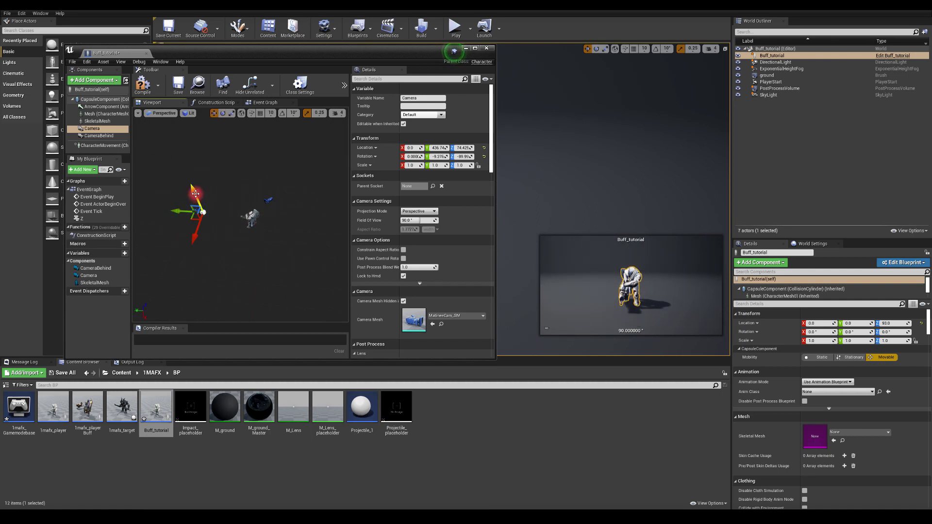
{"action": "left_click_drag", "start_coordinate": [195, 193], "coordinate": [195, 194]}
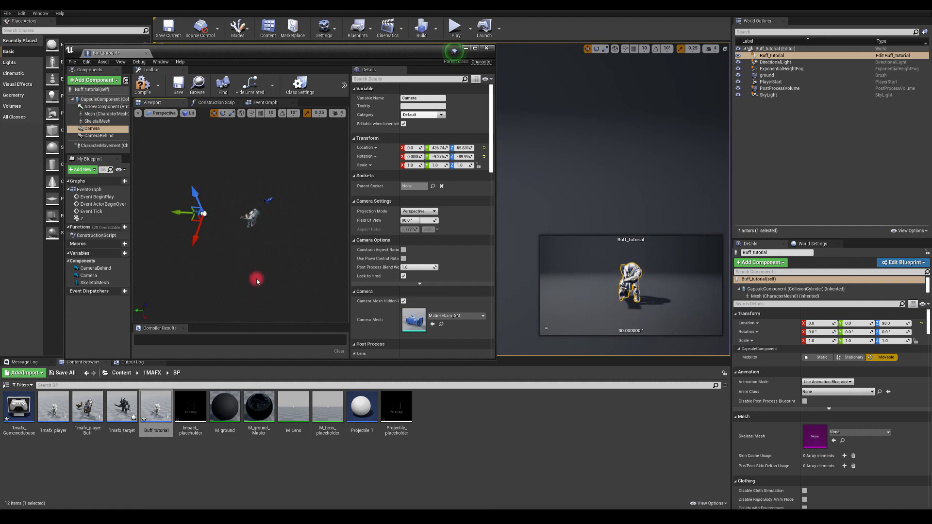
Step: Set the SkeletalMesh component's mesh to Terra
{"action": "left_click", "coordinate": [97, 121]}
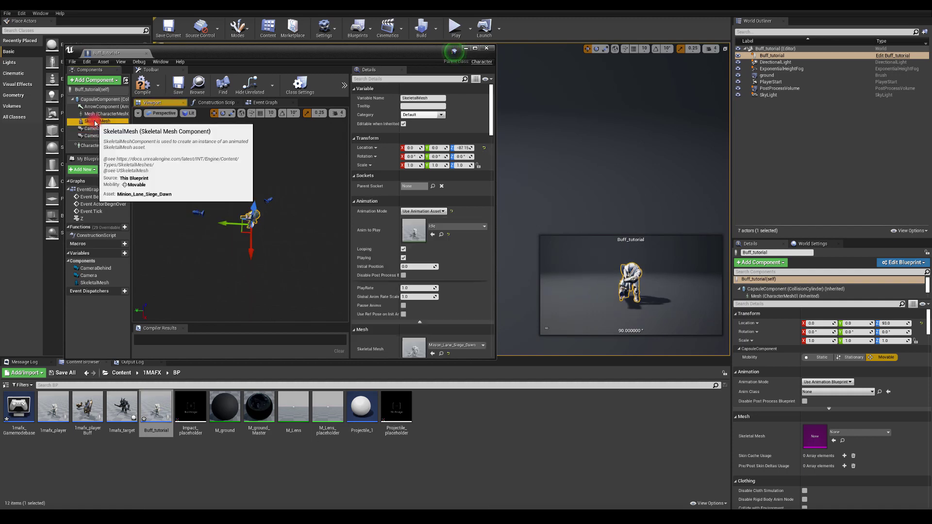
{"action": "left_click", "coordinate": [438, 348]}
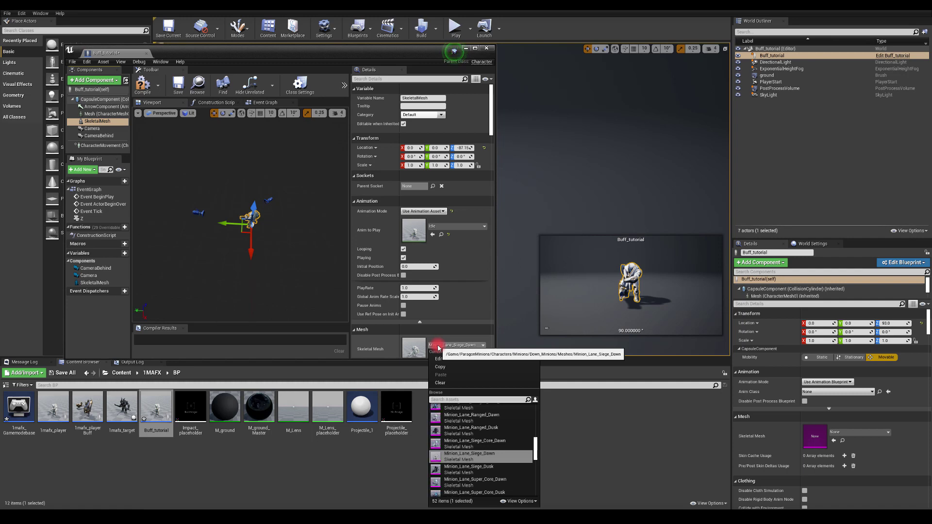
{"action": "type", "text": "terr"}
{"action": "left_click", "coordinate": [457, 409]}
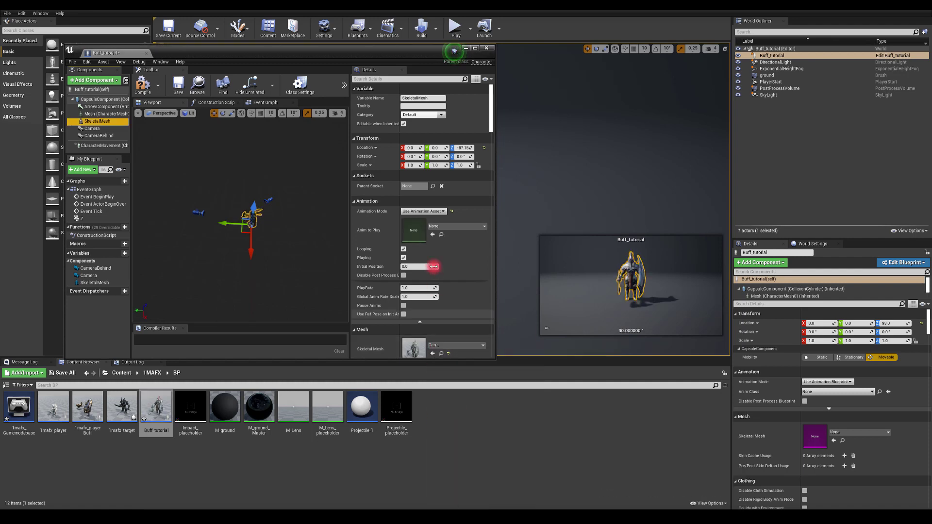
{"action": "left_click", "coordinate": [243, 176]}
Step: Raise the Camera to about Z 131.16 with a roughly -11° tilt to frame Terra
{"action": "left_click", "coordinate": [92, 128]}
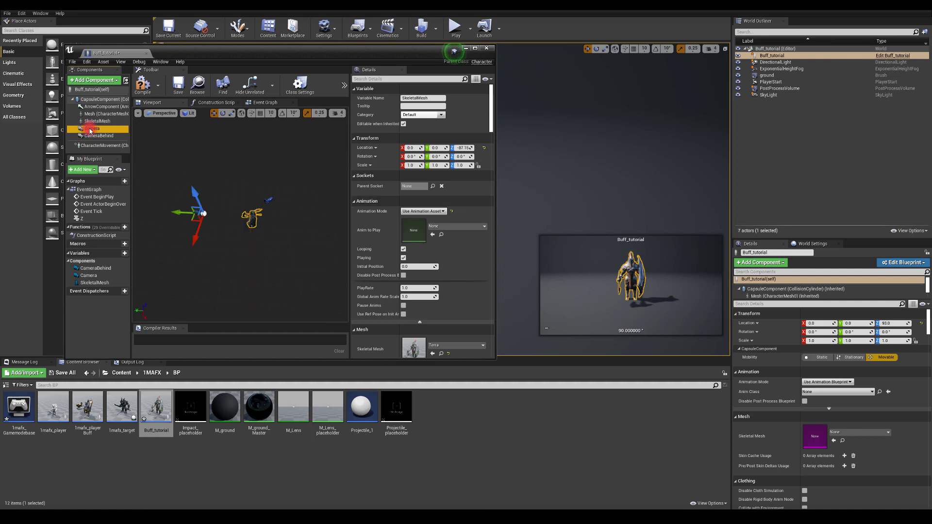
{"action": "left_click_drag", "start_coordinate": [193, 193], "coordinate": [186, 174]}
{"action": "key", "text": "e"}
{"action": "key", "text": "w"}
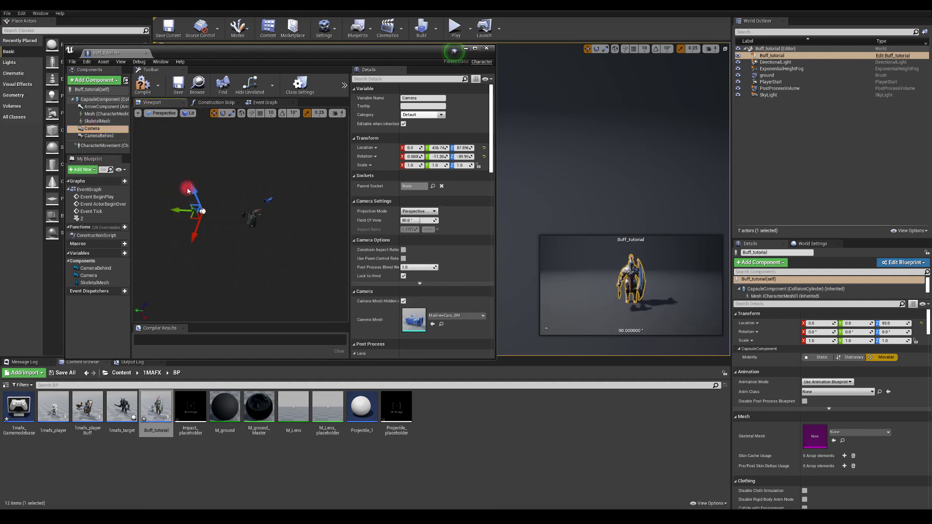
{"action": "left_click_drag", "start_coordinate": [202, 211], "coordinate": [201, 208]}
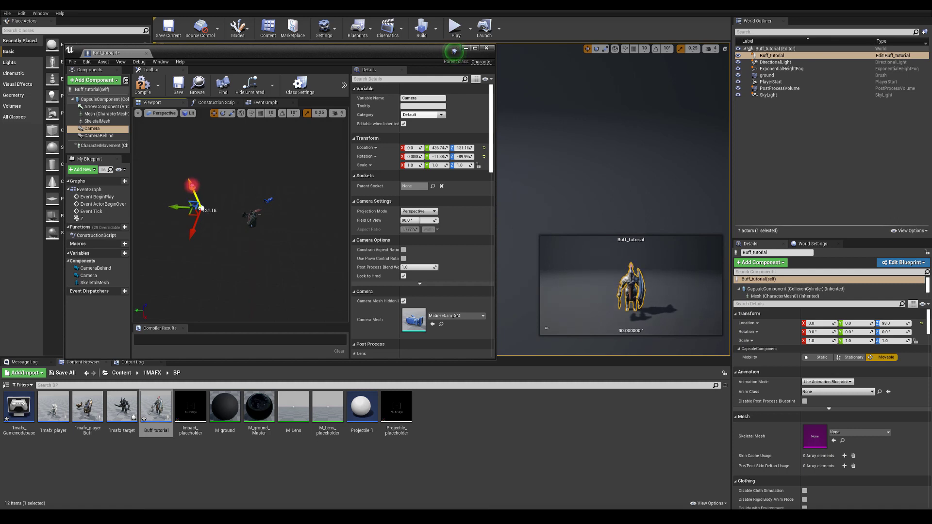
Step: Assign Terra's Idle animation as the SkeletalMesh's Anim to Play
{"action": "left_click", "coordinate": [88, 122]}
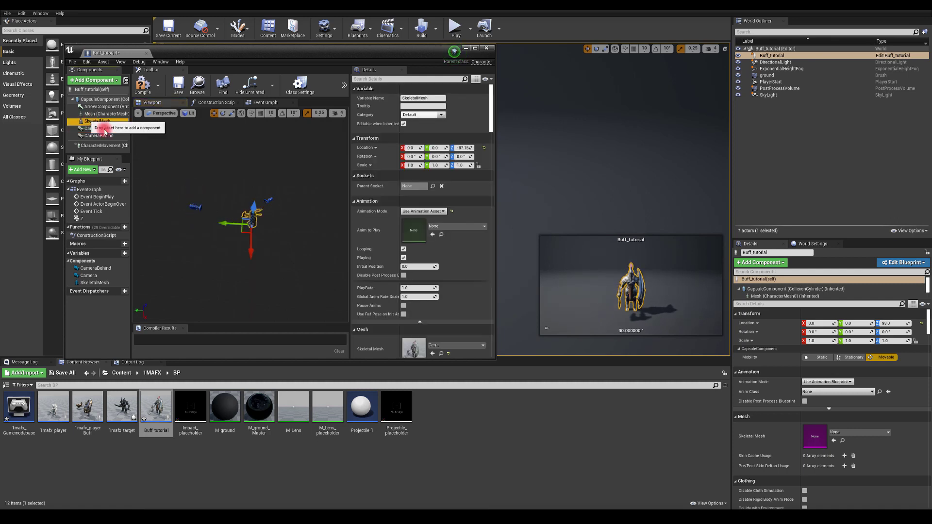
{"action": "left_click", "coordinate": [441, 354]}
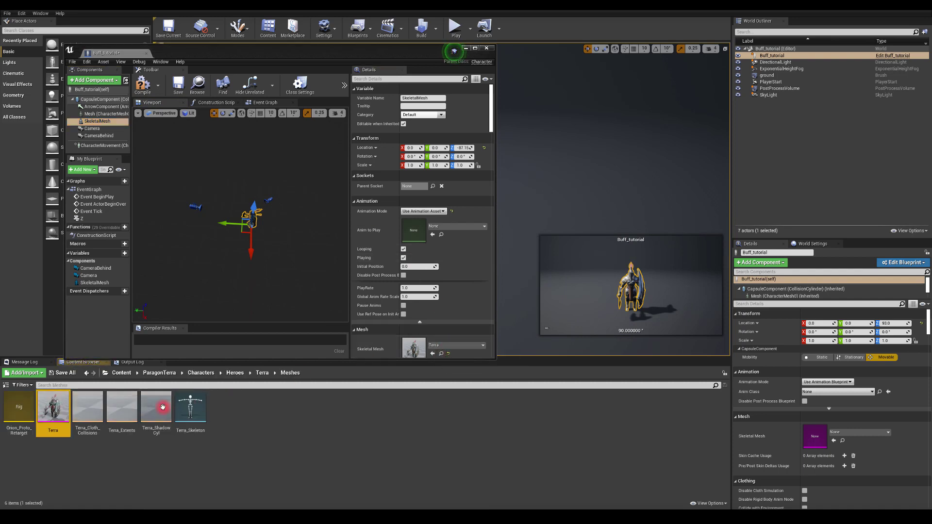
{"action": "left_click", "coordinate": [260, 374]}
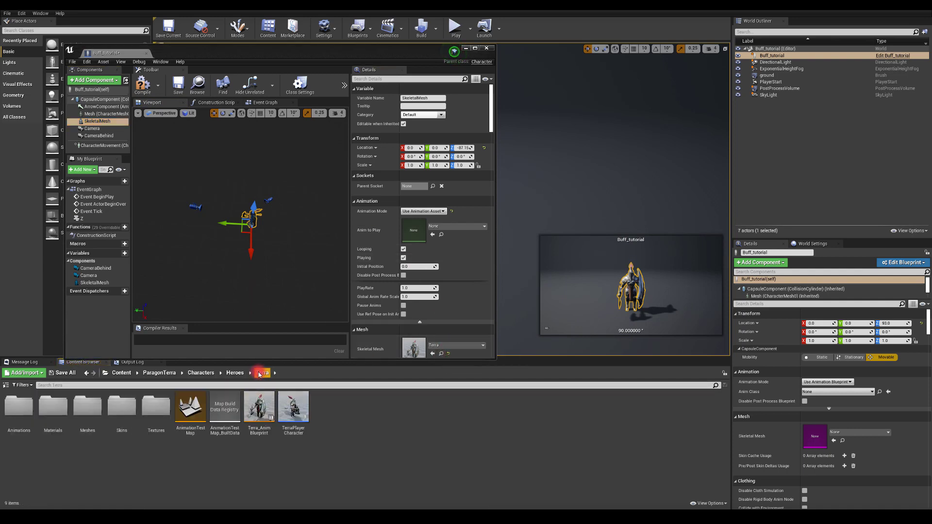
{"action": "double_click", "coordinate": [17, 407]}
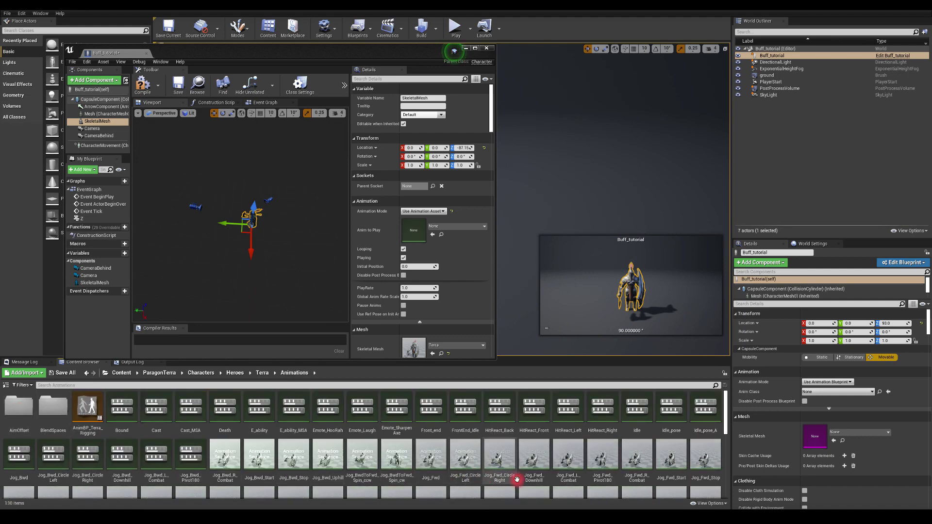
{"action": "left_click", "coordinate": [631, 417]}
{"action": "left_click_drag", "start_coordinate": [585, 377], "coordinate": [414, 230]}
Step: Compile the Buff_tutorial blueprint
{"action": "left_click", "coordinate": [143, 85]}
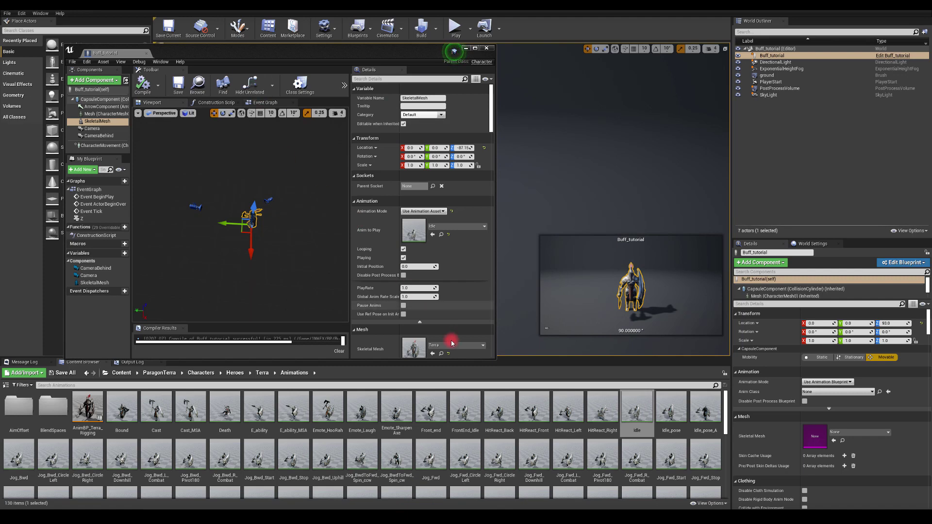
{"action": "scroll", "coordinate": [453, 343], "scroll_direction": "down", "scroll_amount": 3}
{"action": "scroll", "coordinate": [481, 457], "scroll_direction": "down", "scroll_amount": 1}
{"action": "scroll", "coordinate": [480, 458], "scroll_direction": "down", "scroll_amount": 3}
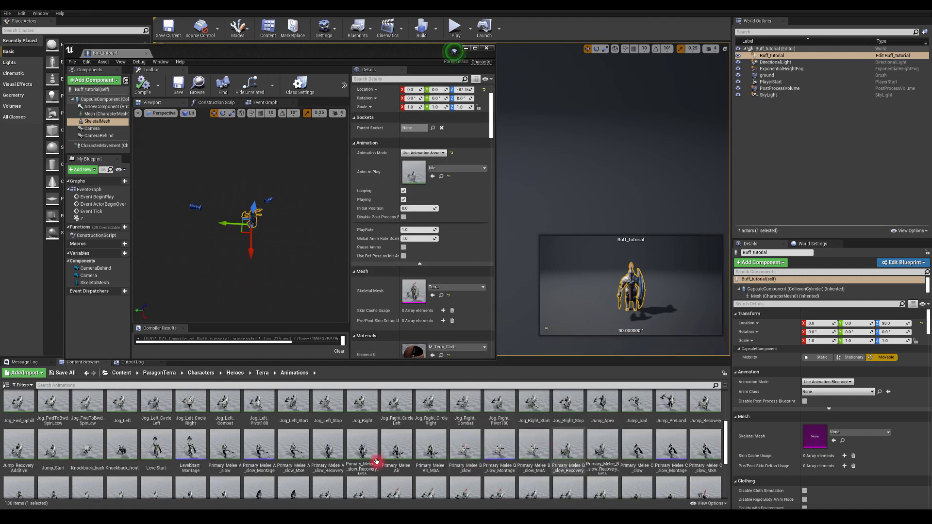
{"action": "scroll", "coordinate": [593, 431], "scroll_direction": "down", "scroll_amount": 3}
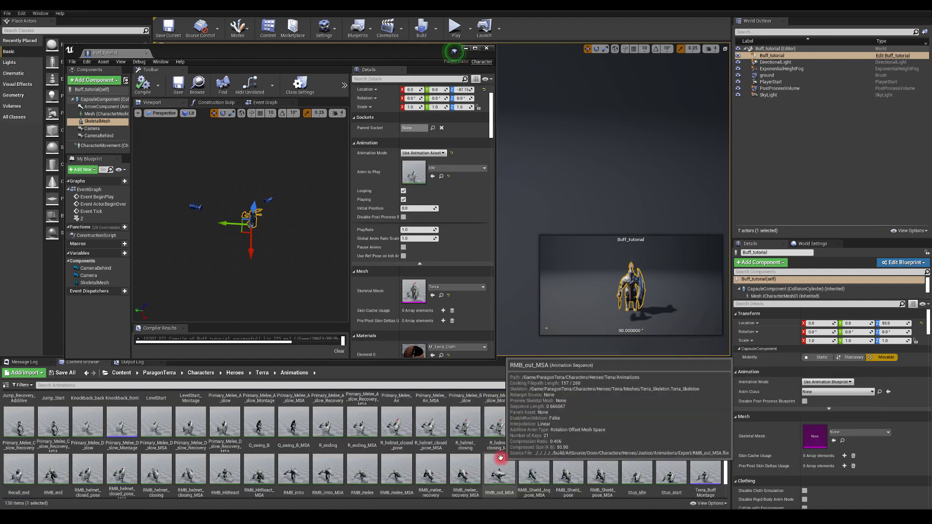
Step: Preview the R_Intro animation, then close its editor
{"action": "mouse_move", "coordinate": [634, 426]}
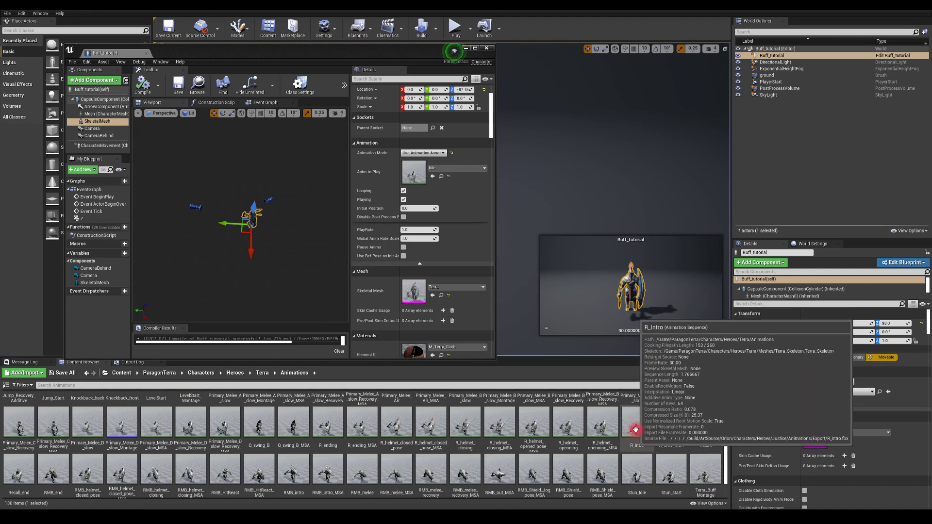
{"action": "double_click", "coordinate": [635, 425]}
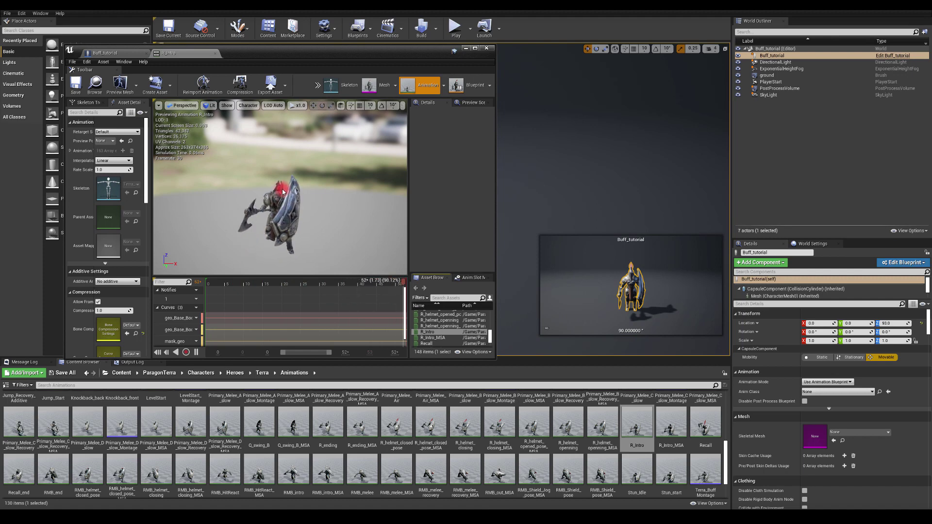
{"action": "left_click", "coordinate": [215, 54]}
Step: Create an animation montage from R_Intro named Buff_tutorial
{"action": "right_click", "coordinate": [646, 429]}
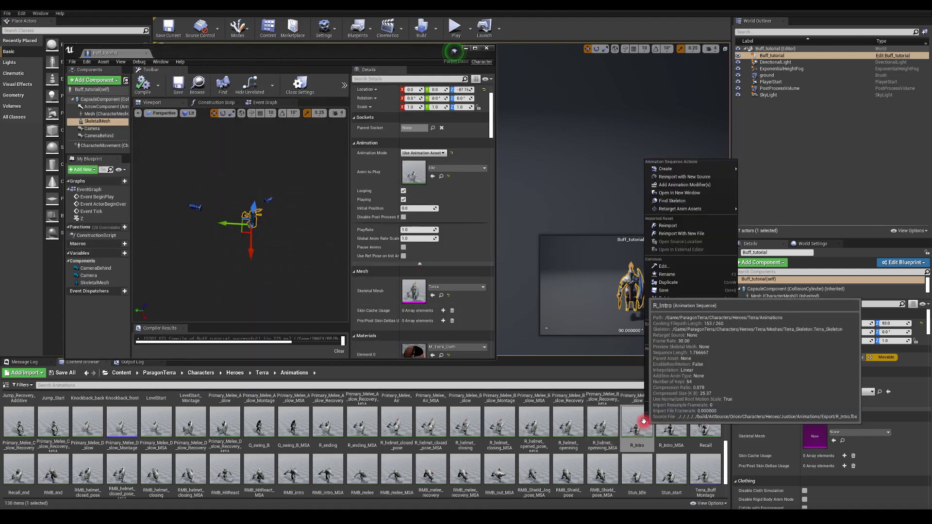
{"action": "mouse_move", "coordinate": [662, 171]}
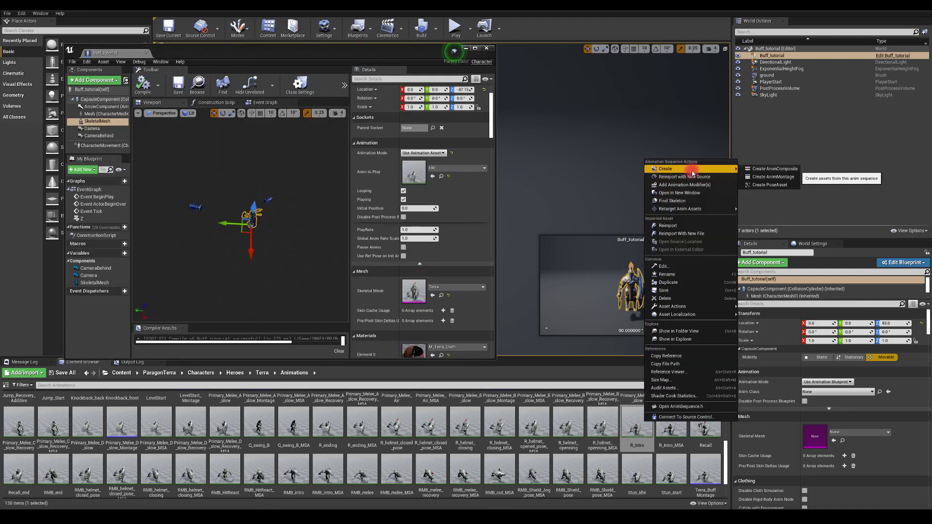
{"action": "left_click", "coordinate": [759, 179]}
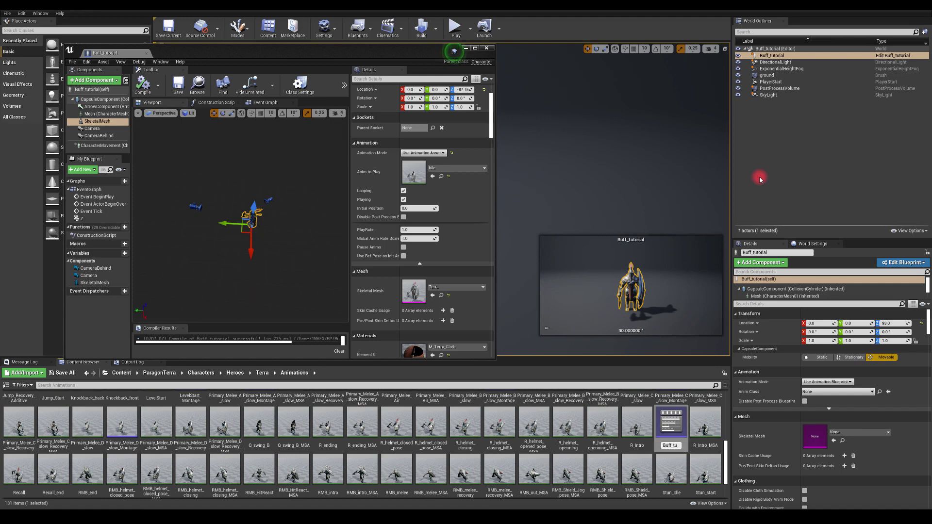
{"action": "type", "text": "Buff_tutorial"}
{"action": "key", "text": "Return"}
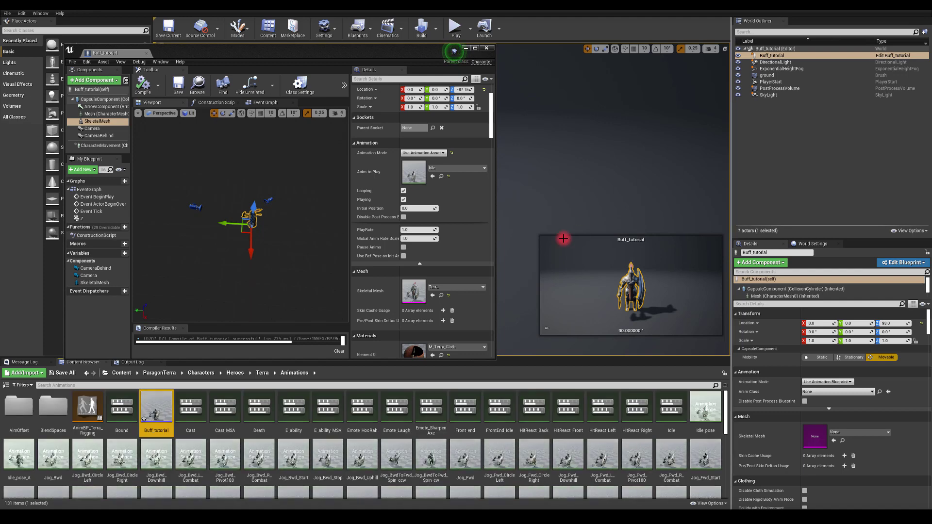
Step: In the Buff_tutorial montage, set the R_Intro segment's End Time to 0.45 and save
{"action": "double_click", "coordinate": [146, 408]}
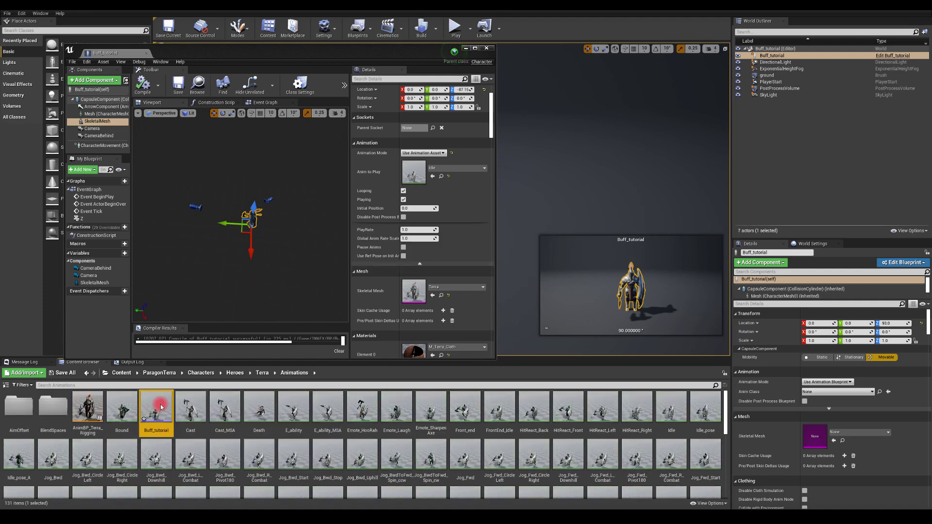
{"action": "left_click", "coordinate": [296, 305]}
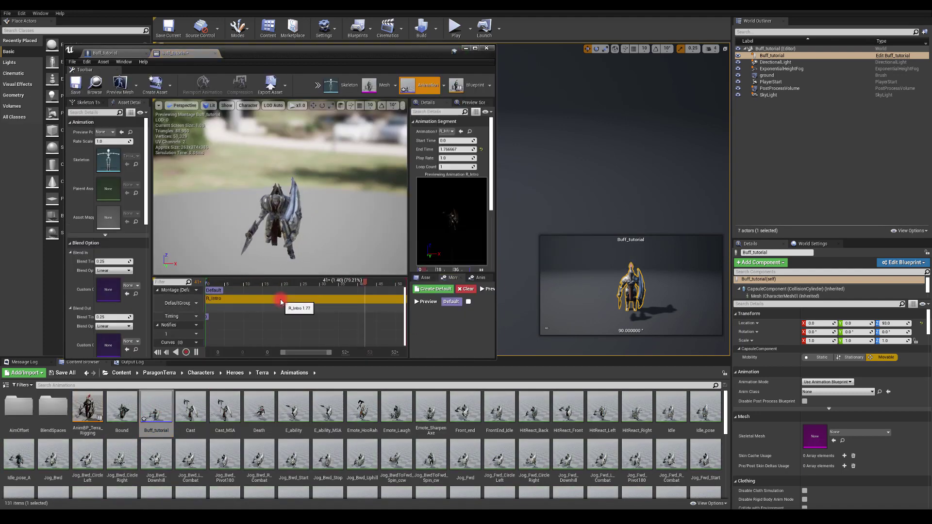
{"action": "left_click", "coordinate": [470, 131]}
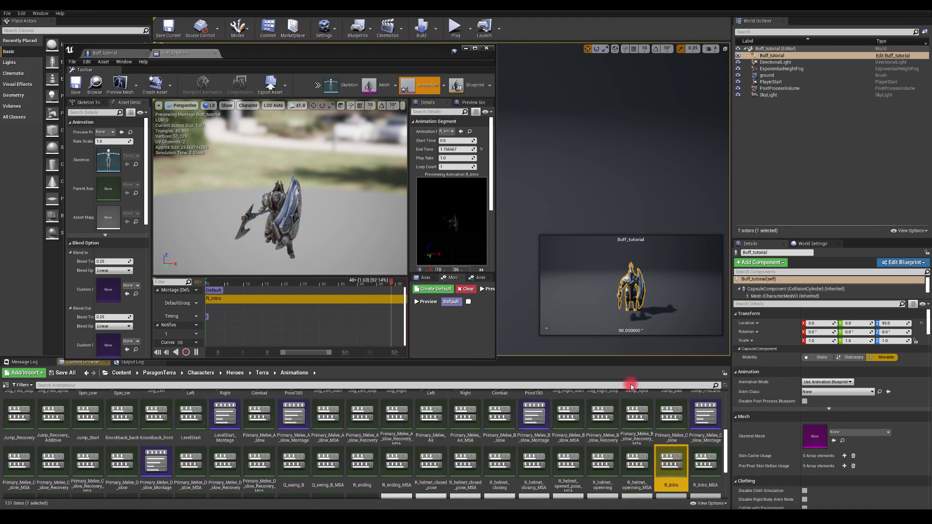
{"action": "left_click", "coordinate": [664, 461]}
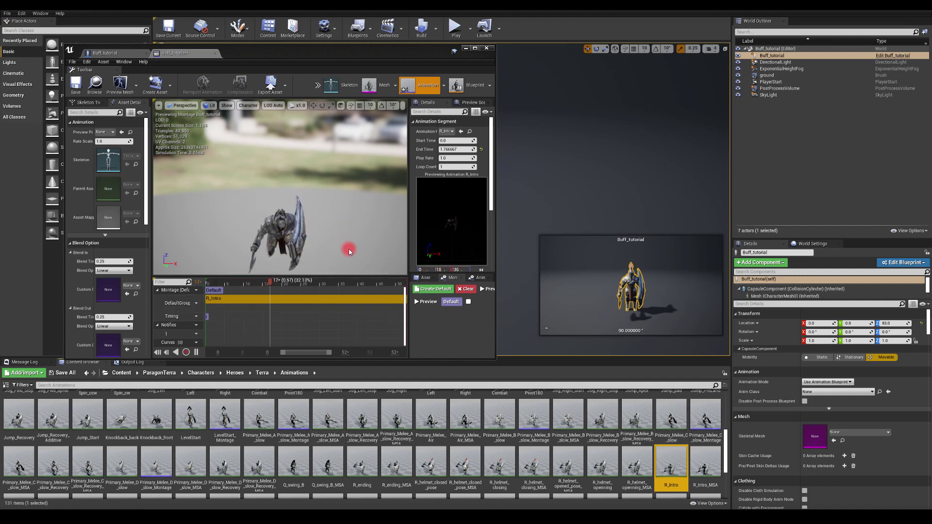
{"action": "mouse_move", "coordinate": [262, 281]}
{"action": "left_mouse_down"}
{"action": "mouse_move", "coordinate": [227, 281]}
{"action": "mouse_move", "coordinate": [257, 287]}
{"action": "left_mouse_up"}
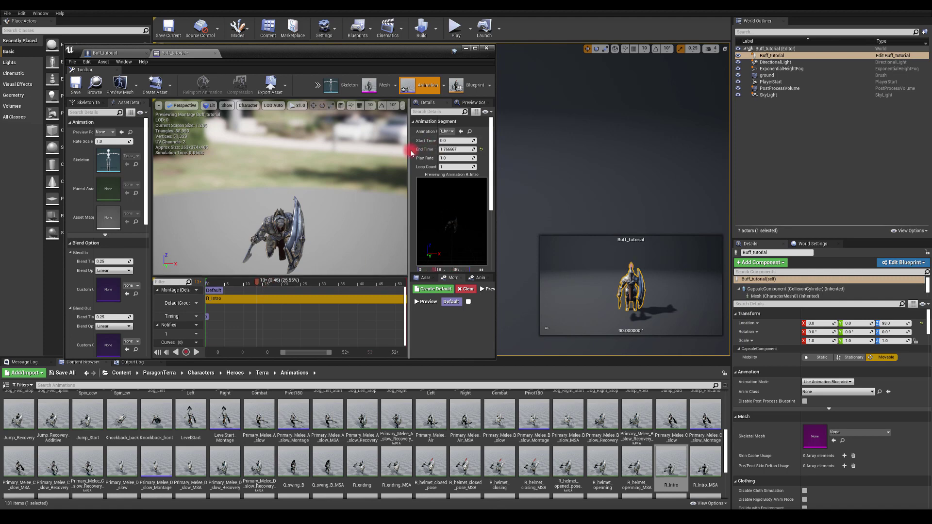
{"action": "left_click", "coordinate": [449, 150]}
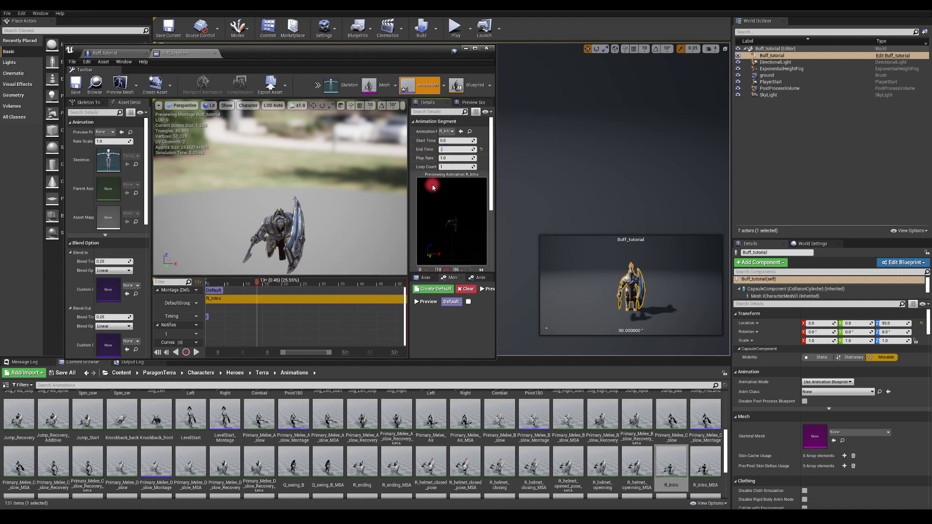
{"action": "left_click", "coordinate": [432, 187]}
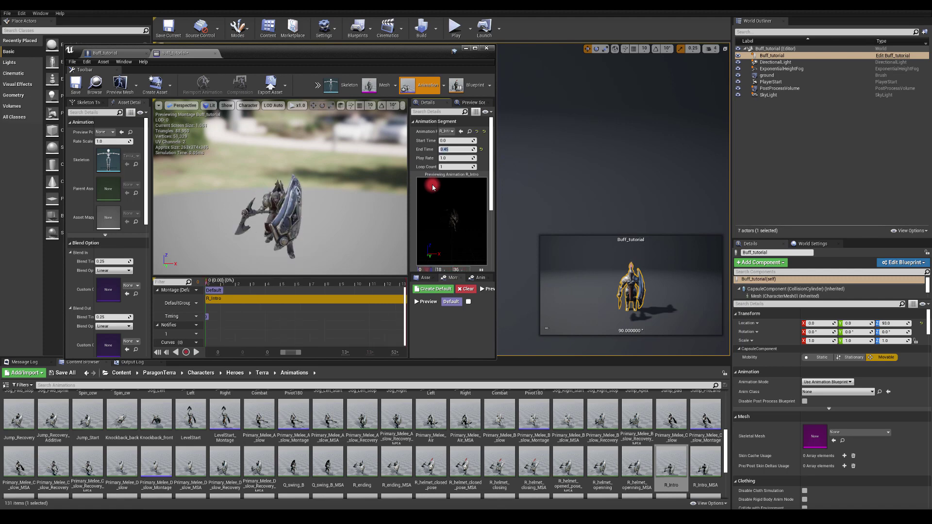
{"action": "left_click", "coordinate": [437, 149]}
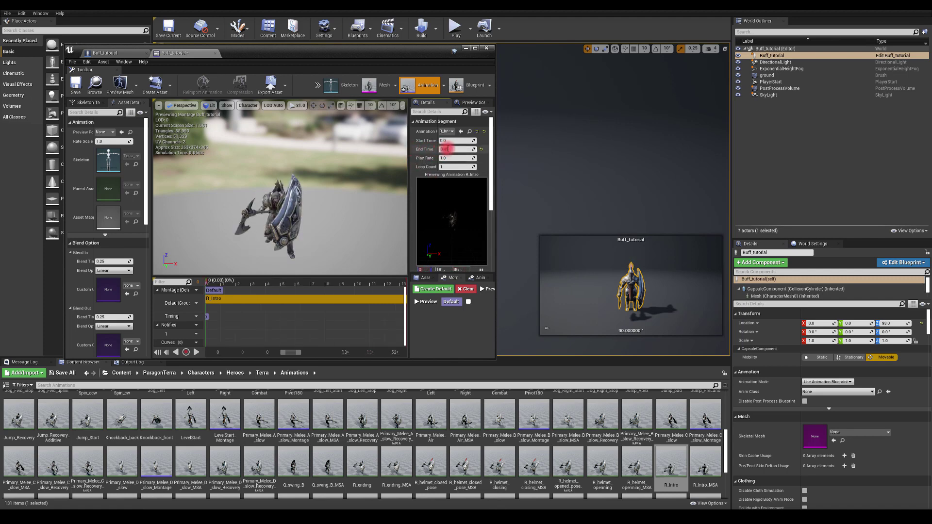
{"action": "left_click", "coordinate": [75, 83]}
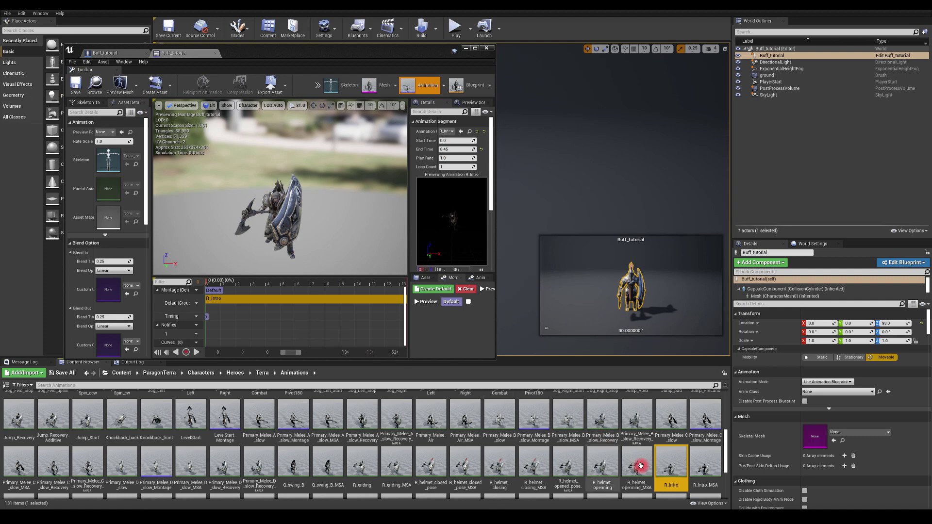
Step: Drop a second R_Intro into the Buff_tutorial montage and give it a 0.65 end time
{"action": "left_click_drag", "start_coordinate": [671, 465], "coordinate": [386, 309]}
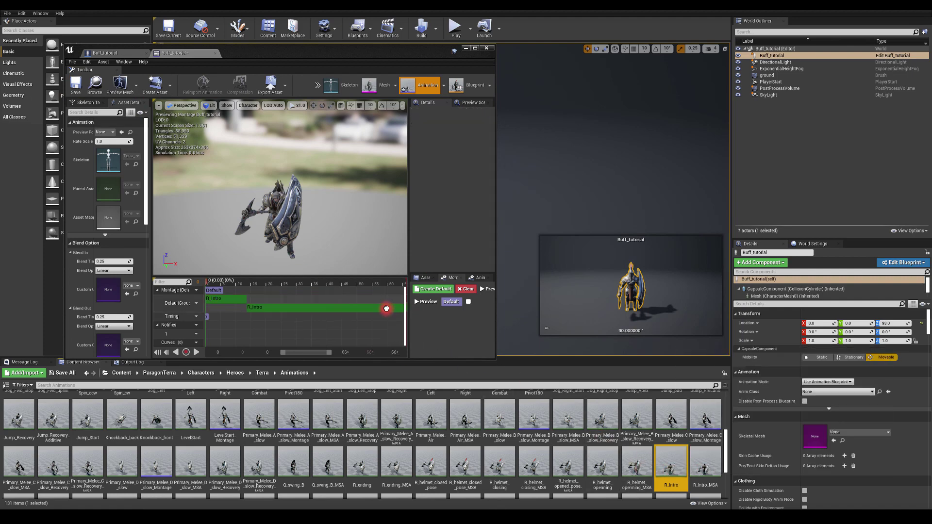
{"action": "left_click", "coordinate": [284, 307]}
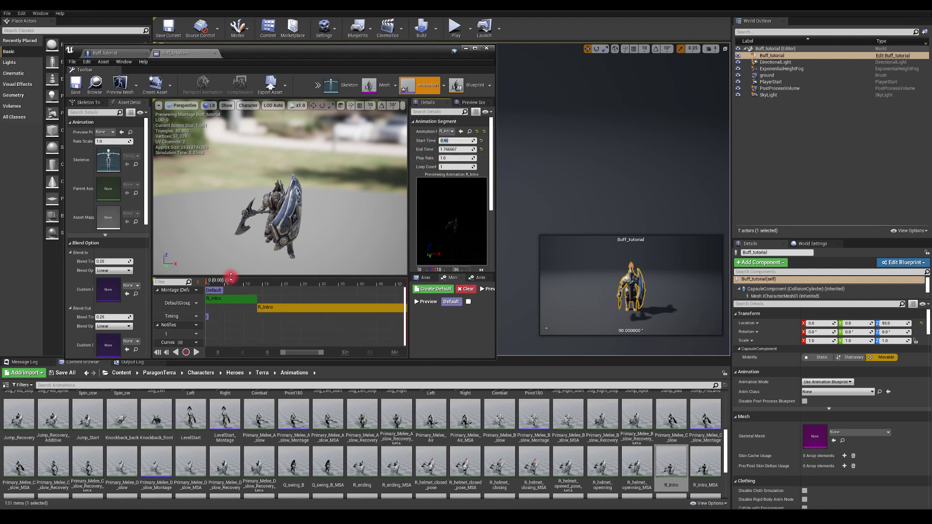
{"action": "left_click_drag", "start_coordinate": [233, 283], "coordinate": [281, 293]}
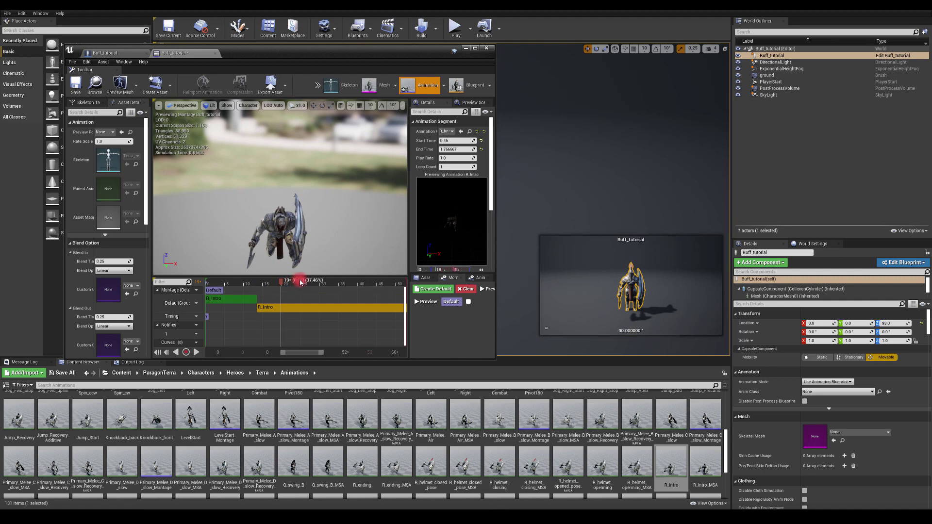
{"action": "left_click", "coordinate": [274, 309]}
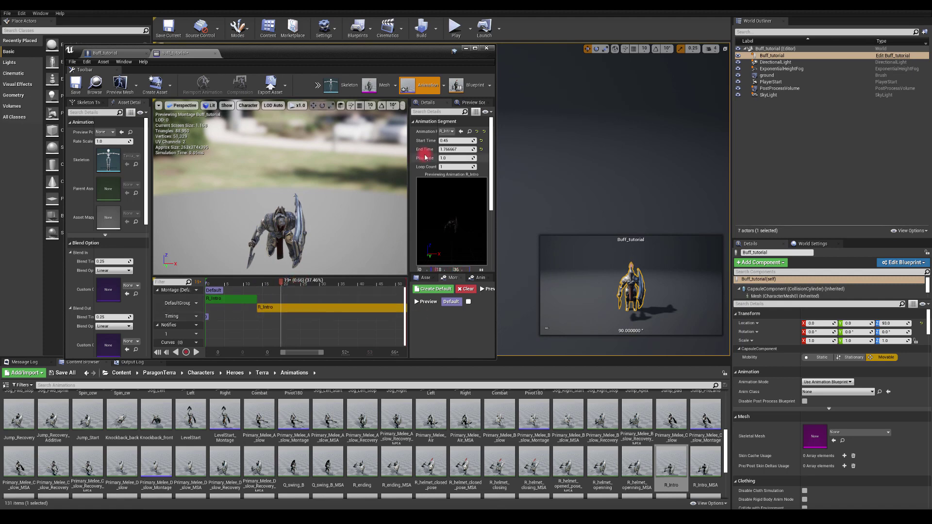
{"action": "left_click", "coordinate": [446, 150]}
{"action": "type", "text": "0.65"}
{"action": "key", "text": "Return"}
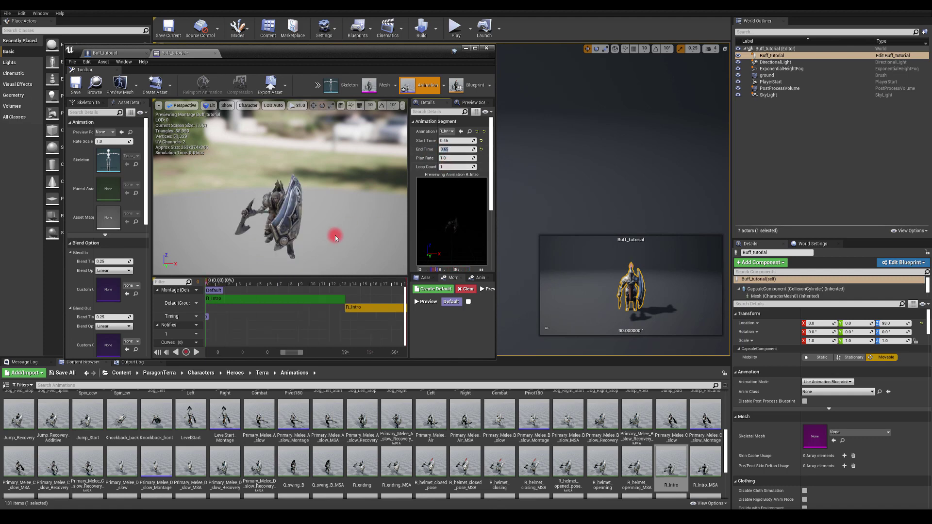
Step: Add a third R_Intro segment to the montage with a start time of 0.65
{"action": "left_click_drag", "start_coordinate": [667, 469], "coordinate": [378, 301]}
{"action": "left_click", "coordinate": [363, 298]}
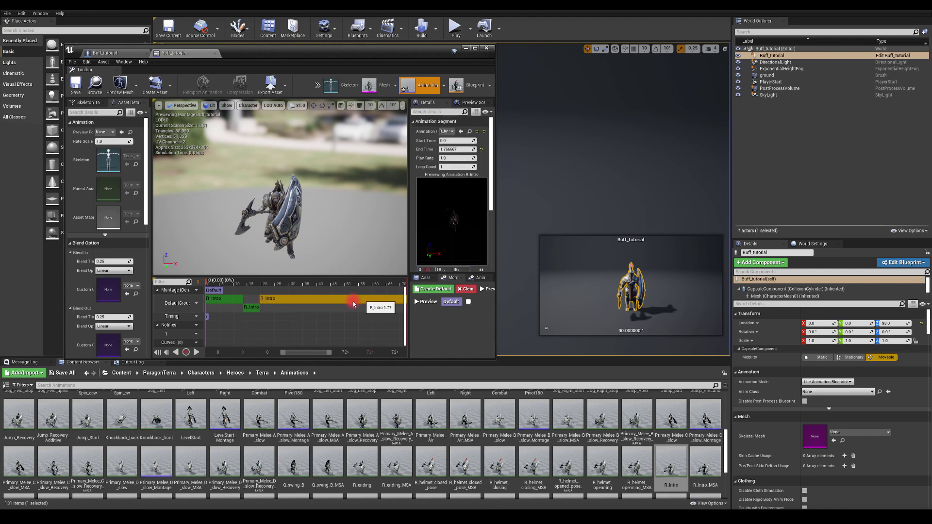
{"action": "left_click", "coordinate": [253, 308]}
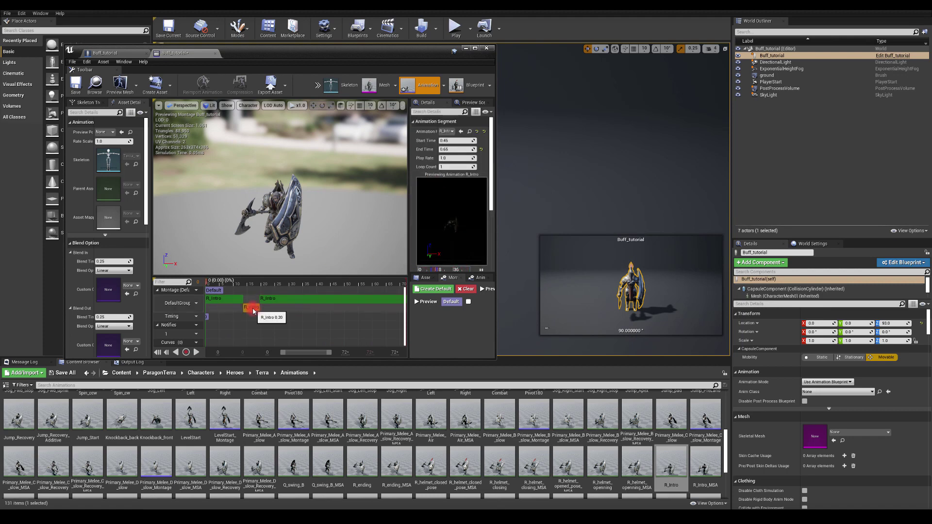
{"action": "left_click", "coordinate": [413, 148]}
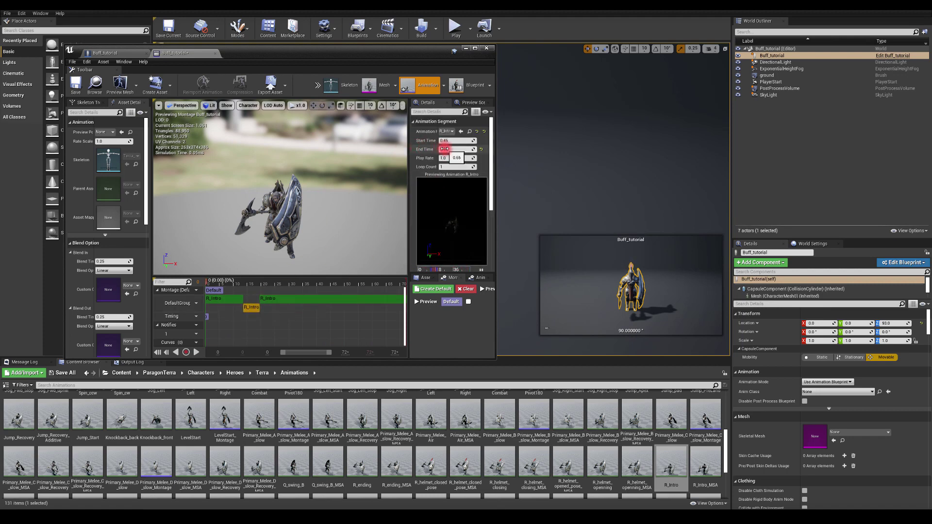
{"action": "left_click", "coordinate": [292, 300]}
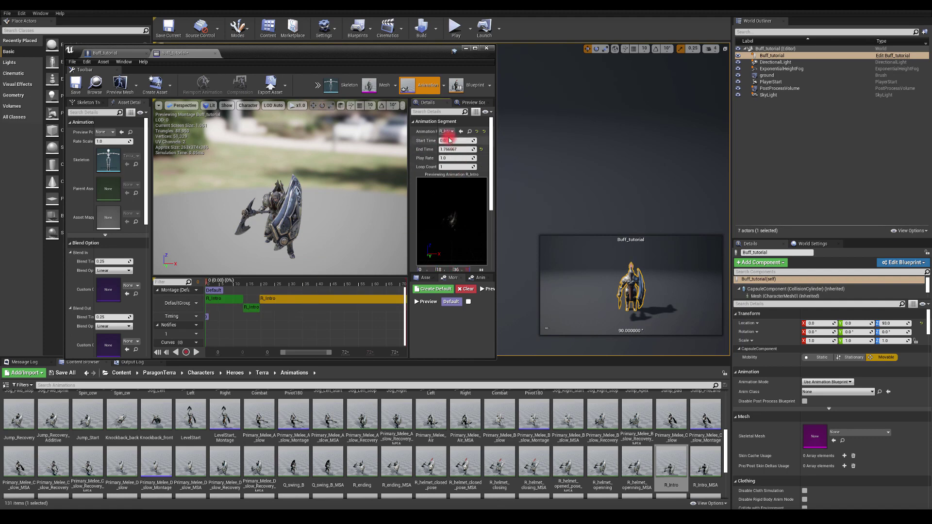
{"action": "type", "text": ".65"}
{"action": "key", "text": "Return"}
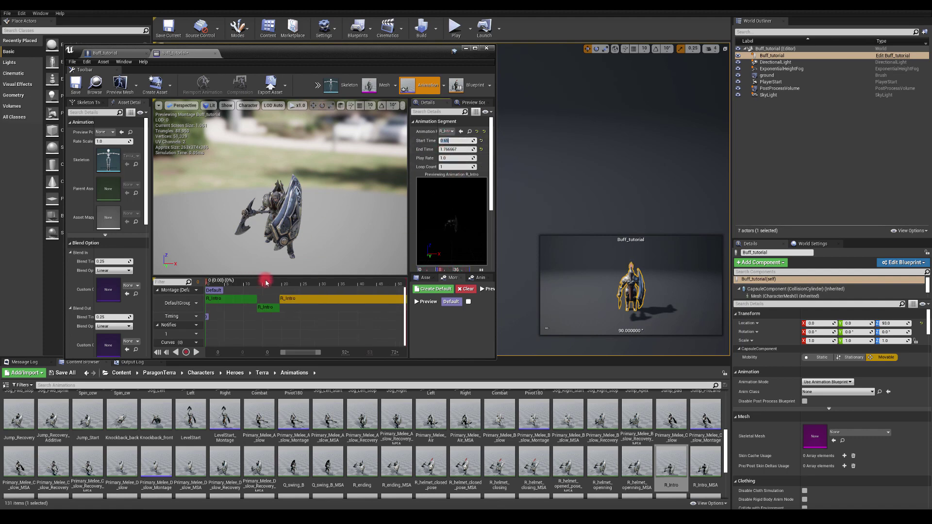
{"action": "left_click_drag", "start_coordinate": [206, 283], "coordinate": [276, 293]}
Step: Set the short 0.45–0.65 R_Intro segment's play rate to 0.1 and preview the slow motion
{"action": "left_click", "coordinate": [266, 309]}
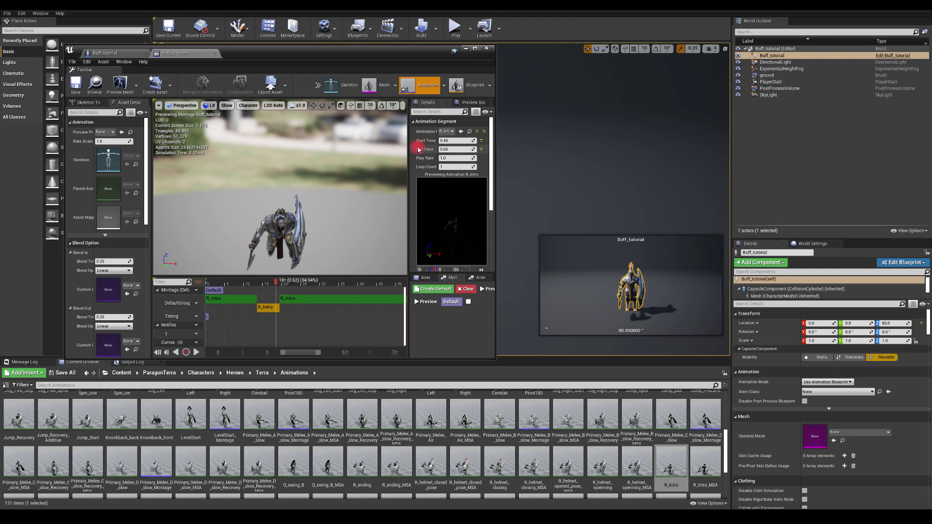
{"action": "left_click", "coordinate": [446, 158]}
{"action": "type", "text": "0.1"}
{"action": "key", "text": "Return"}
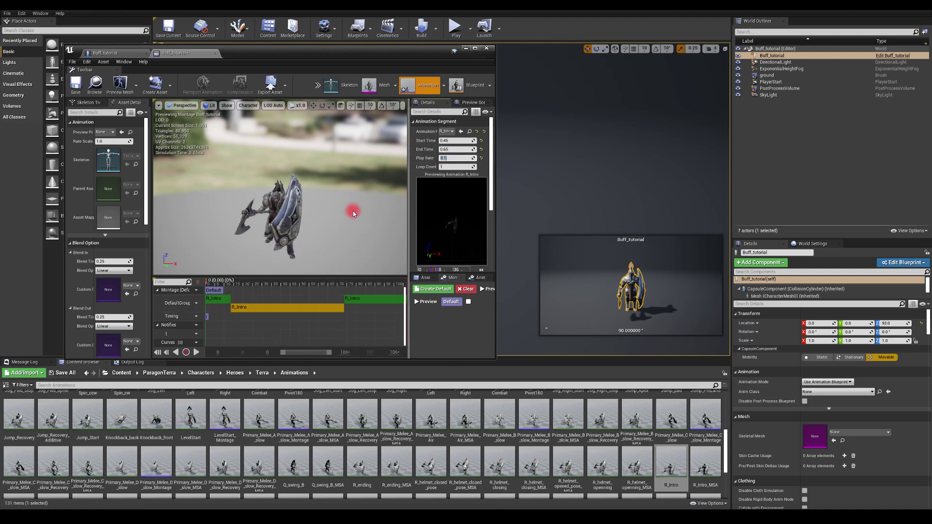
{"action": "left_click_drag", "start_coordinate": [208, 283], "coordinate": [271, 290]}
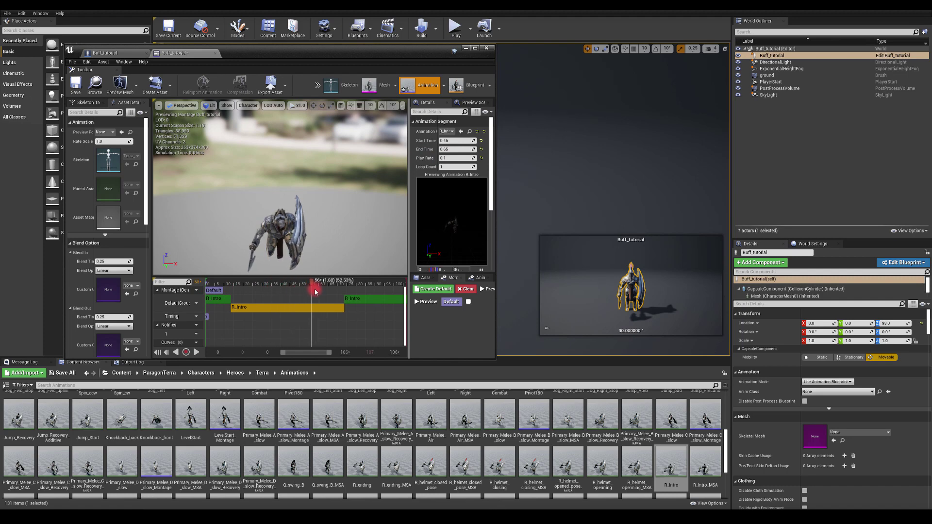
{"action": "left_click_drag", "start_coordinate": [346, 292], "coordinate": [324, 292]}
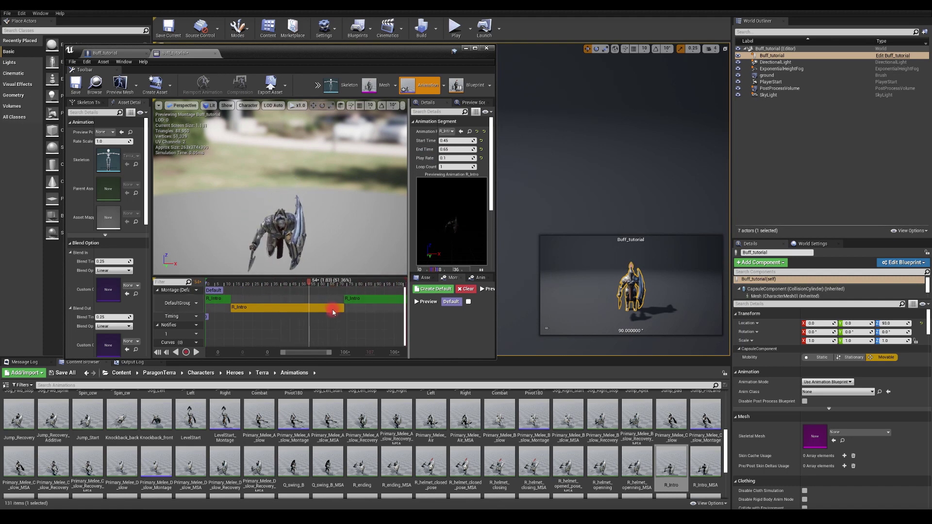
Step: Save the Buff_tutorial montage
{"action": "left_click", "coordinate": [438, 159]}
{"action": "left_click", "coordinate": [76, 83]}
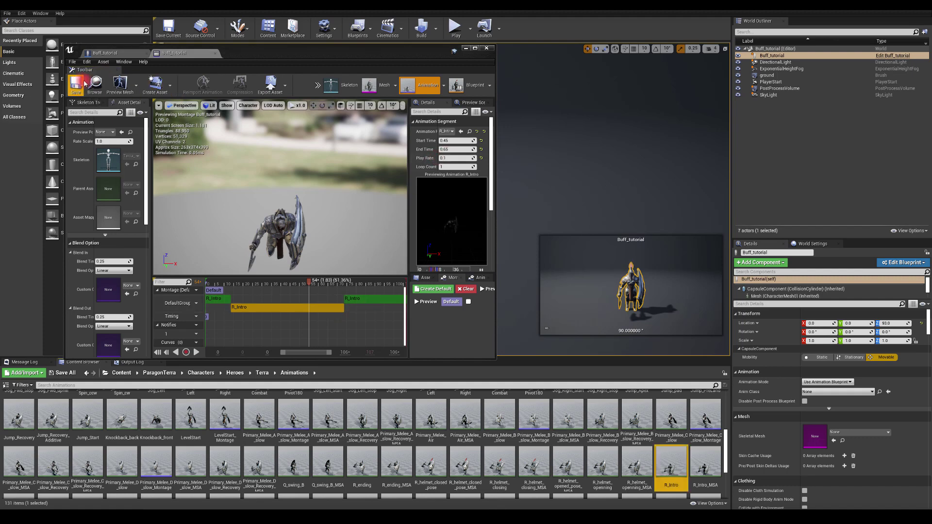
{"action": "left_click", "coordinate": [216, 54]}
{"action": "left_click", "coordinate": [313, 289]}
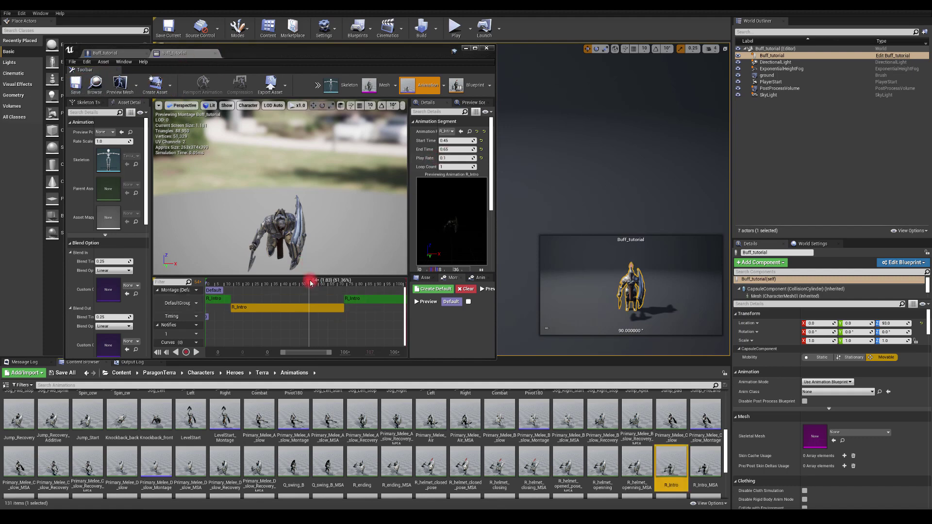
Step: Open the Blueprint's Event Graph and delete the old nodes and wires
{"action": "left_click", "coordinate": [116, 53]}
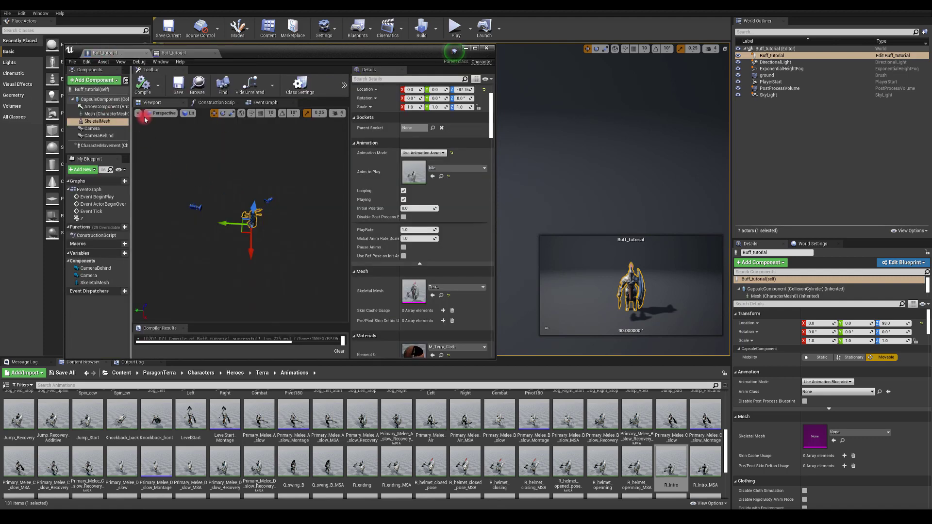
{"action": "left_click", "coordinate": [251, 103]}
{"action": "right_click_drag", "start_coordinate": [272, 202], "coordinate": [231, 204]}
{"action": "scroll", "coordinate": [231, 205], "scroll_direction": "down", "scroll_amount": 5}
{"action": "scroll", "coordinate": [241, 247], "scroll_direction": "up", "scroll_amount": 2}
{"action": "right_click_drag", "start_coordinate": [241, 247], "coordinate": [282, 246]}
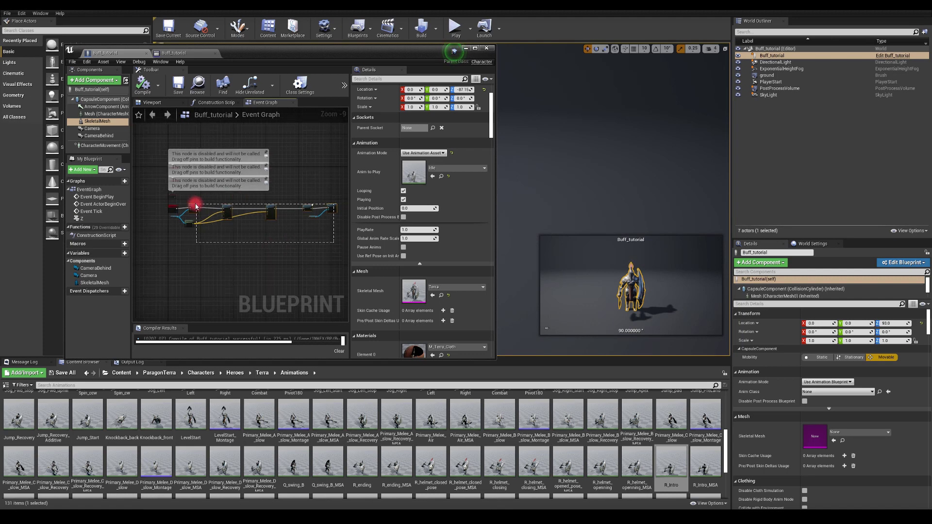
{"action": "left_click_drag", "start_coordinate": [178, 209], "coordinate": [169, 214]}
{"action": "key", "text": "Delete"}
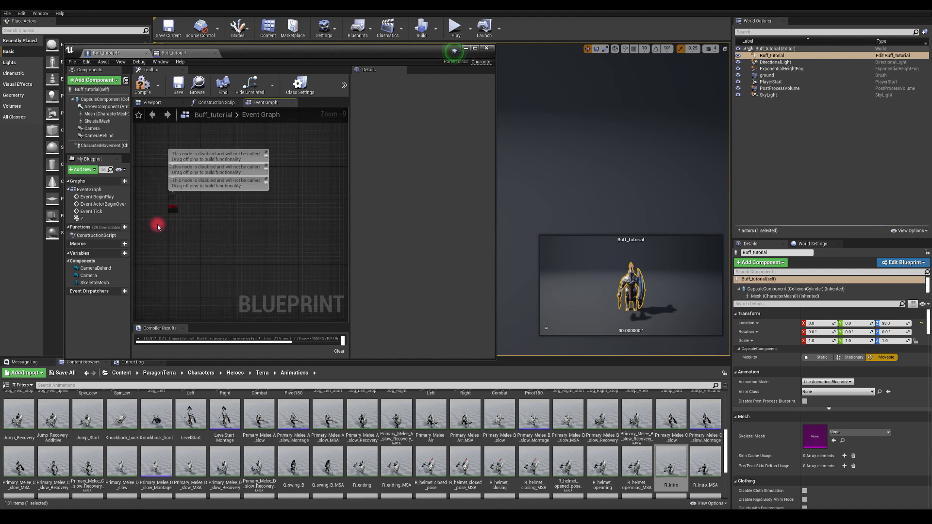
Step: Add a Play Animation (SkeletalMesh) node after the Z key's Pressed event, with the Skeletal Mesh reference below it
{"action": "scroll", "coordinate": [188, 219], "scroll_direction": "up", "scroll_amount": 7}
{"action": "right_click_drag", "start_coordinate": [188, 220], "coordinate": [223, 248]}
{"action": "scroll", "coordinate": [206, 209], "scroll_direction": "up", "scroll_amount": 1}
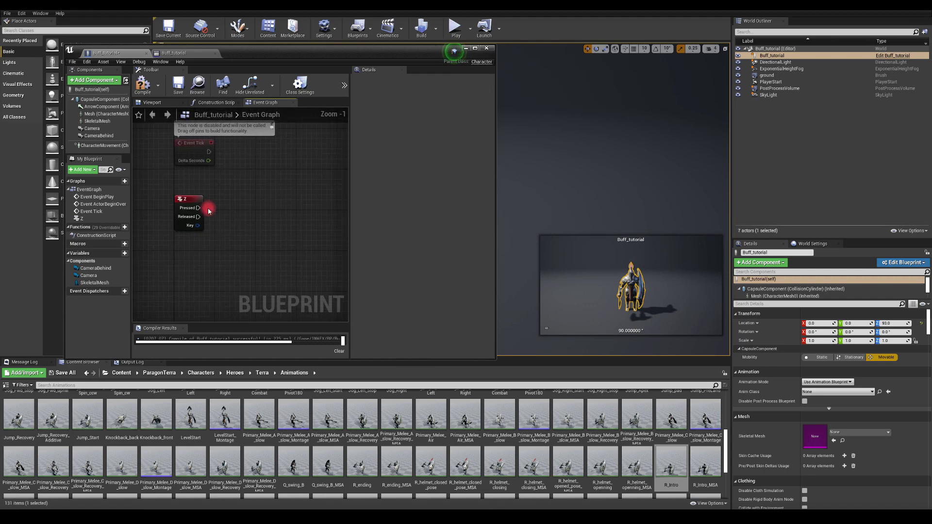
{"action": "left_click_drag", "start_coordinate": [198, 207], "coordinate": [262, 200]}
{"action": "type", "text": "play anim"}
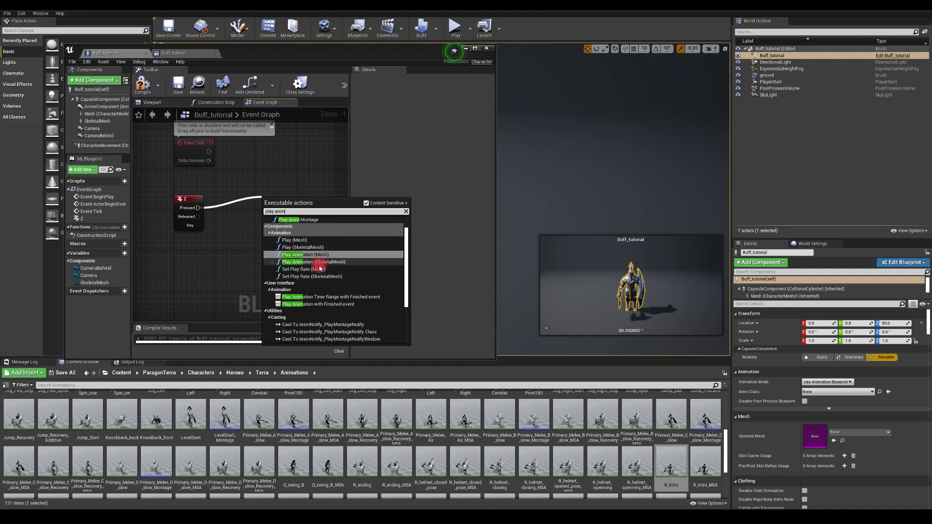
{"action": "left_click", "coordinate": [314, 261]}
{"action": "left_click_drag", "start_coordinate": [226, 191], "coordinate": [174, 250]}
{"action": "left_click", "coordinate": [191, 185]}
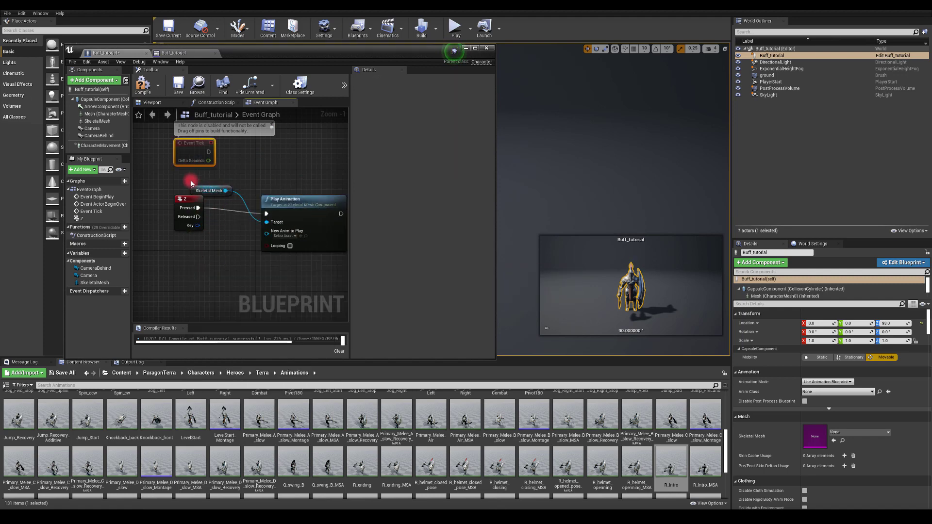
{"action": "left_click_drag", "start_coordinate": [195, 188], "coordinate": [179, 254]}
{"action": "left_click", "coordinate": [228, 318]}
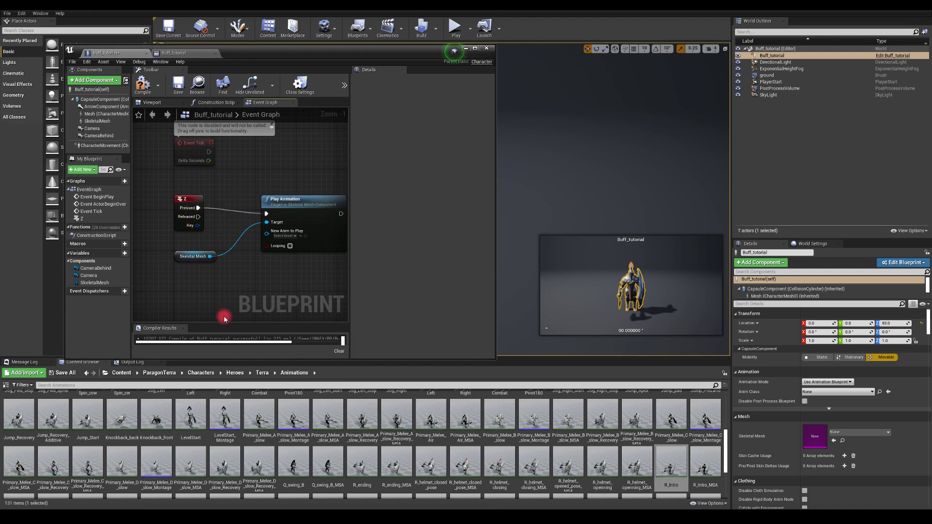
Step: Set Buff_tutorial as the Play Animation node's New Anim to Play
{"action": "left_click", "coordinate": [283, 236]}
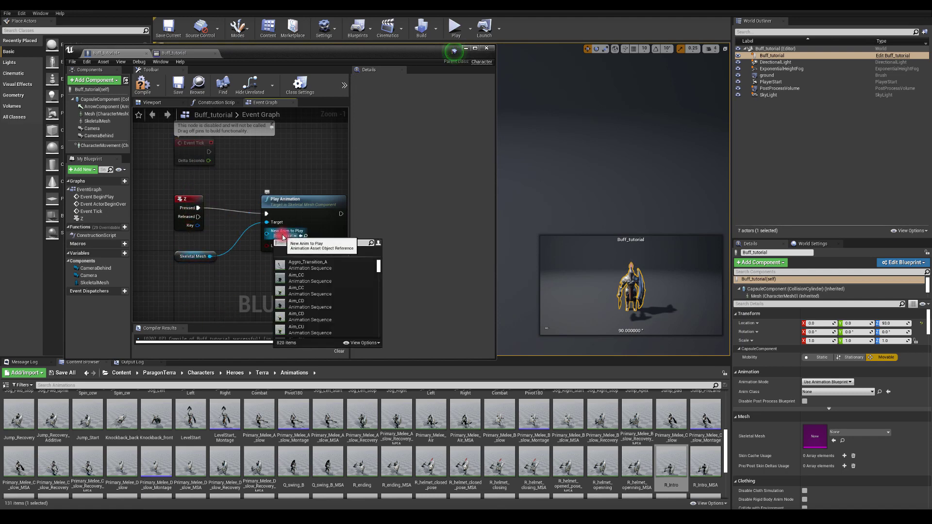
{"action": "type", "text": "biff_tu"}
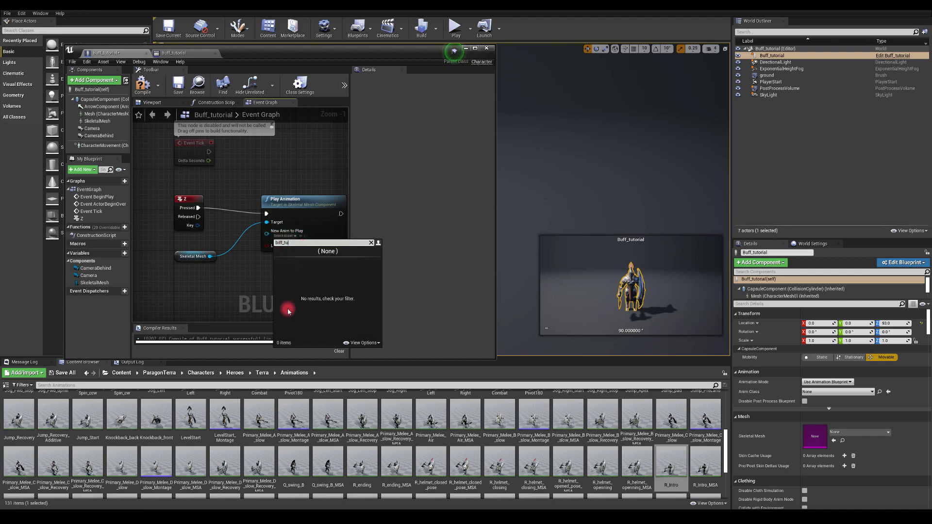
{"action": "left_click", "coordinate": [239, 303]}
{"action": "scroll", "coordinate": [218, 437], "scroll_direction": "up", "scroll_amount": 5}
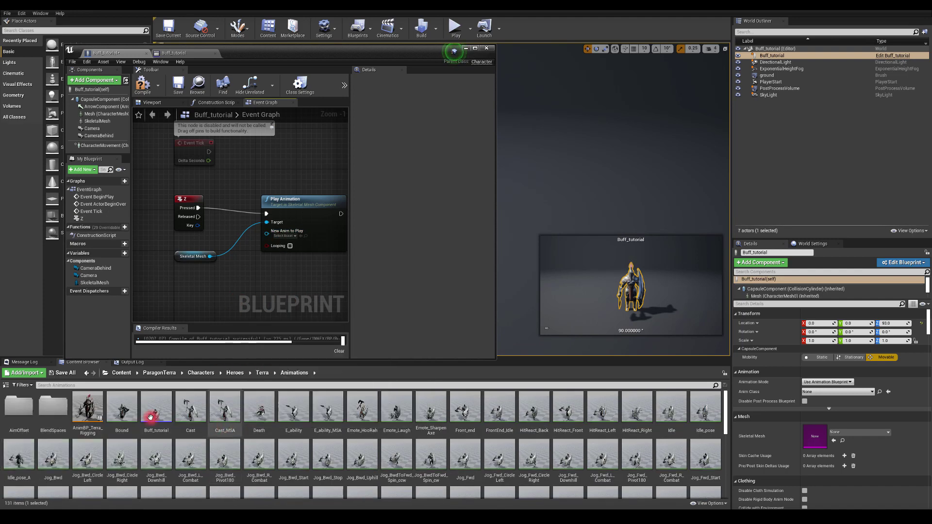
{"action": "left_click_drag", "start_coordinate": [154, 404], "coordinate": [285, 237]}
{"action": "right_click_drag", "start_coordinate": [312, 177], "coordinate": [252, 164]}
{"action": "scroll", "coordinate": [262, 169], "scroll_direction": "down", "scroll_amount": 2}
Step: Add a Delay node after the Play Animation node
{"action": "left_click_drag", "start_coordinate": [227, 177], "coordinate": [274, 180]}
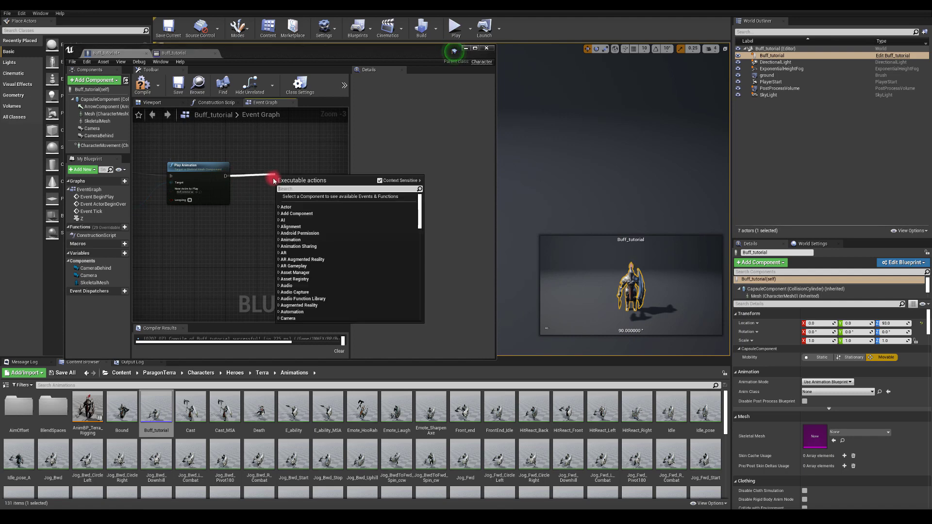
{"action": "type", "text": "delay"}
{"action": "key", "text": "Return"}
{"action": "right_click_drag", "start_coordinate": [302, 152], "coordinate": [240, 146]}
Step: Add a second Play Animation (SkeletalMesh) node after the Delay, playing the Idle animation
{"action": "left_click_drag", "start_coordinate": [264, 178], "coordinate": [315, 167]}
{"action": "type", "text": "play anim"}
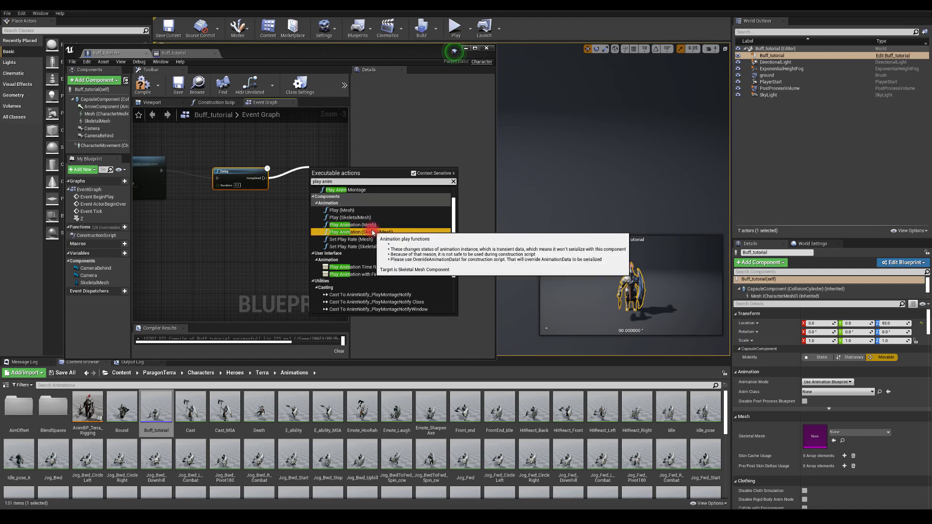
{"action": "left_click", "coordinate": [373, 232]}
{"action": "left_click_drag", "start_coordinate": [257, 165], "coordinate": [262, 215]}
{"action": "left_click", "coordinate": [302, 150]}
{"action": "right_click_drag", "start_coordinate": [302, 150], "coordinate": [187, 164]}
{"action": "left_click", "coordinate": [97, 122]}
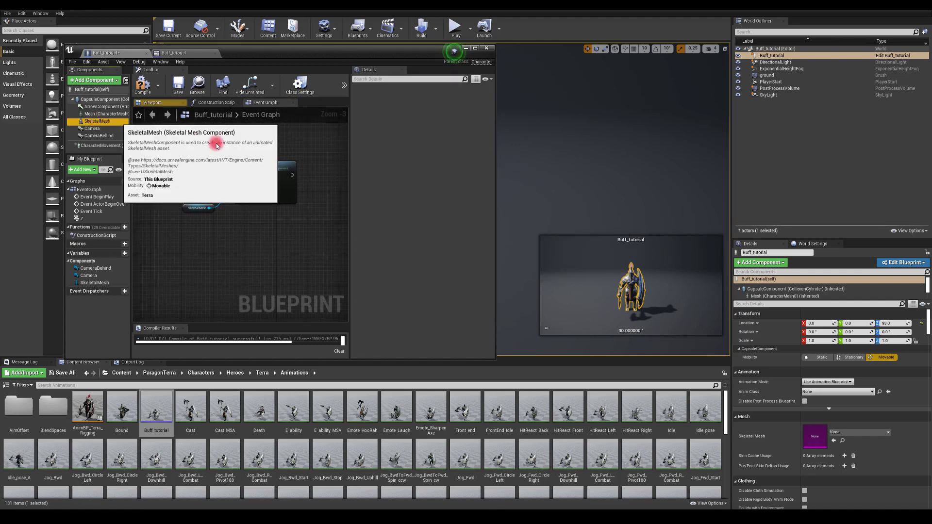
{"action": "scroll", "coordinate": [253, 189], "scroll_direction": "up", "scroll_amount": 2}
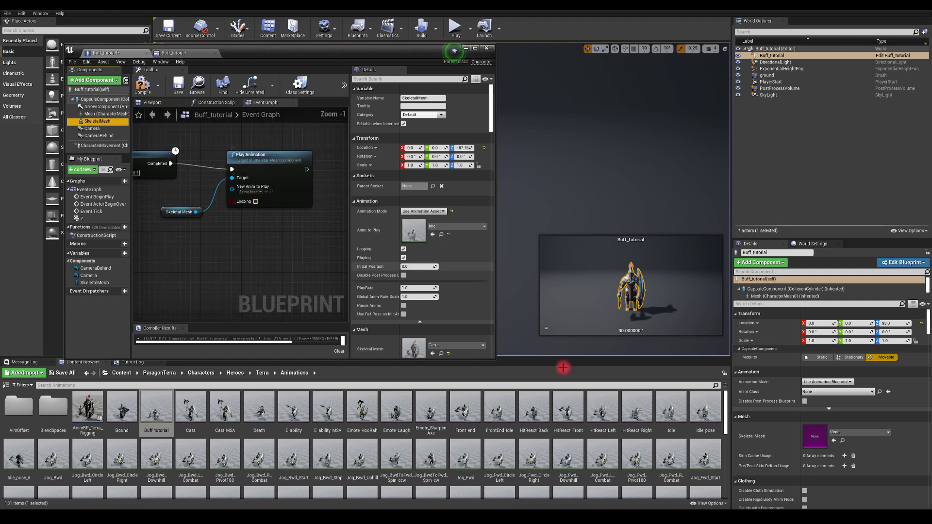
{"action": "left_click_drag", "start_coordinate": [670, 411], "coordinate": [248, 194]}
{"action": "scroll", "coordinate": [221, 239], "scroll_direction": "down", "scroll_amount": 2}
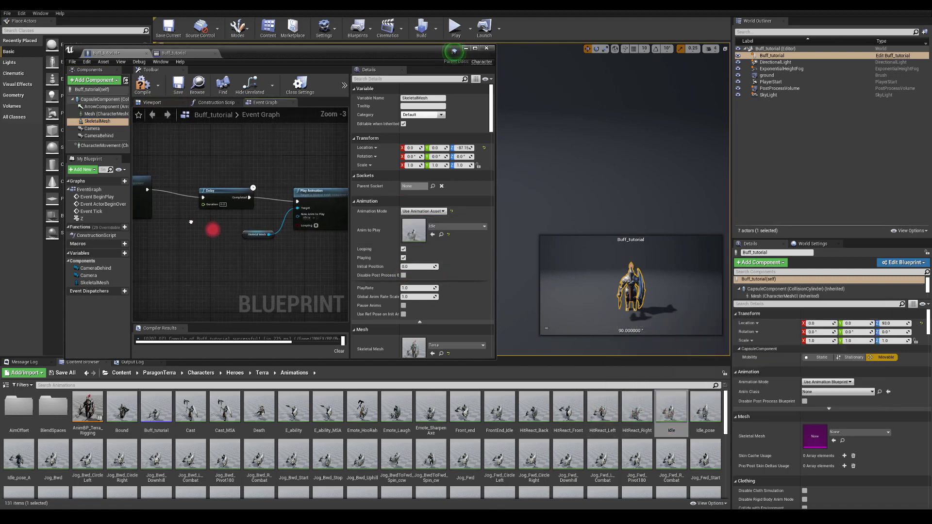
Step: Check the montage's length, then set the Delay duration to 3 seconds
{"action": "left_click", "coordinate": [231, 189]}
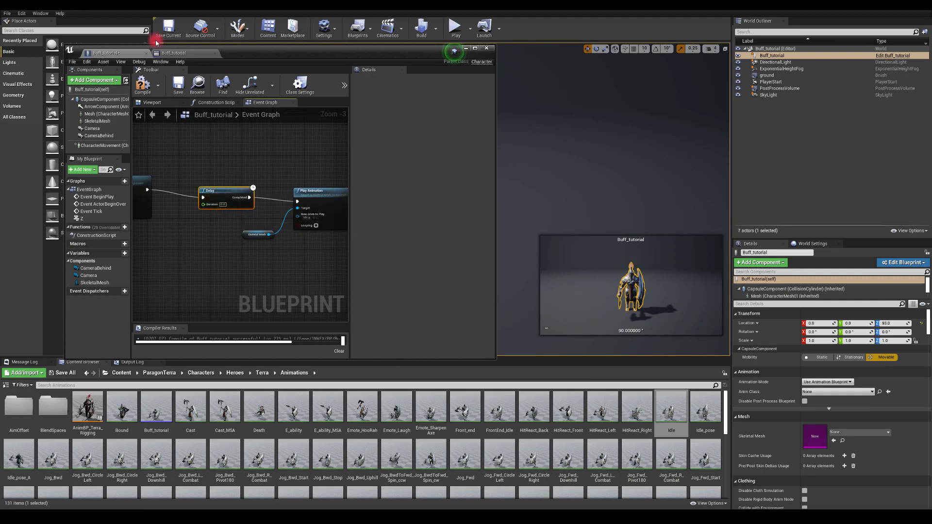
{"action": "scroll", "coordinate": [216, 203], "scroll_direction": "up", "scroll_amount": 4}
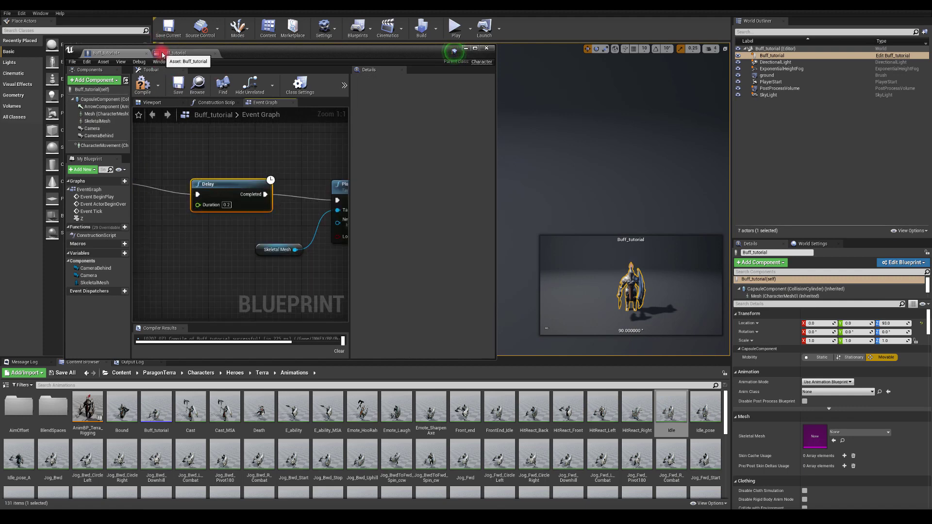
{"action": "left_click", "coordinate": [162, 53]}
{"action": "left_click_drag", "start_coordinate": [314, 285], "coordinate": [417, 287]}
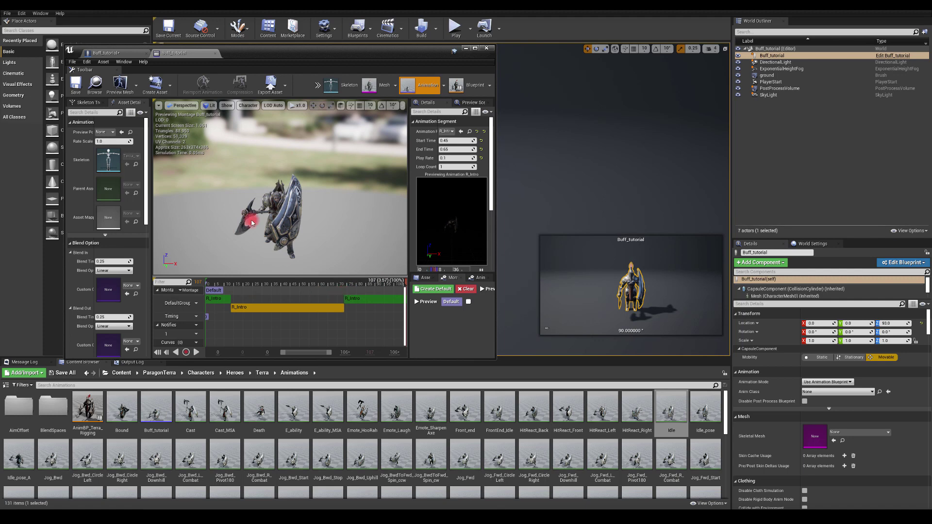
{"action": "left_click", "coordinate": [121, 54]}
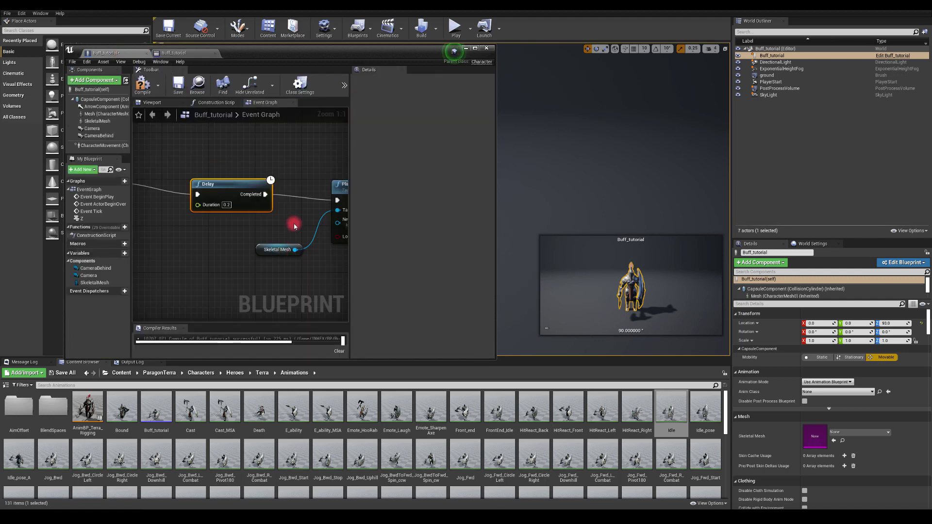
{"action": "type", "text": "3"}
{"action": "left_click", "coordinate": [241, 233]}
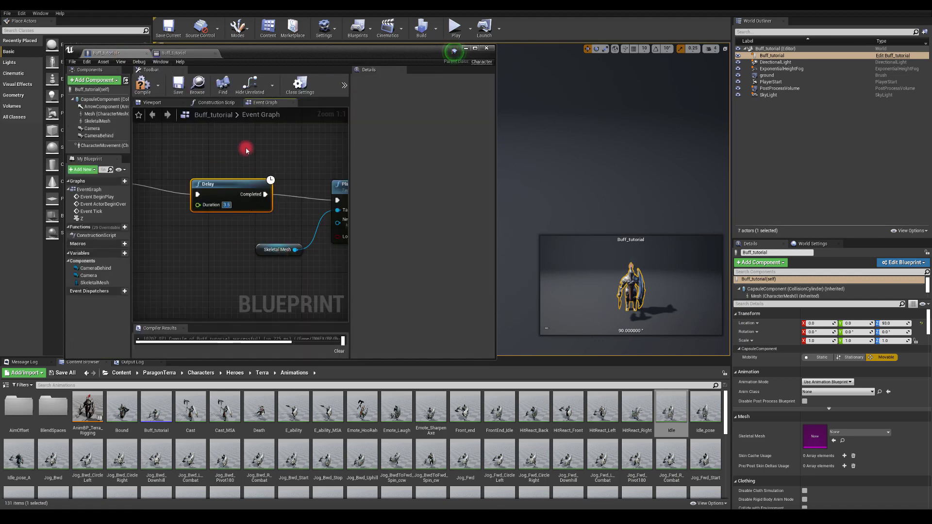
{"action": "left_click", "coordinate": [247, 152]}
Step: Rearrange the second Play Animation node and its Skeletal Mesh reference in the graph
{"action": "right_click_drag", "start_coordinate": [261, 160], "coordinate": [302, 157]}
{"action": "scroll", "coordinate": [302, 157], "scroll_direction": "down", "scroll_amount": 3}
{"action": "right_click_drag", "start_coordinate": [213, 230], "coordinate": [268, 238]}
{"action": "left_click_drag", "start_coordinate": [210, 171], "coordinate": [236, 182]}
{"action": "left_click_drag", "start_coordinate": [145, 217], "coordinate": [166, 220]}
{"action": "left_click_drag", "start_coordinate": [144, 217], "coordinate": [188, 224]}
Step: Compile the Buff_tutorial Blueprint and minimize its editor
{"action": "left_click", "coordinate": [198, 237]}
{"action": "left_click", "coordinate": [143, 85]}
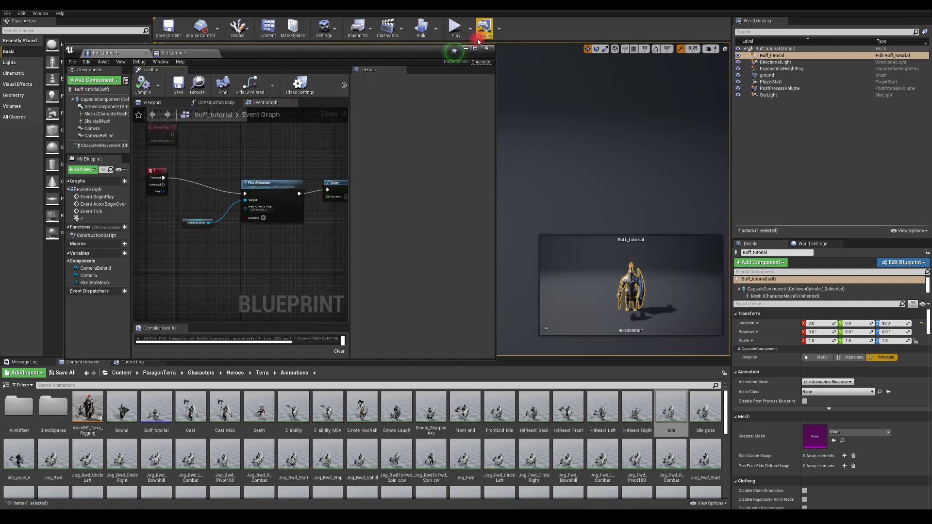
{"action": "left_click", "coordinate": [466, 50]}
Step: Play the level, test the Z buff animation, and stop with Esc
{"action": "left_click", "coordinate": [455, 26]}
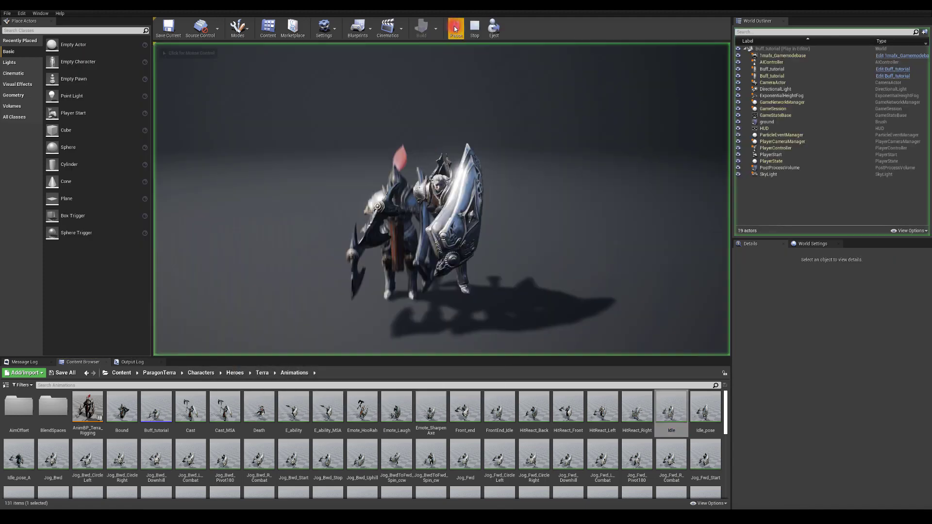
{"action": "left_click", "coordinate": [474, 27]}
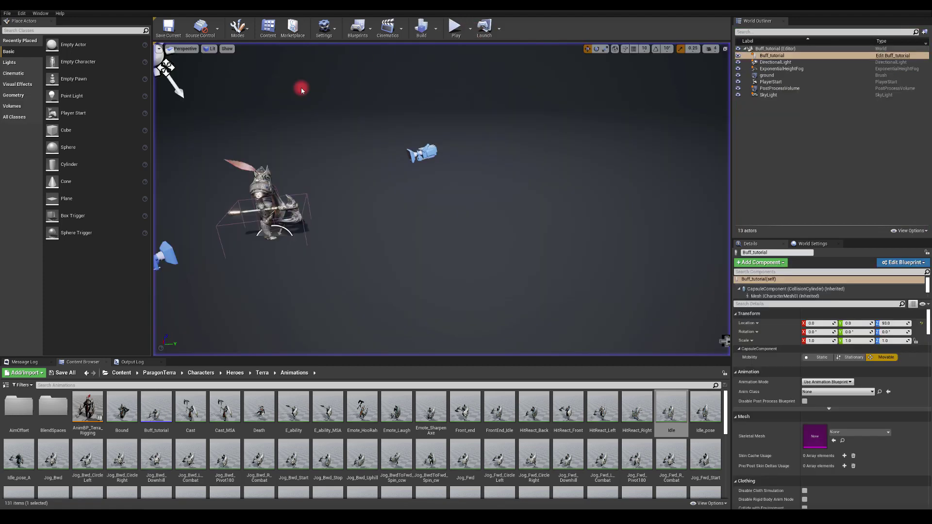
{"action": "left_click", "coordinate": [391, 162]}
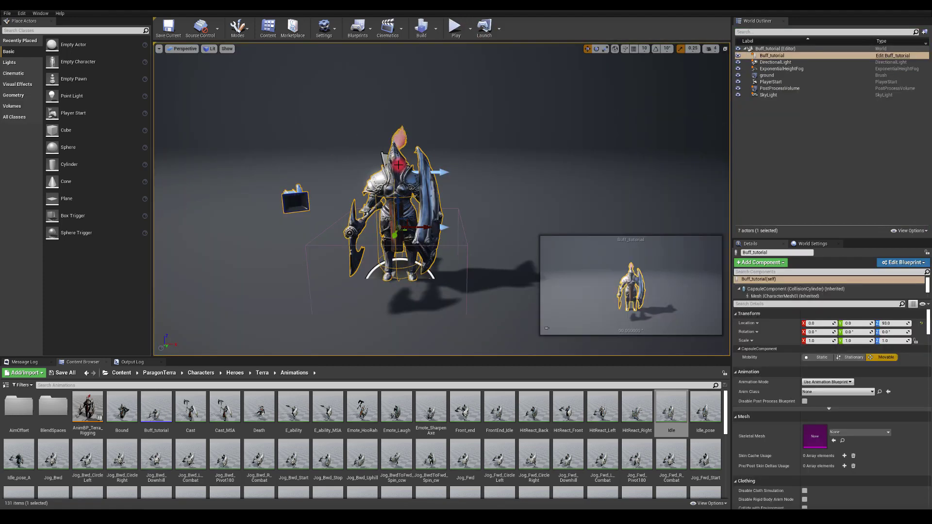
{"action": "left_click", "coordinate": [455, 26]}
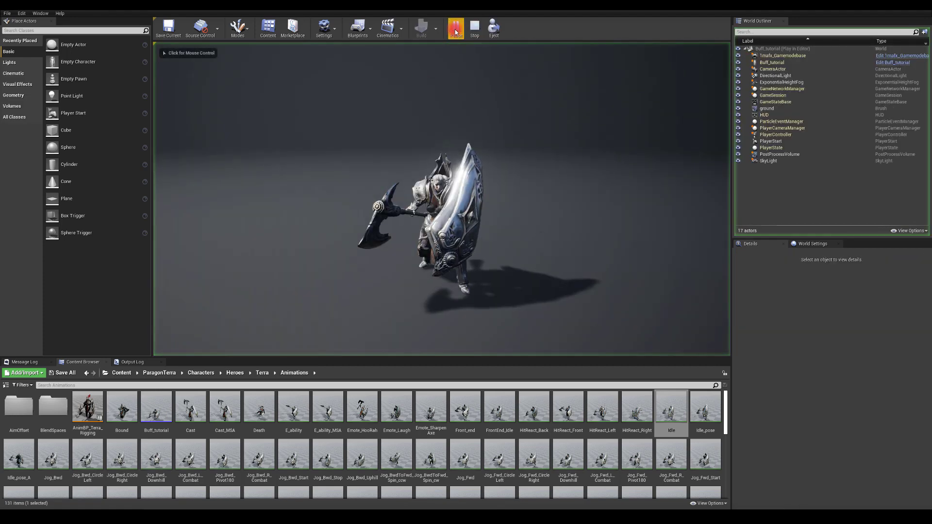
{"action": "left_click", "coordinate": [454, 107]}
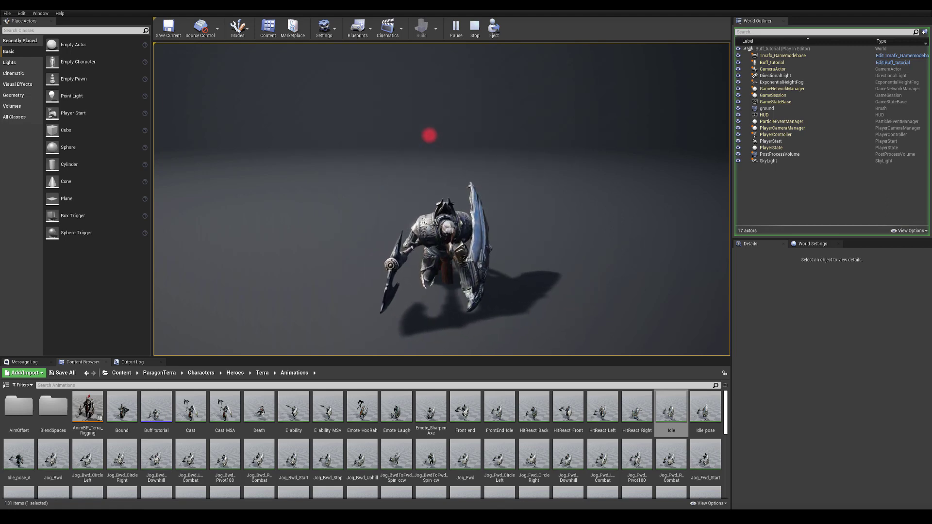
{"action": "key", "text": "Escape"}
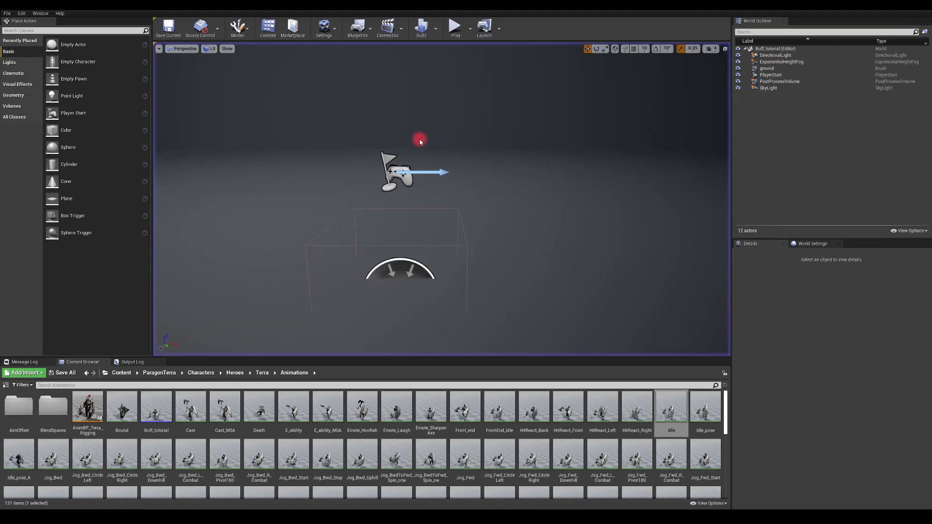
Step: Set the Buff_tutorial montage's Blend Out time to 0.0, then float the Blueprint window over the level
{"action": "double_click", "coordinate": [156, 409]}
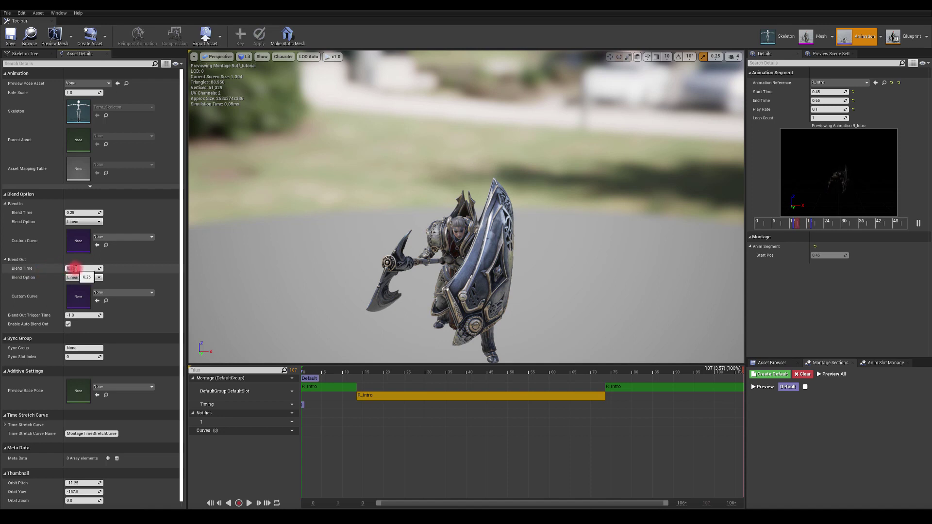
{"action": "left_click", "coordinate": [75, 268]}
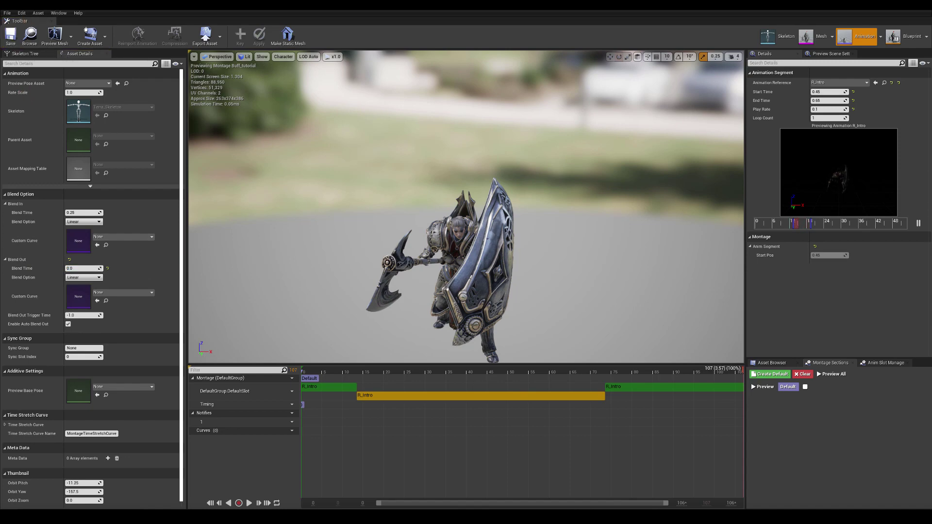
{"action": "left_click", "coordinate": [94, 32]}
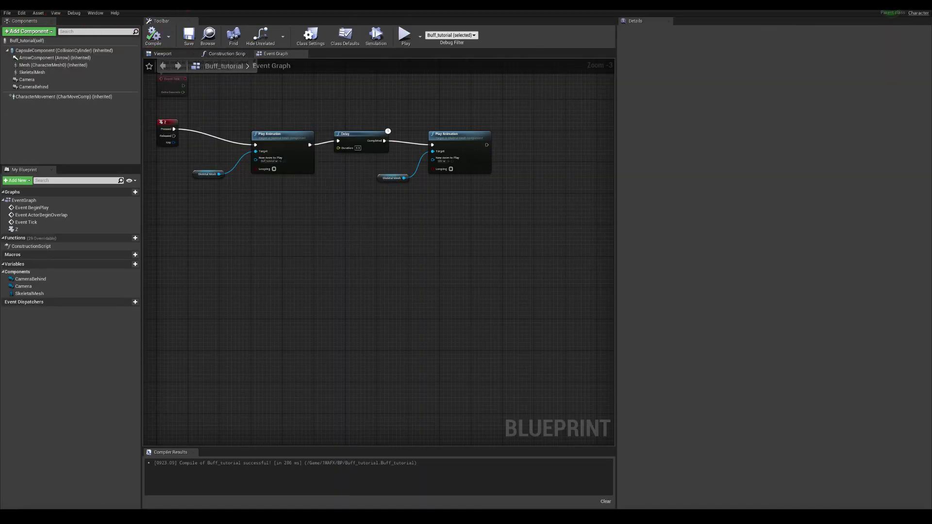
{"action": "left_click_drag", "start_coordinate": [389, 6], "coordinate": [198, 142]}
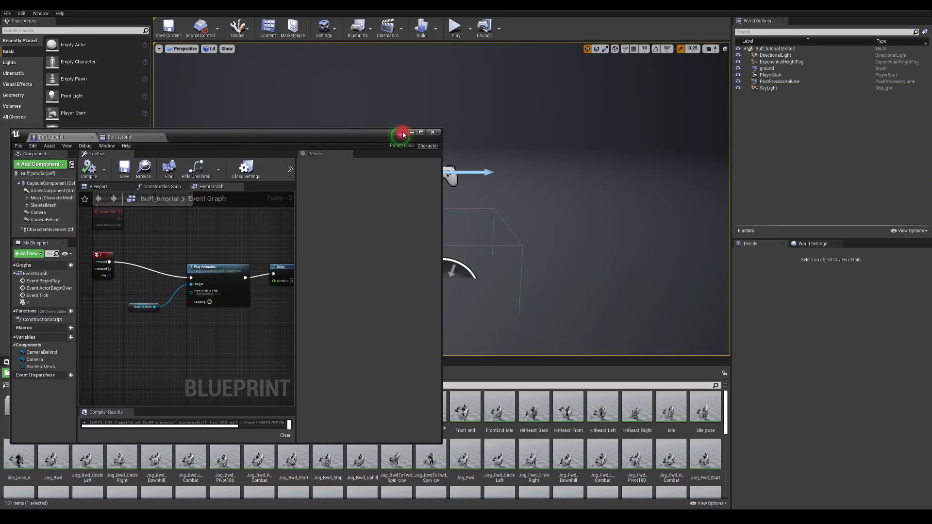
Step: Test-play the level with the 0.0 blend-out, then stop with Esc
{"action": "left_click", "coordinate": [412, 132]}
{"action": "left_click", "coordinate": [454, 27]}
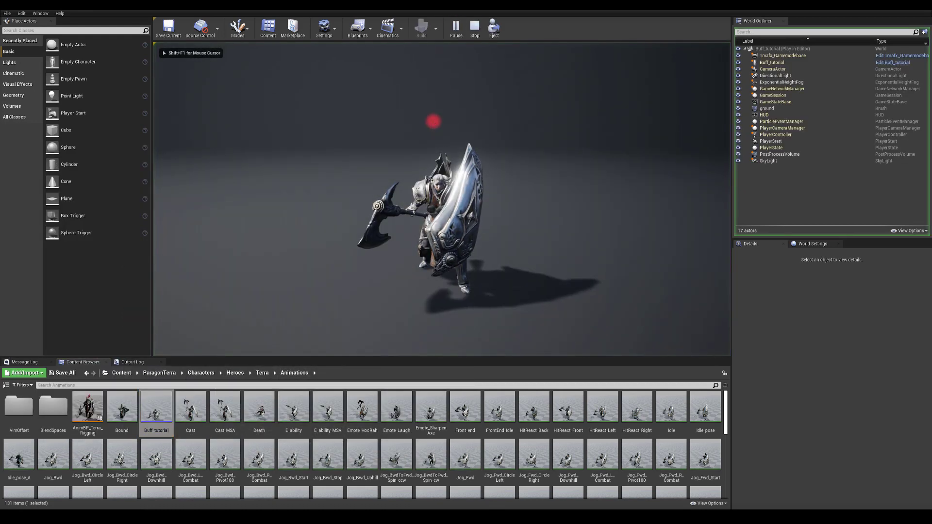
{"action": "left_click", "coordinate": [433, 122]}
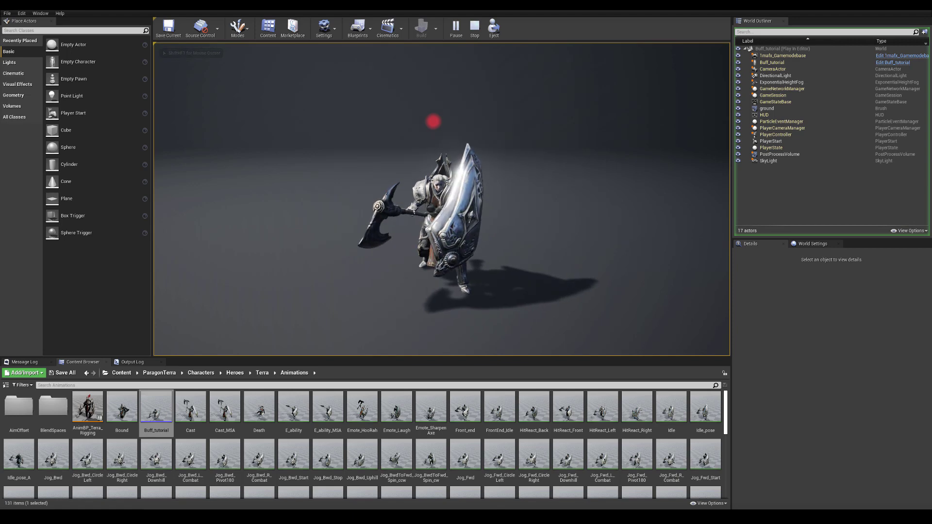
{"action": "key", "text": "Escape"}
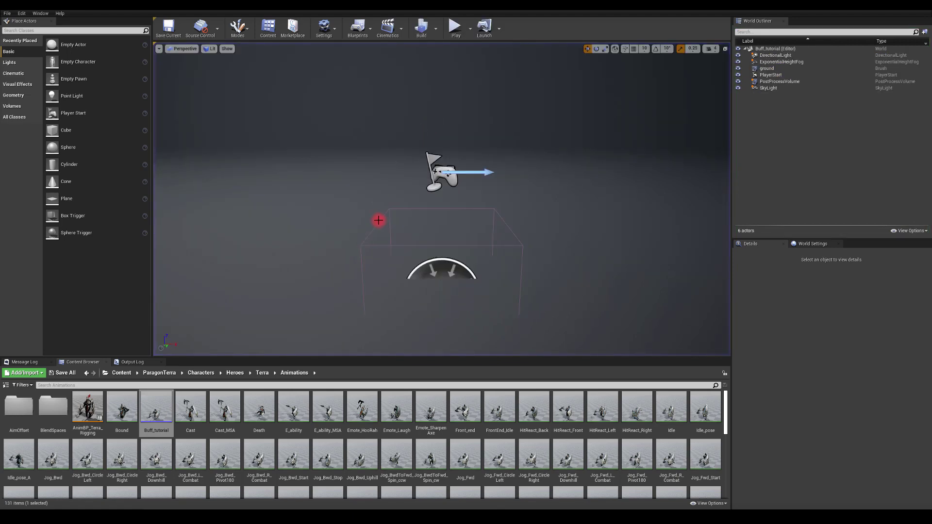
{"action": "left_click", "coordinate": [378, 220]}
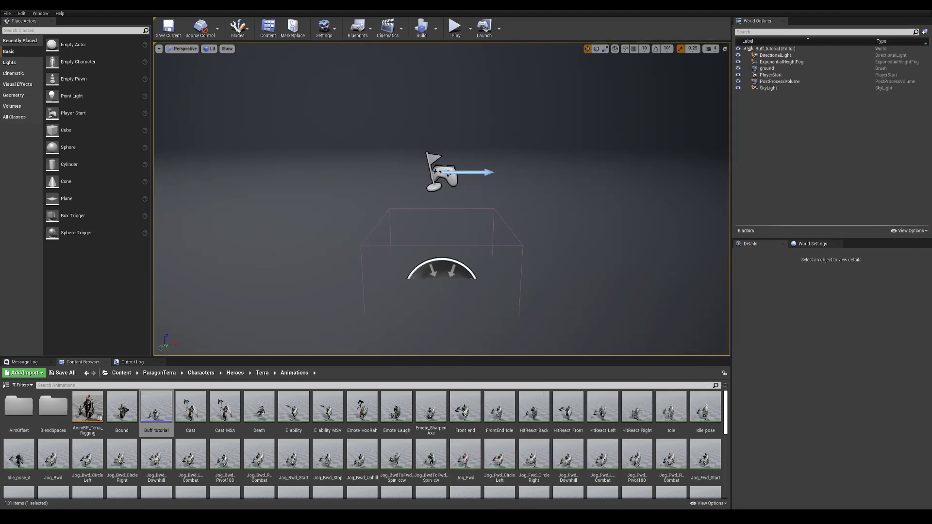
Step: Enable Looping on the second Play Animation node, then compile and save the Blueprint
{"action": "mouse_move", "coordinate": [502, 515]}
{"action": "left_click", "coordinate": [535, 484]}
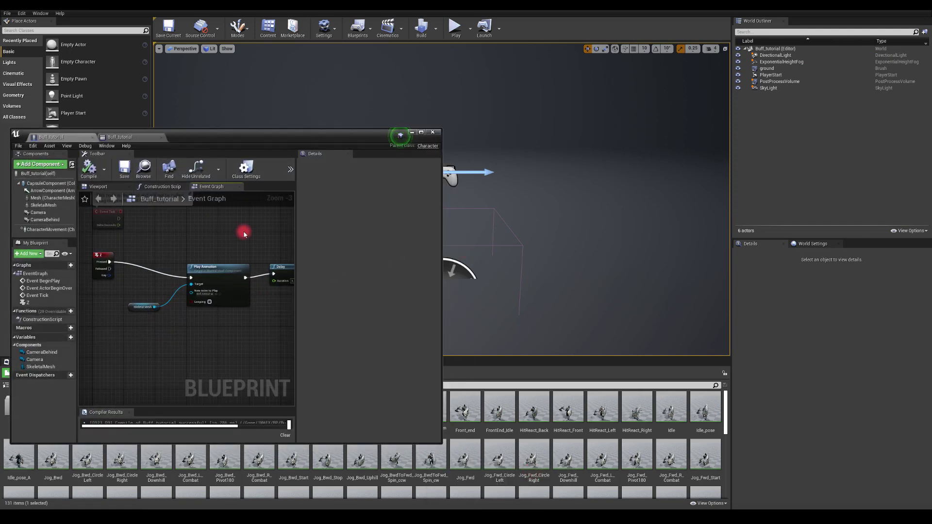
{"action": "right_click_drag", "start_coordinate": [254, 242], "coordinate": [101, 220]}
{"action": "left_click", "coordinate": [232, 279]}
{"action": "left_click", "coordinate": [89, 168]}
{"action": "left_click", "coordinate": [124, 170]}
Step: Review the Z event and Play Animation chain, then maximize the Blueprint editor
{"action": "right_click_drag", "start_coordinate": [152, 223], "coordinate": [197, 226]}
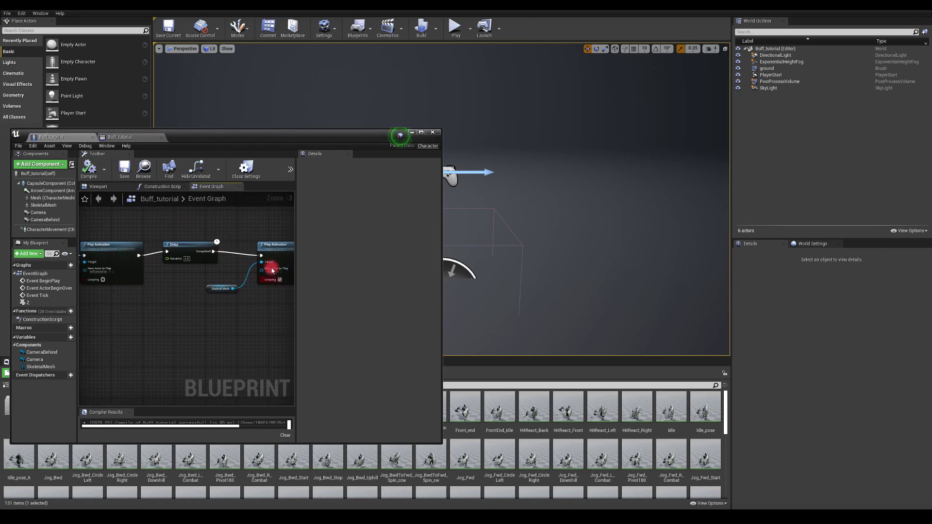
{"action": "right_click_drag", "start_coordinate": [140, 329], "coordinate": [162, 288]}
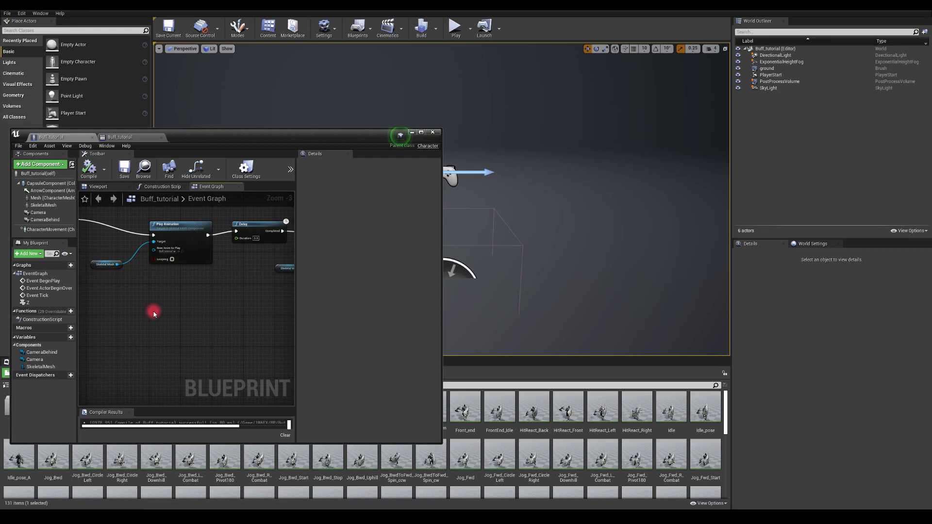
{"action": "right_click_drag", "start_coordinate": [213, 326], "coordinate": [169, 324]}
{"action": "left_click_drag", "start_coordinate": [153, 125], "coordinate": [257, 3]}
Step: Add a Niagara Particle System component named Buff and drop its reference into the Event Graph
{"action": "left_click", "coordinate": [35, 32]}
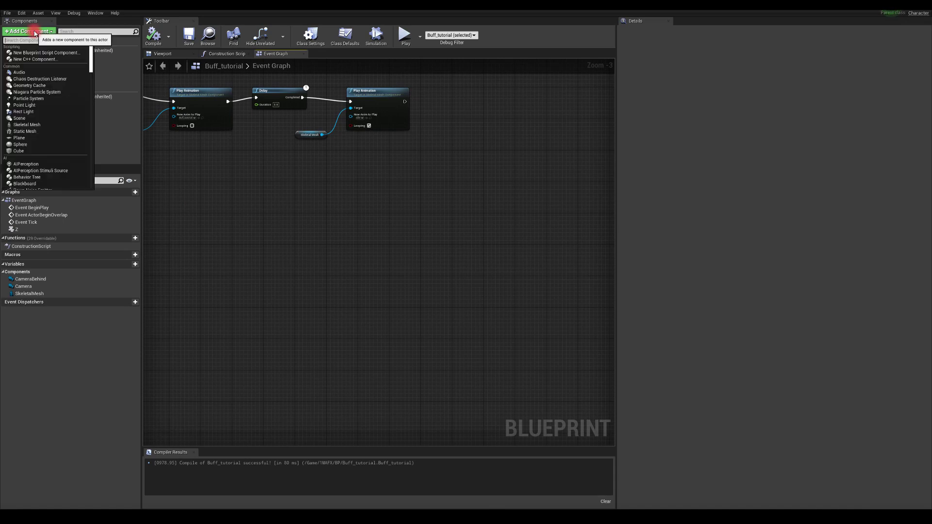
{"action": "type", "text": "niag"}
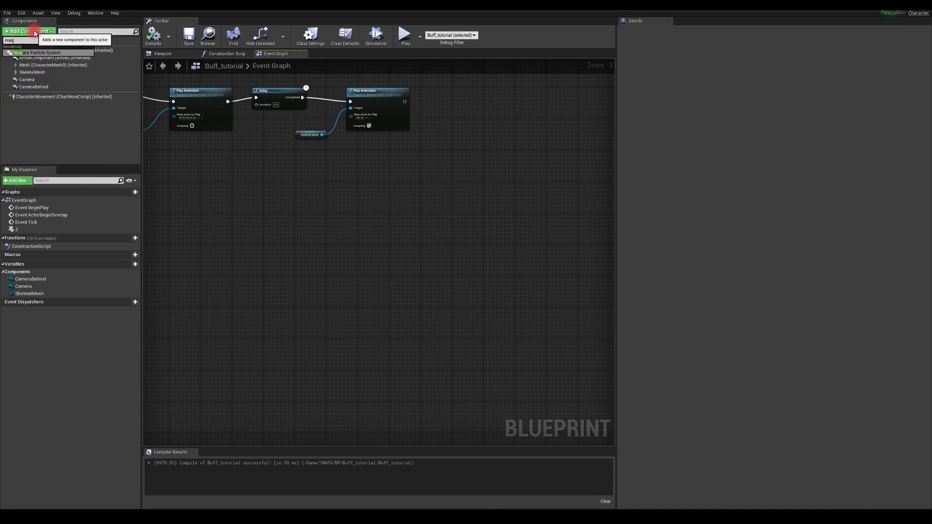
{"action": "key", "text": "Return"}
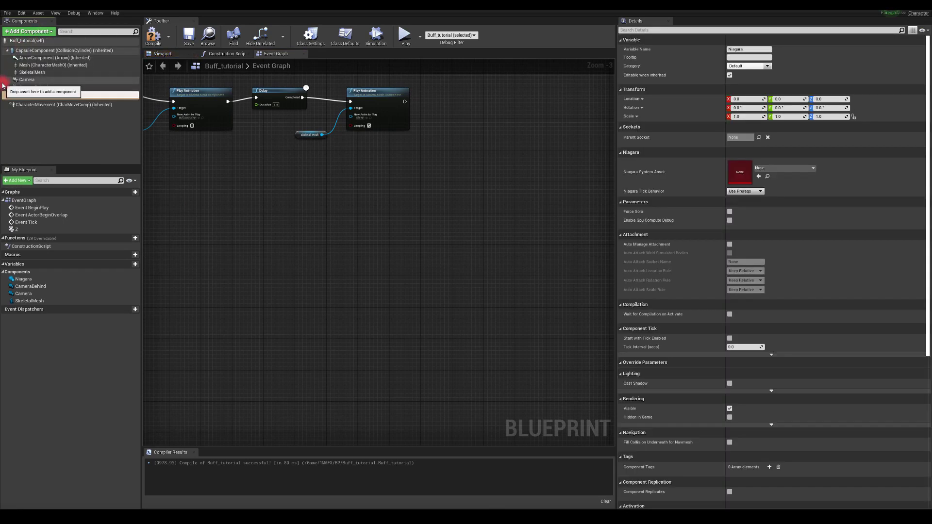
{"action": "type", "text": "Buff"}
{"action": "key", "text": "Return"}
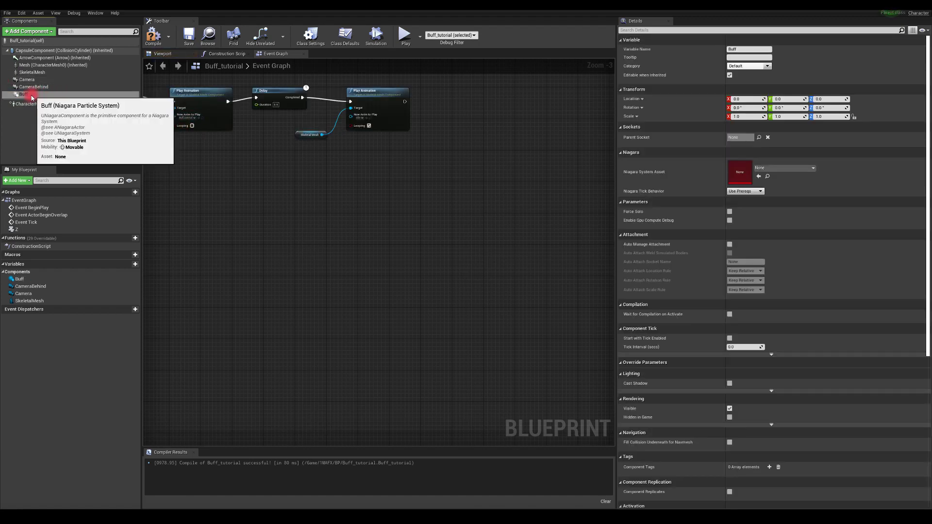
{"action": "left_click_drag", "start_coordinate": [31, 98], "coordinate": [263, 201]}
{"action": "left_click_drag", "start_coordinate": [175, 188], "coordinate": [176, 188]}
{"action": "right_click_drag", "start_coordinate": [195, 170], "coordinate": [311, 183]}
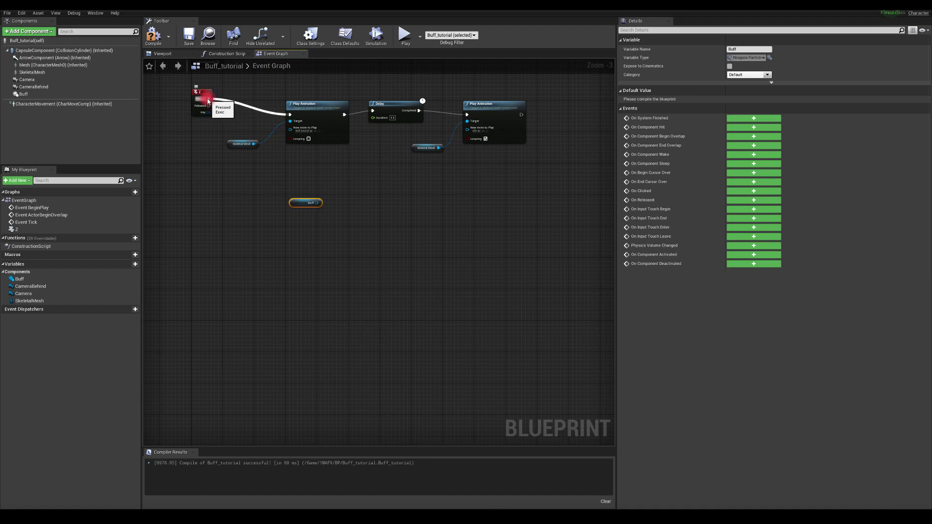
Step: Insert a Sequence node after the Z Pressed event and connect a Delay to its Then 1 output
{"action": "left_click_drag", "start_coordinate": [207, 100], "coordinate": [234, 122]}
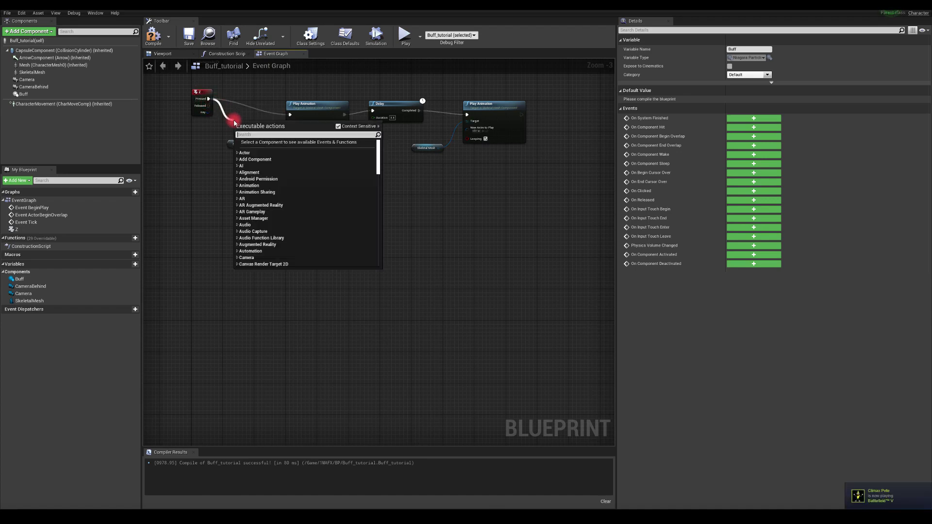
{"action": "type", "text": "seq"}
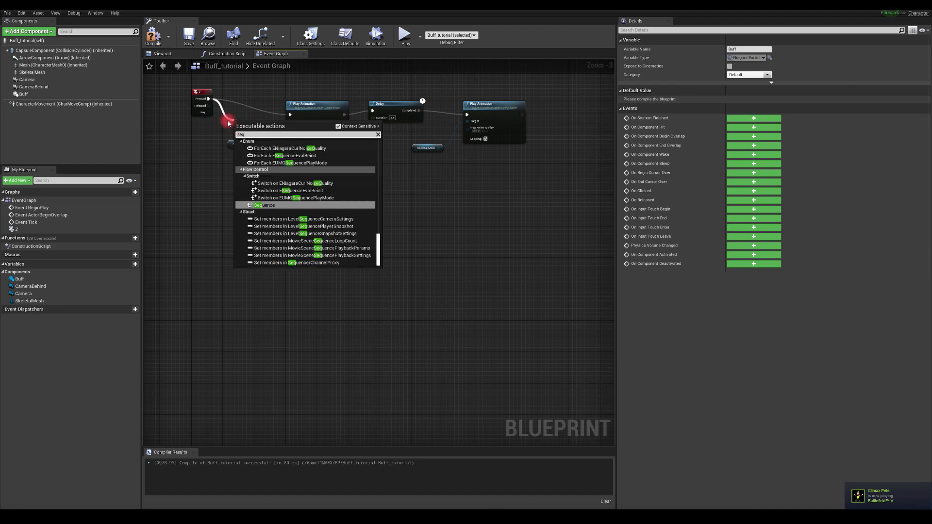
{"action": "left_click", "coordinate": [257, 205]}
{"action": "left_click_drag", "start_coordinate": [243, 125], "coordinate": [287, 185]}
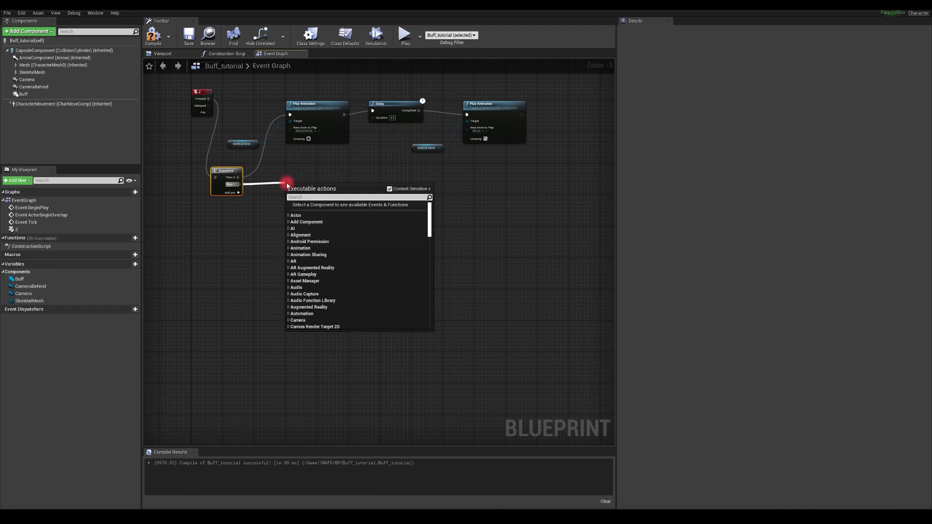
{"action": "type", "text": "de"}
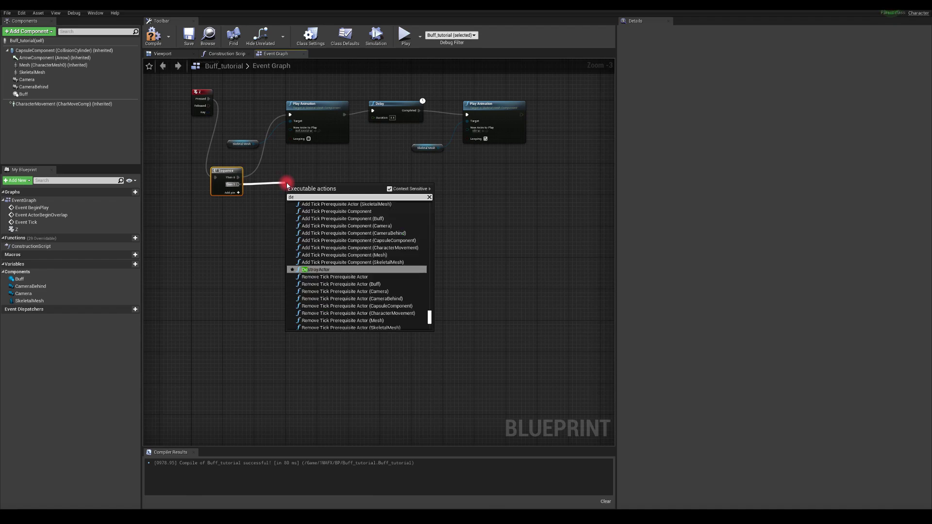
{"action": "type", "text": "lay"}
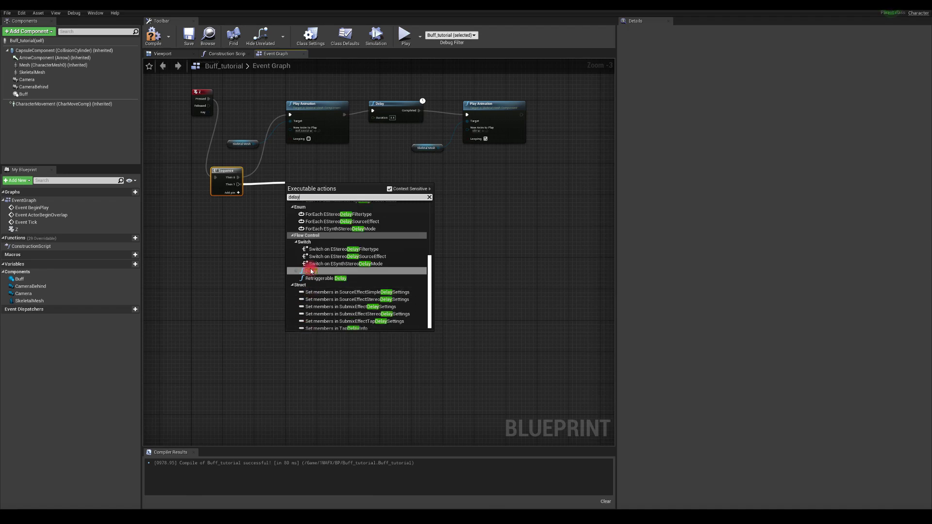
{"action": "left_click", "coordinate": [310, 271]}
{"action": "scroll", "coordinate": [304, 206], "scroll_direction": "up", "scroll_amount": 3}
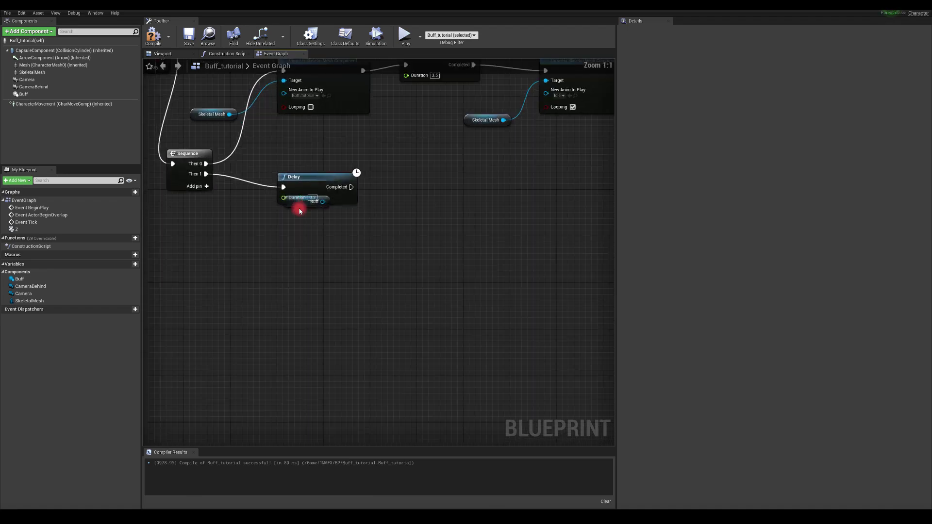
Step: Place the Buff node under the new Delay and untick the Buff component's Auto Activate
{"action": "left_click_drag", "start_coordinate": [299, 208], "coordinate": [344, 277]}
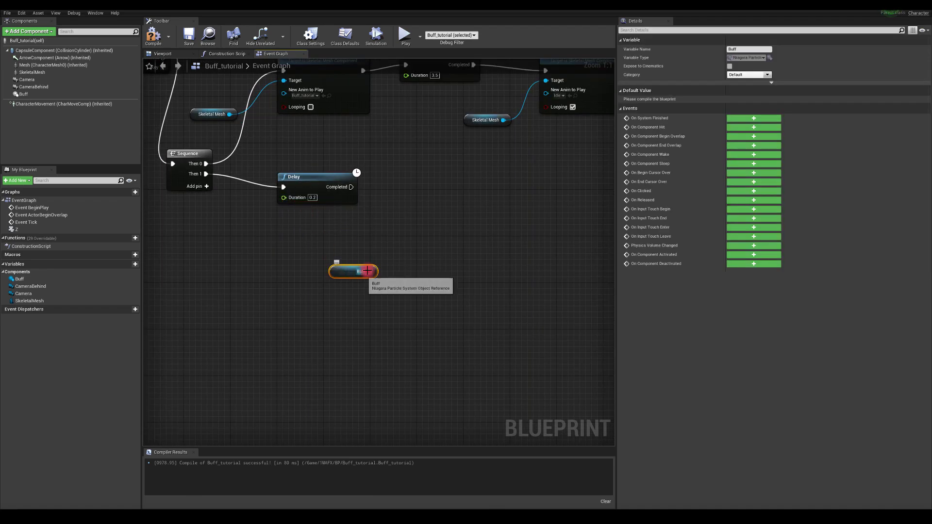
{"action": "left_click", "coordinate": [25, 94]}
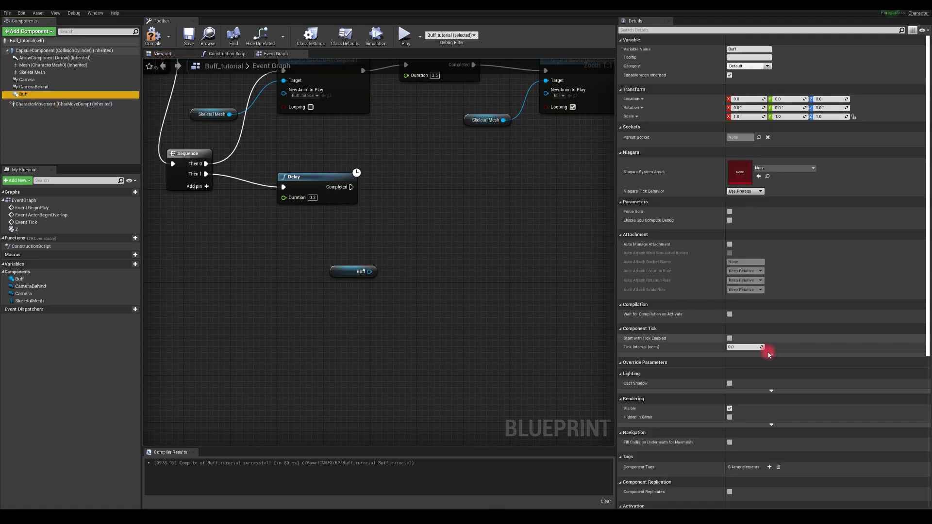
{"action": "scroll", "coordinate": [755, 365], "scroll_direction": "down", "scroll_amount": 10}
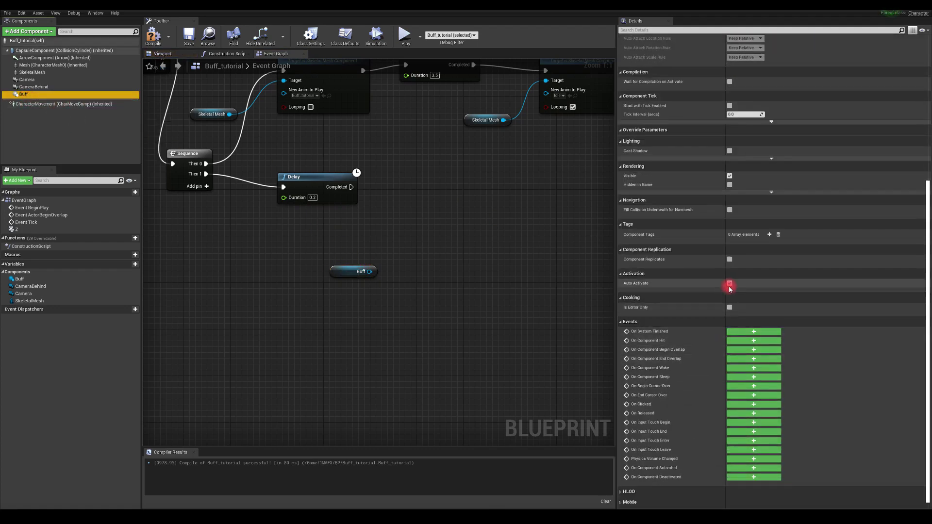
{"action": "left_click", "coordinate": [729, 284]}
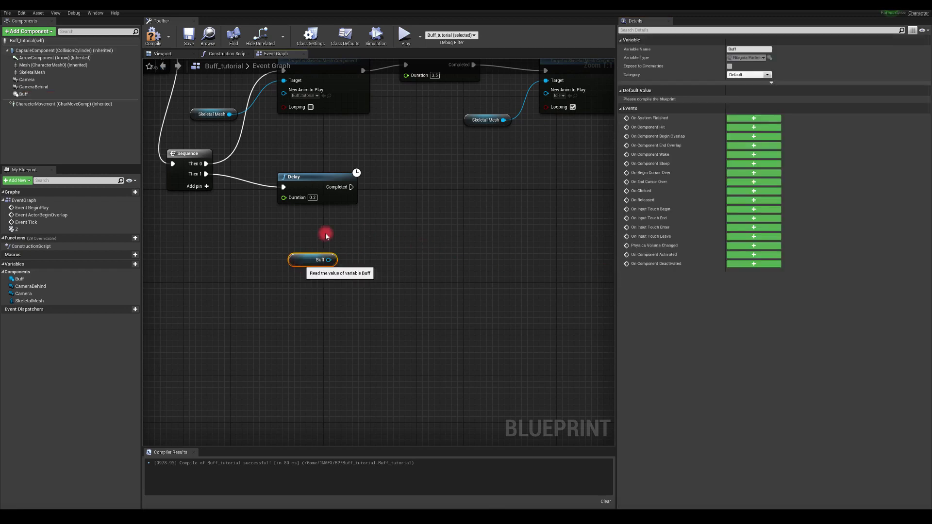
Step: Add an Activate node targeting Buff and wire the 0.2-second Delay's Completed into it
{"action": "left_click_drag", "start_coordinate": [333, 264], "coordinate": [409, 226]}
{"action": "type", "text": "activ"}
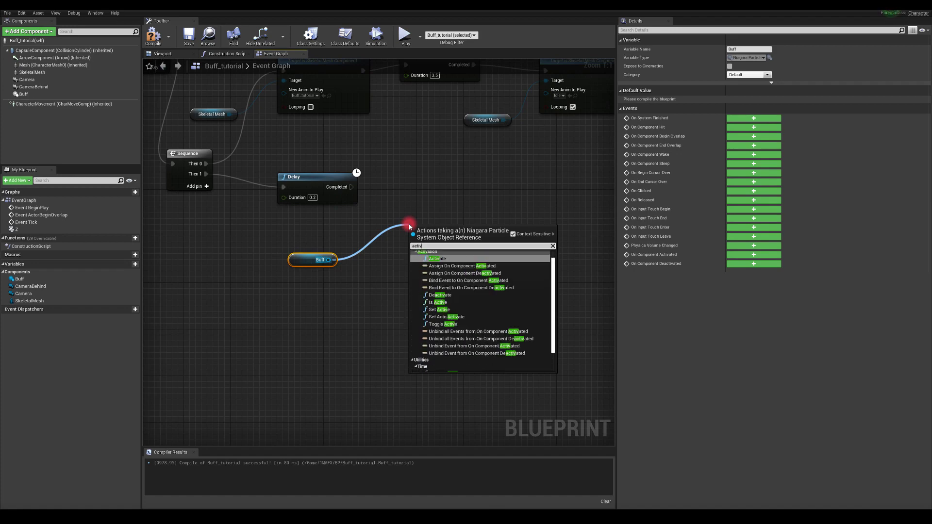
{"action": "left_click", "coordinate": [437, 259]}
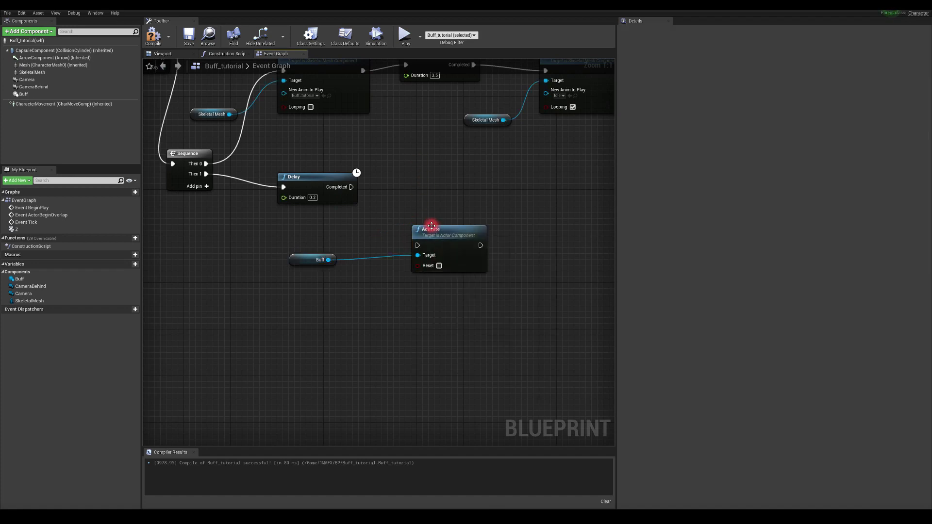
{"action": "left_click_drag", "start_coordinate": [432, 226], "coordinate": [425, 192]}
{"action": "left_click_drag", "start_coordinate": [351, 187], "coordinate": [411, 210]}
{"action": "right_click_drag", "start_coordinate": [427, 161], "coordinate": [372, 161]}
{"action": "left_click_drag", "start_coordinate": [377, 198], "coordinate": [360, 198]}
{"action": "right_click_drag", "start_coordinate": [407, 181], "coordinate": [392, 183]}
{"action": "scroll", "coordinate": [411, 188], "scroll_direction": "down", "scroll_amount": 3}
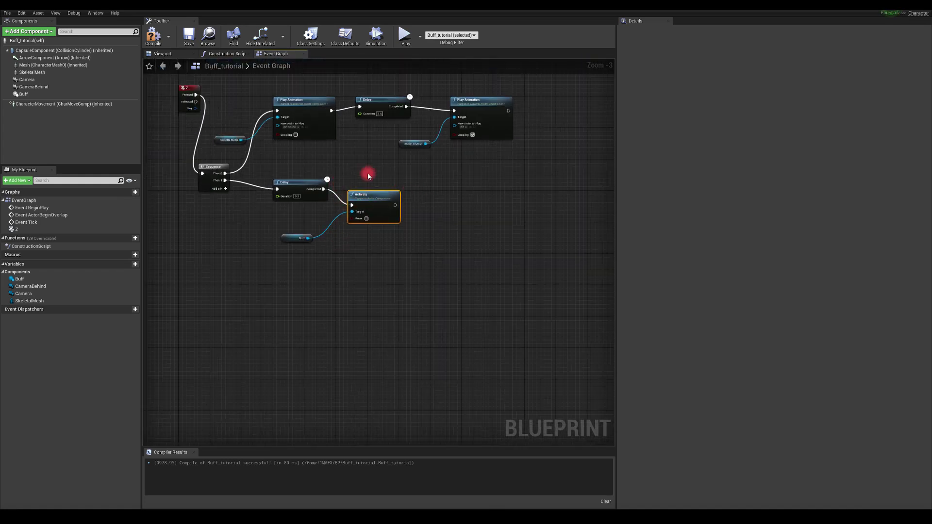
Step: Switch to the Buff_tutorial montage editor and scrub its preview back to the start
{"action": "left_click", "coordinate": [338, 216]}
{"action": "left_click", "coordinate": [337, 199]}
{"action": "left_click", "coordinate": [347, 211]}
{"action": "scroll", "coordinate": [281, 190], "scroll_direction": "up", "scroll_amount": 3}
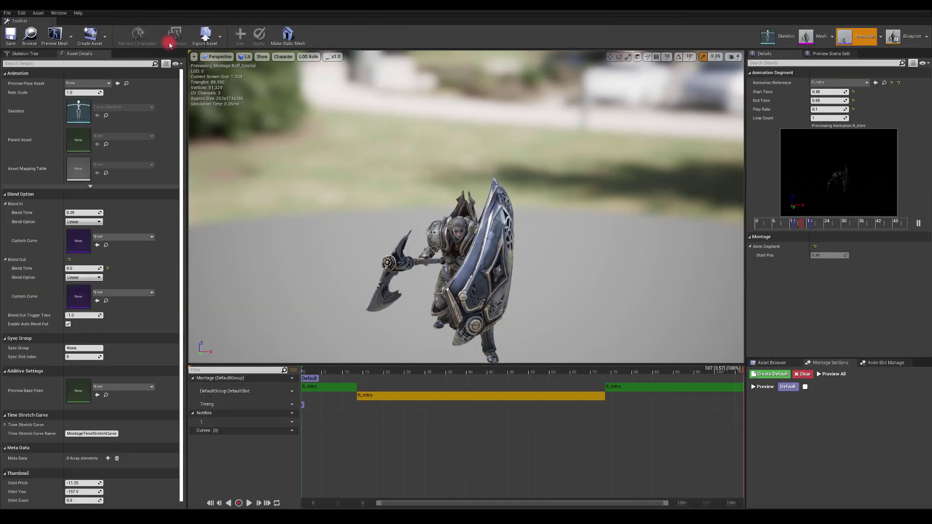
{"action": "mouse_move", "coordinate": [340, 376]}
{"action": "left_mouse_down"}
{"action": "mouse_move", "coordinate": [298, 369]}
{"action": "mouse_move", "coordinate": [353, 370]}
{"action": "left_mouse_up"}
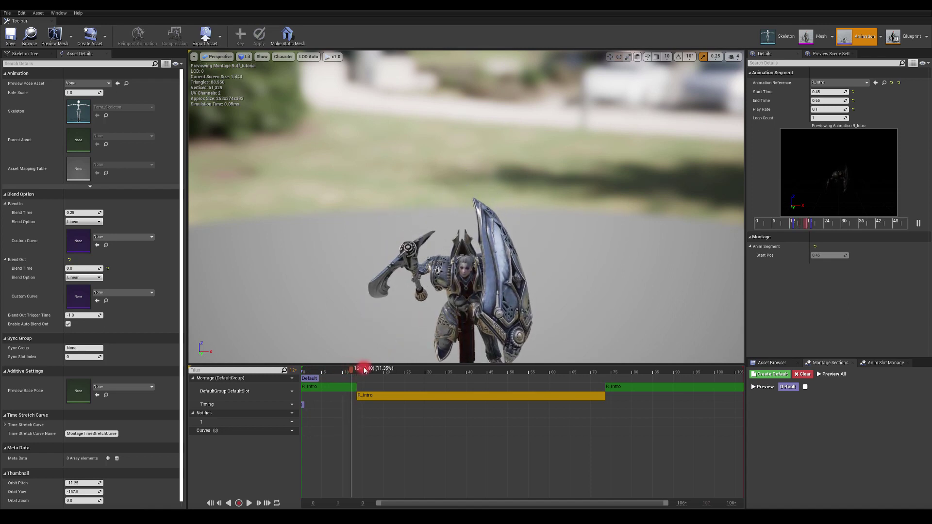
Step: Check the montage timeline, then lengthen the Delay before Activate Buff from 0.2 to 0.4 seconds
{"action": "left_click", "coordinate": [342, 400]}
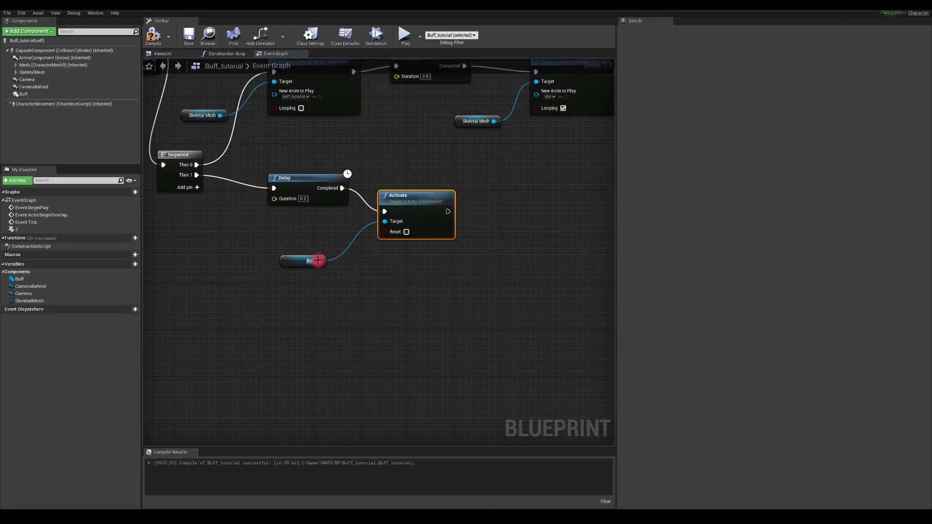
{"action": "left_click", "coordinate": [277, 261]}
{"action": "left_click", "coordinate": [321, 208]}
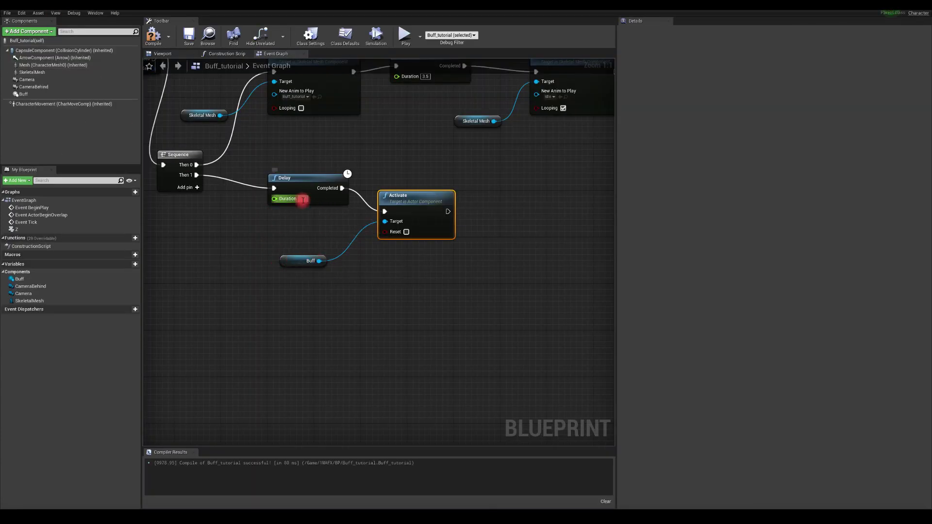
{"action": "left_click", "coordinate": [303, 200]}
{"action": "type", "text": "1"}
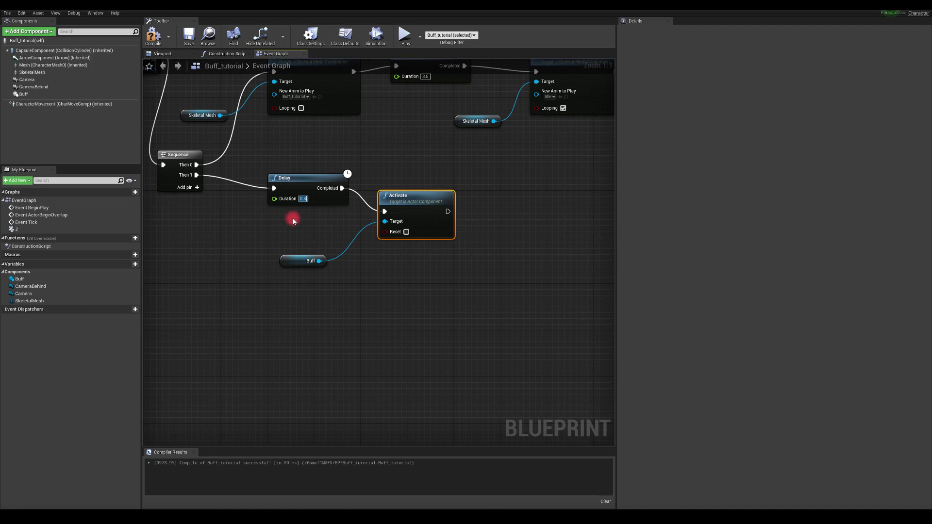
{"action": "scroll", "coordinate": [422, 228], "scroll_direction": "down", "scroll_amount": 3}
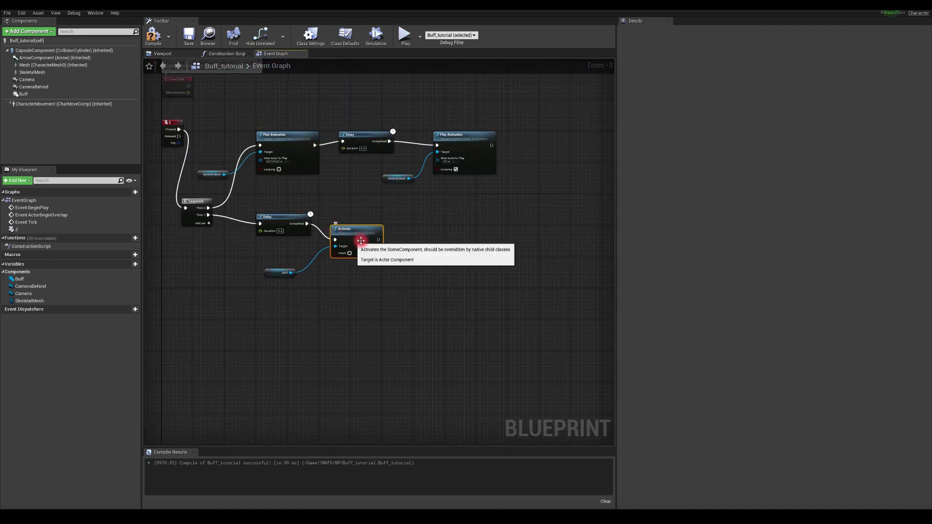
Step: Add a Then 2 output to the Sequence and connect a new Delay node to it
{"action": "left_click", "coordinate": [203, 226]}
{"action": "left_click_drag", "start_coordinate": [209, 222], "coordinate": [421, 232]}
{"action": "type", "text": "dela"}
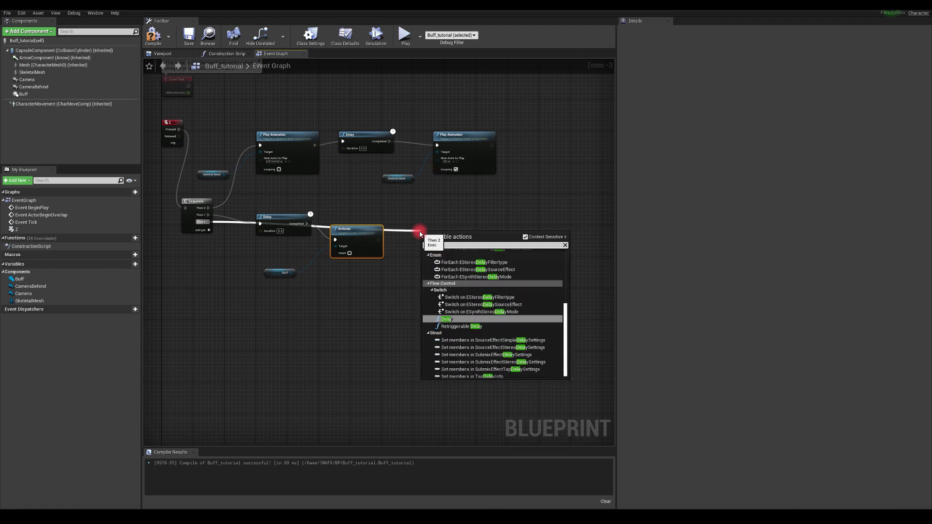
{"action": "left_click", "coordinate": [444, 319]}
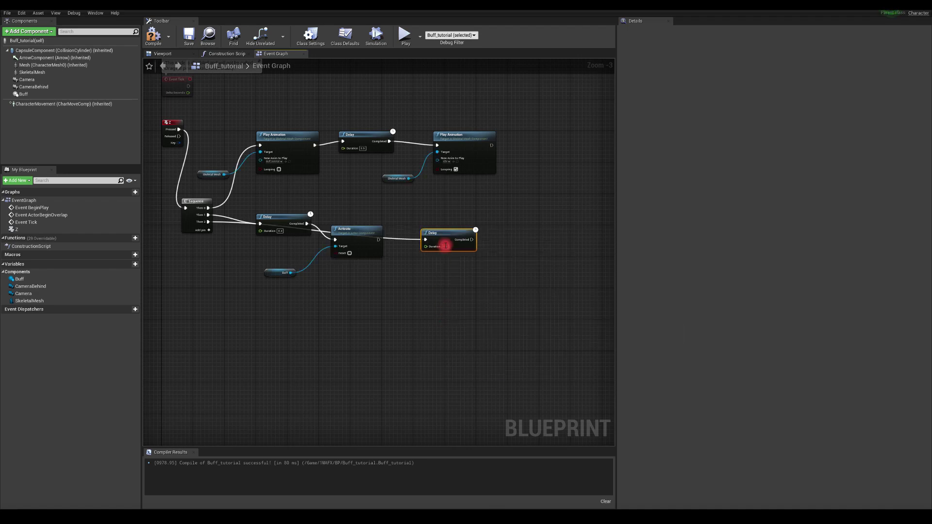
{"action": "left_click_drag", "start_coordinate": [443, 243], "coordinate": [427, 284]}
{"action": "scroll", "coordinate": [426, 286], "scroll_direction": "up", "scroll_amount": 2}
{"action": "scroll", "coordinate": [426, 288], "scroll_direction": "up", "scroll_amount": 1}
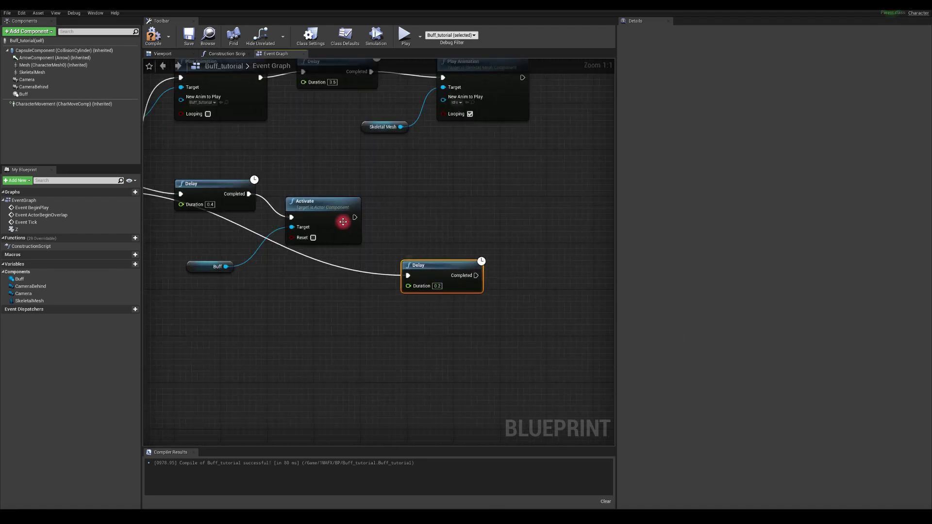
Step: Add a Deactivate node targeting Buff after the new Delay and arrange it beside the Delay
{"action": "left_click_drag", "start_coordinate": [476, 276], "coordinate": [573, 245]}
{"action": "type", "text": "deac"}
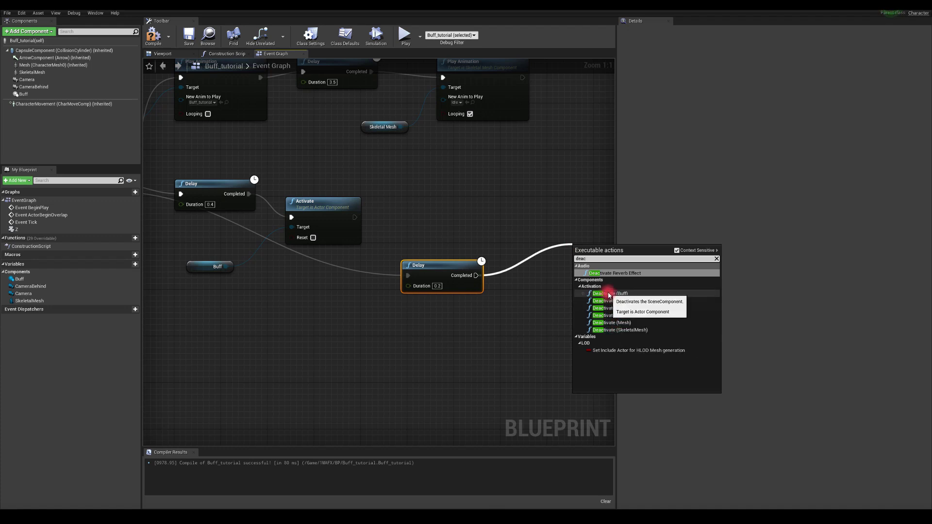
{"action": "left_click", "coordinate": [609, 294]}
{"action": "right_click_drag", "start_coordinate": [530, 191], "coordinate": [441, 173]}
{"action": "left_click", "coordinate": [411, 176]}
{"action": "left_click_drag", "start_coordinate": [415, 205], "coordinate": [373, 288]}
{"action": "left_click_drag", "start_coordinate": [491, 250], "coordinate": [463, 284]}
{"action": "right_click_drag", "start_coordinate": [416, 221], "coordinate": [442, 207]}
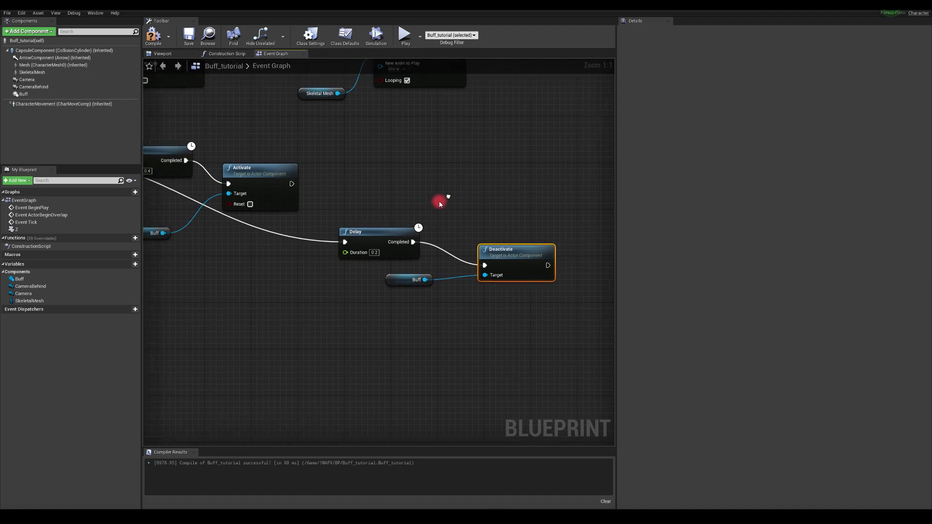
{"action": "left_click_drag", "start_coordinate": [490, 248], "coordinate": [455, 231]}
{"action": "right_click_drag", "start_coordinate": [365, 235], "coordinate": [422, 230]}
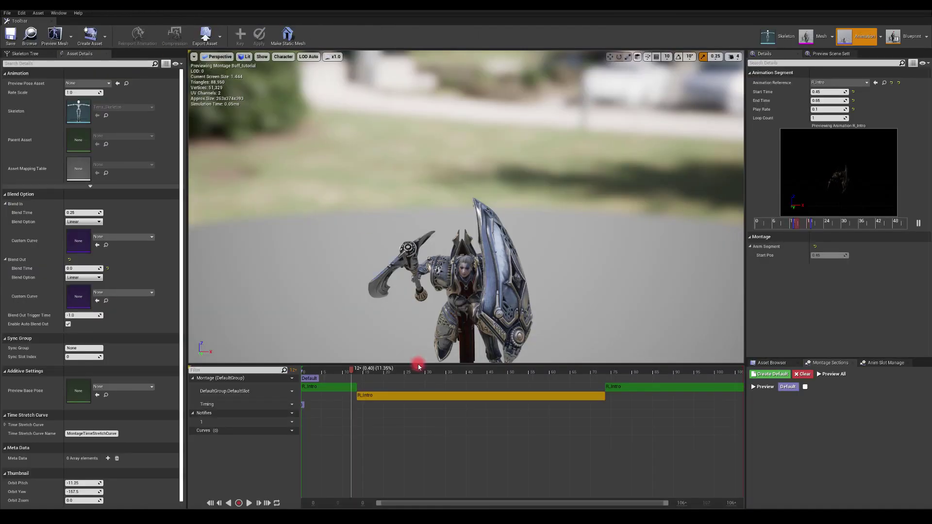
Step: Scrub the montage for the buff's timing and set the lower Delay to 2.3 seconds
{"action": "left_click_drag", "start_coordinate": [416, 369], "coordinate": [583, 372]}
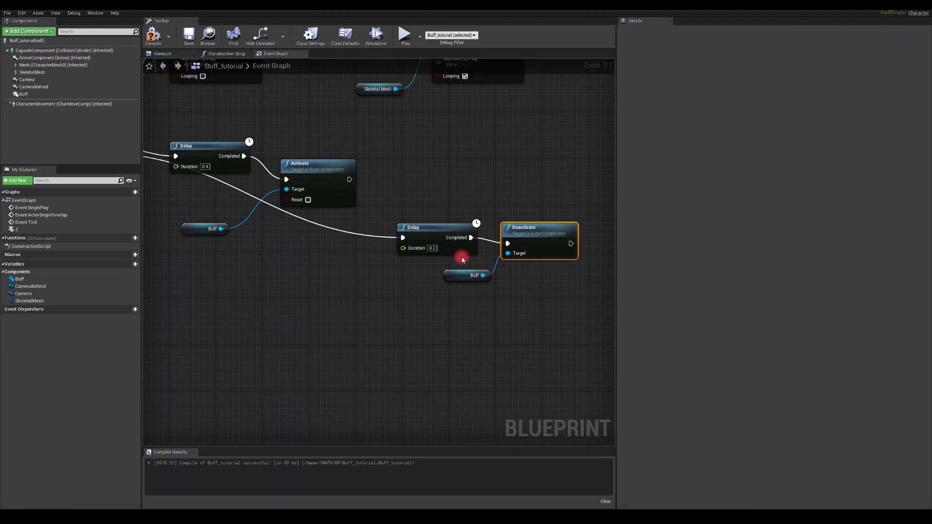
{"action": "left_click", "coordinate": [433, 249]}
{"action": "type", "text": "2.3"}
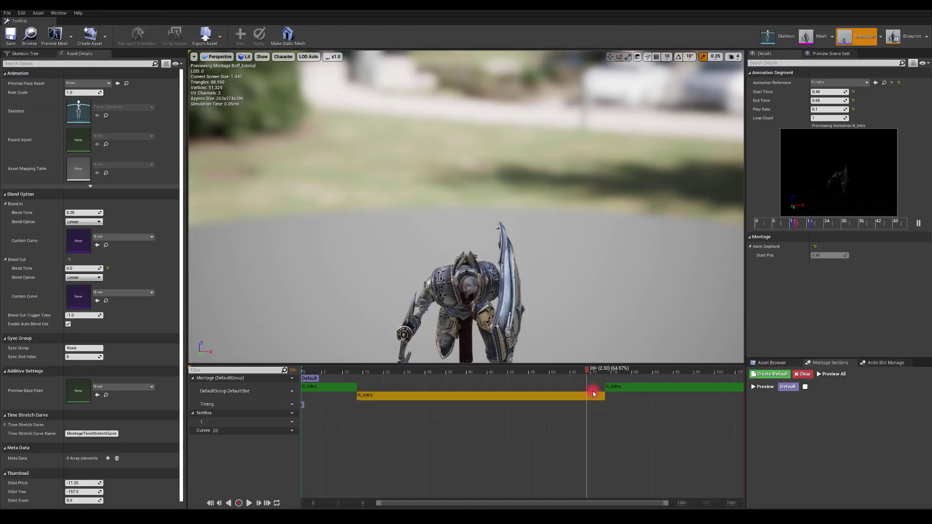
Step: Check in the montage when the buff ends, then compile the Blueprint
{"action": "left_click_drag", "start_coordinate": [593, 387], "coordinate": [602, 391]}
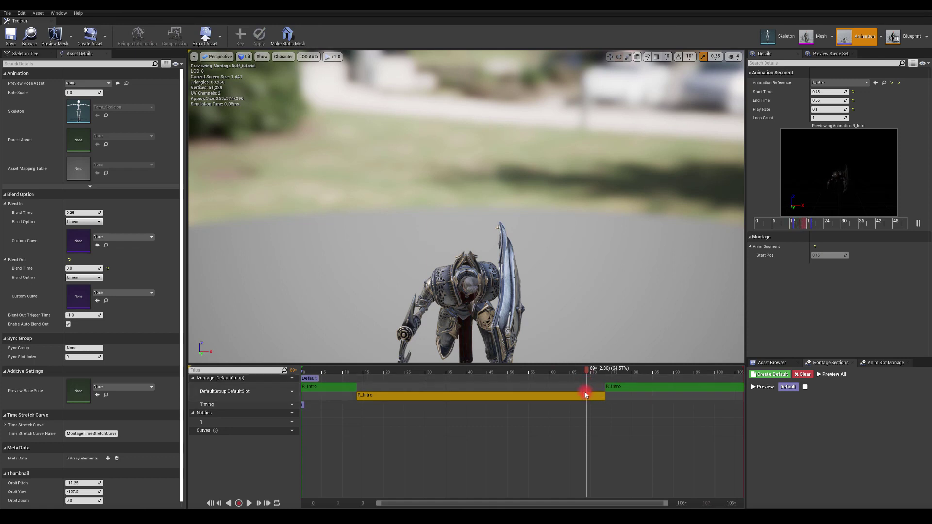
{"action": "left_click_drag", "start_coordinate": [596, 392], "coordinate": [597, 392]}
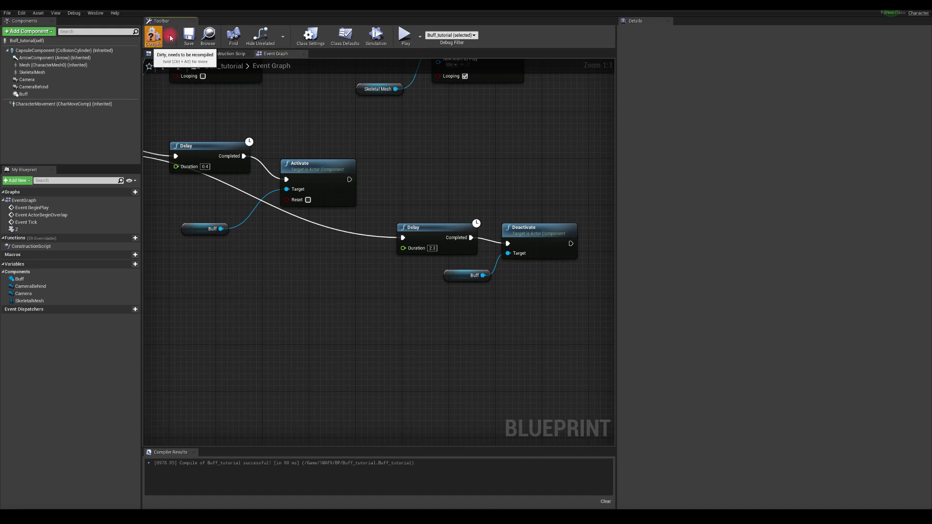
{"action": "left_click", "coordinate": [170, 37]}
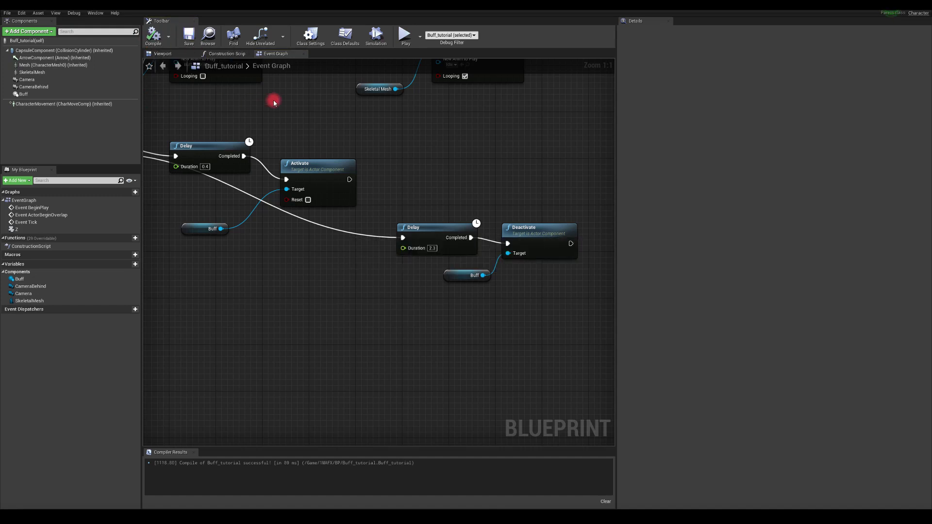
Step: Assign the Disc_Buff Niagara system to the Buff component, then compile and save the Blueprint
{"action": "right_click_drag", "start_coordinate": [386, 145], "coordinate": [497, 189]}
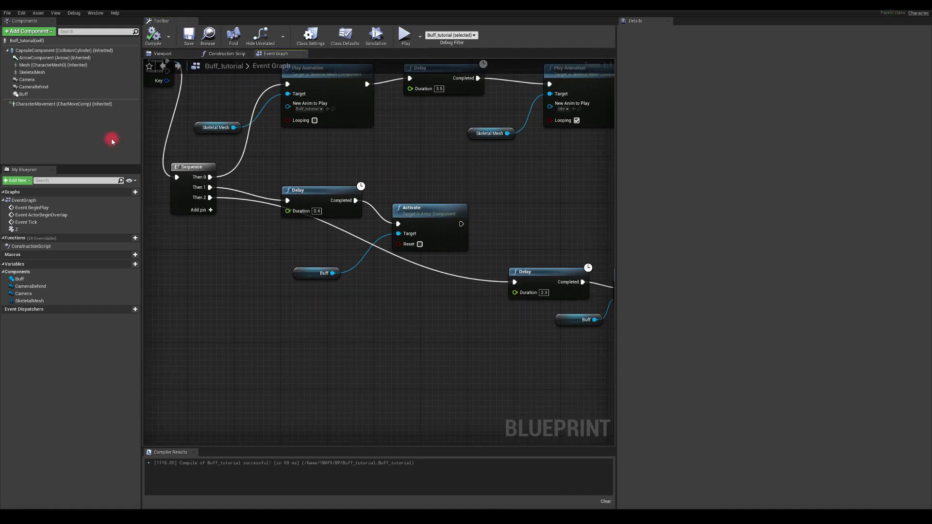
{"action": "left_click", "coordinate": [38, 95]}
{"action": "left_click", "coordinate": [768, 168]}
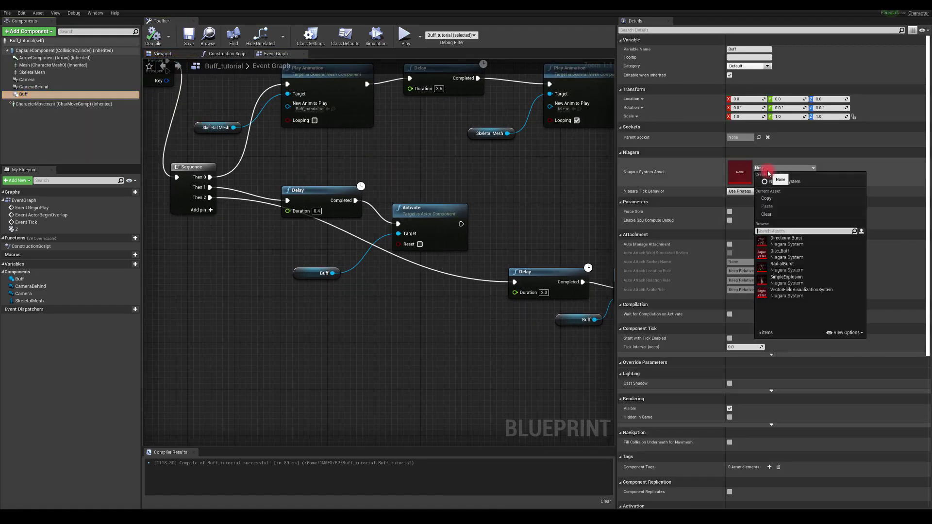
{"action": "left_click", "coordinate": [780, 257]}
{"action": "left_click", "coordinate": [154, 35]}
{"action": "left_click", "coordinate": [189, 37]}
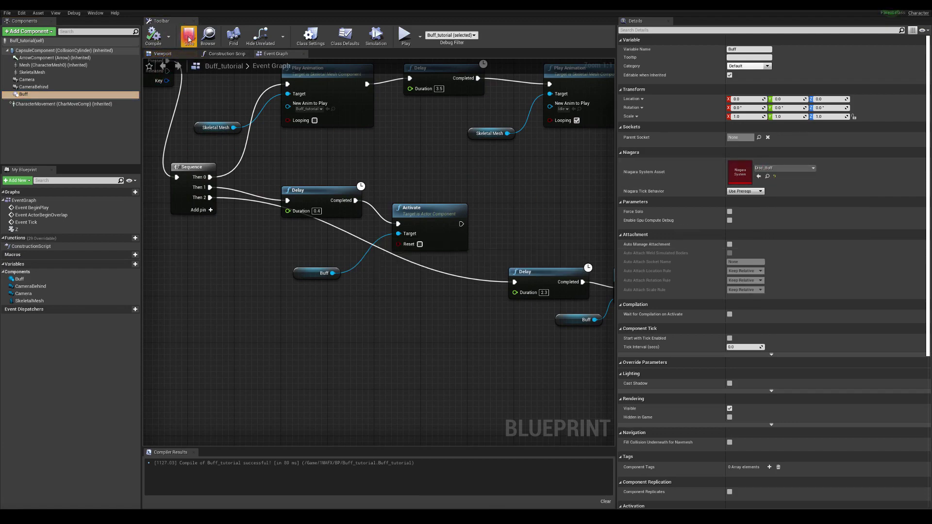
{"action": "left_click_drag", "start_coordinate": [194, 5], "coordinate": [604, 121]}
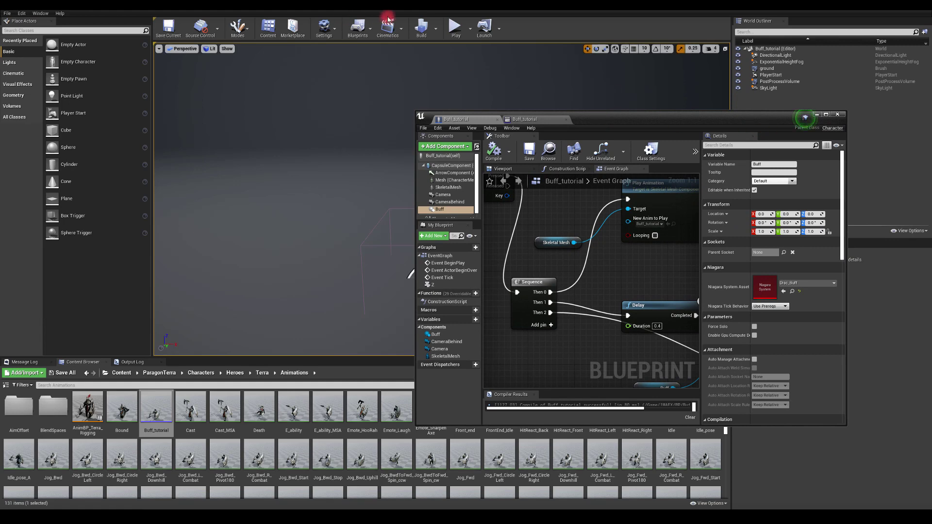
{"action": "left_click", "coordinate": [817, 115]}
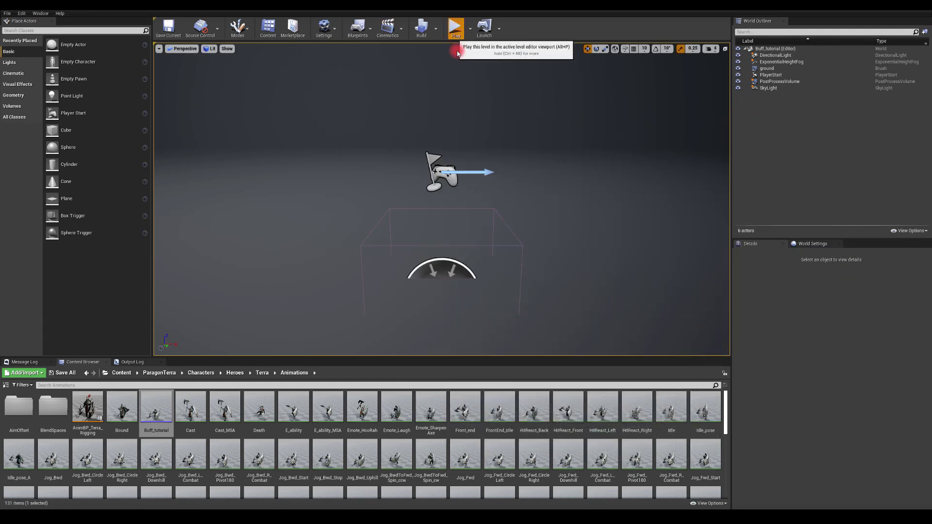
{"action": "left_click", "coordinate": [456, 28]}
{"action": "left_click", "coordinate": [472, 110]}
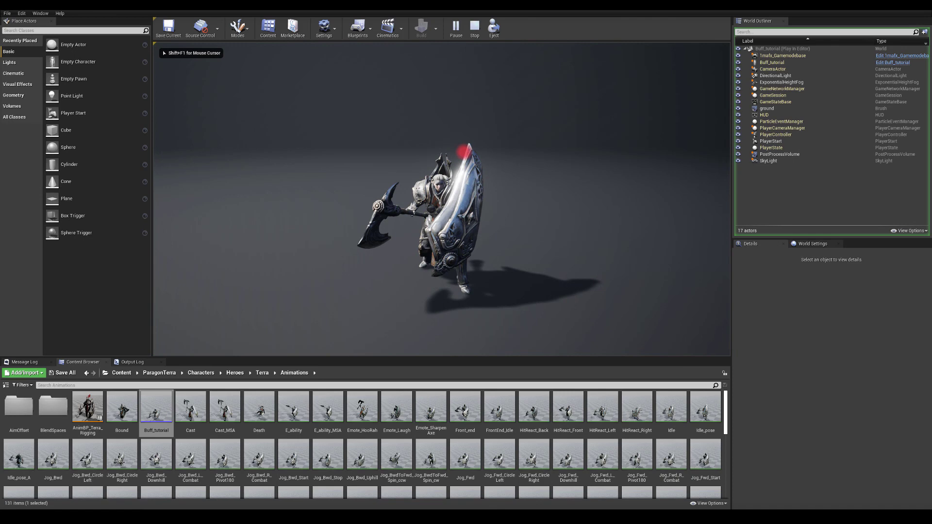
{"action": "key", "text": "1"}
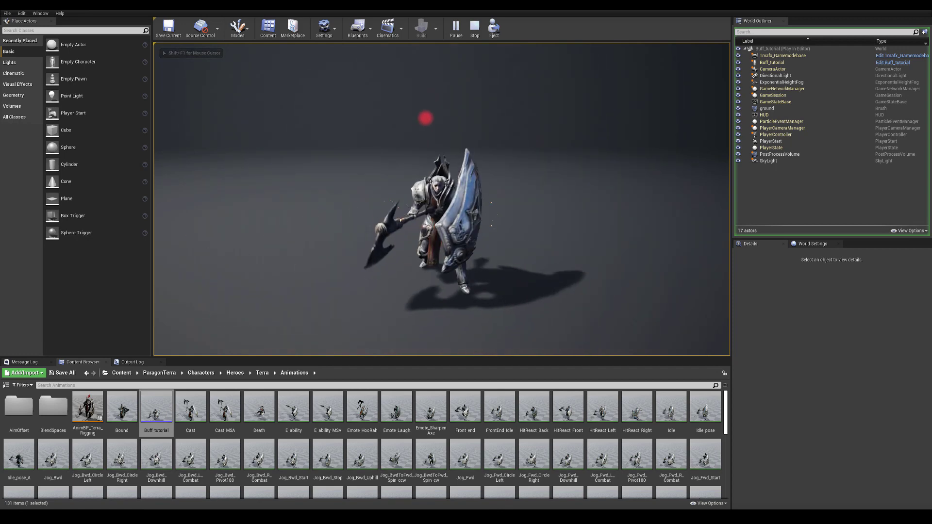
{"action": "key", "text": "1"}
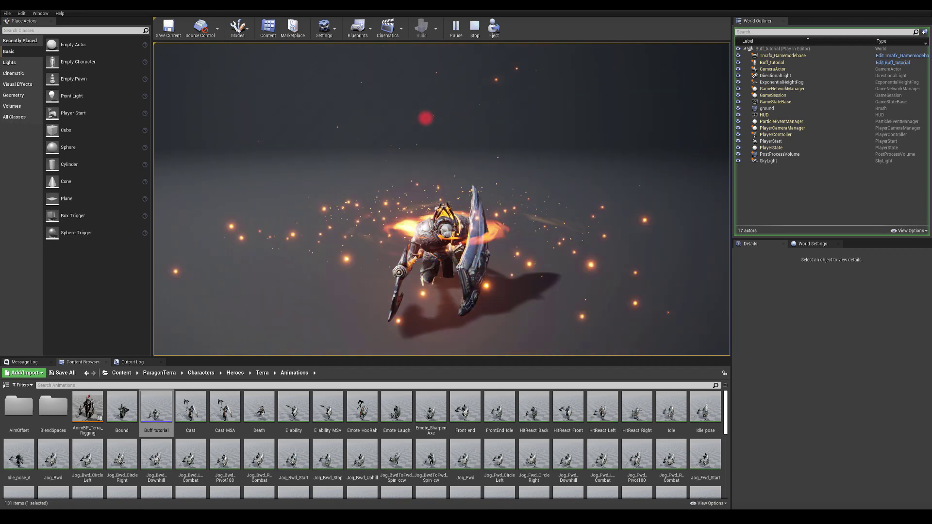
{"action": "key", "text": "Escape"}
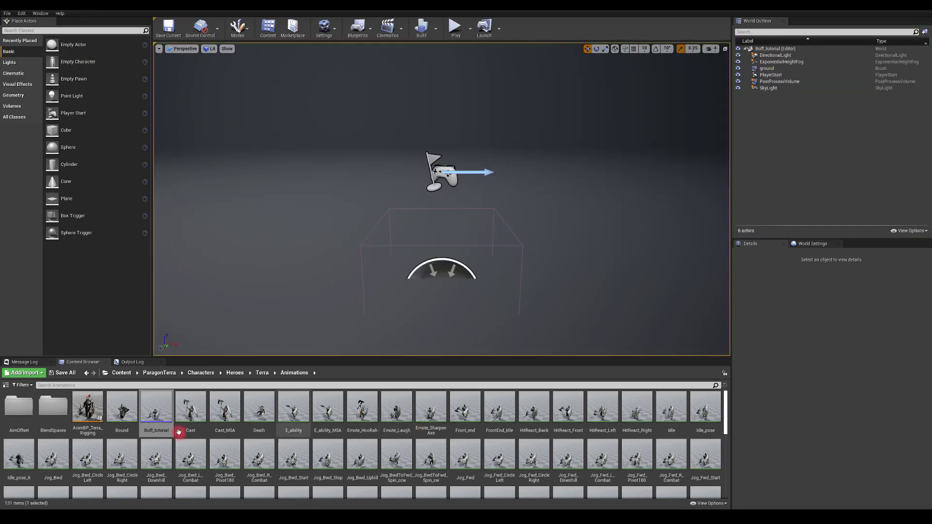
{"action": "double_click", "coordinate": [150, 412]}
{"action": "left_click", "coordinate": [510, 118]}
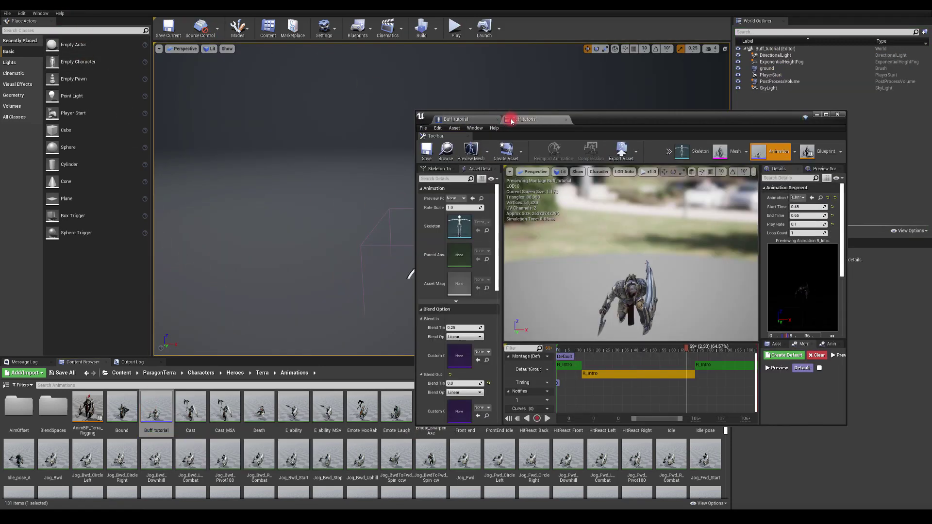
{"action": "left_click", "coordinate": [468, 119]}
Step: Select the Buff component and show the character preview in the Left side view
{"action": "left_click", "coordinate": [440, 210]}
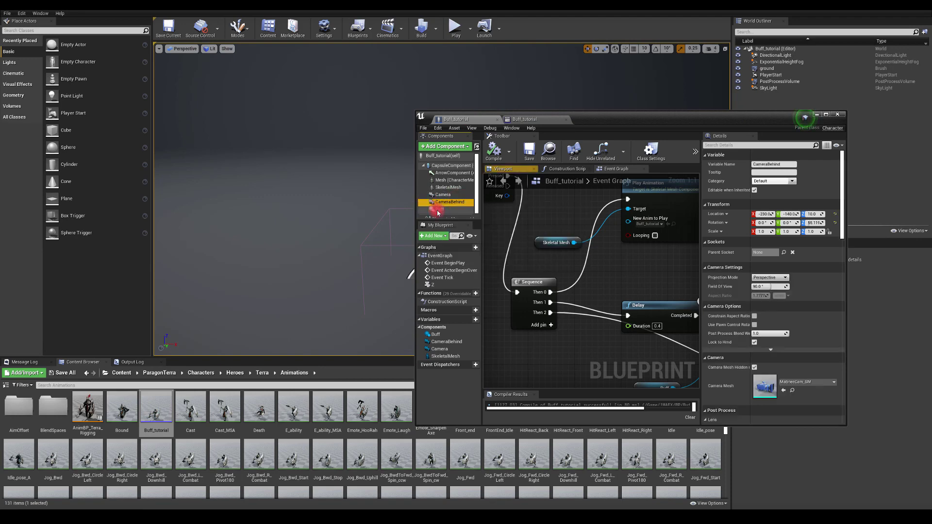
{"action": "left_click", "coordinate": [503, 169]}
{"action": "left_click_drag", "start_coordinate": [597, 120], "coordinate": [534, 2]}
{"action": "left_click_drag", "start_coordinate": [349, 204], "coordinate": [334, 220]}
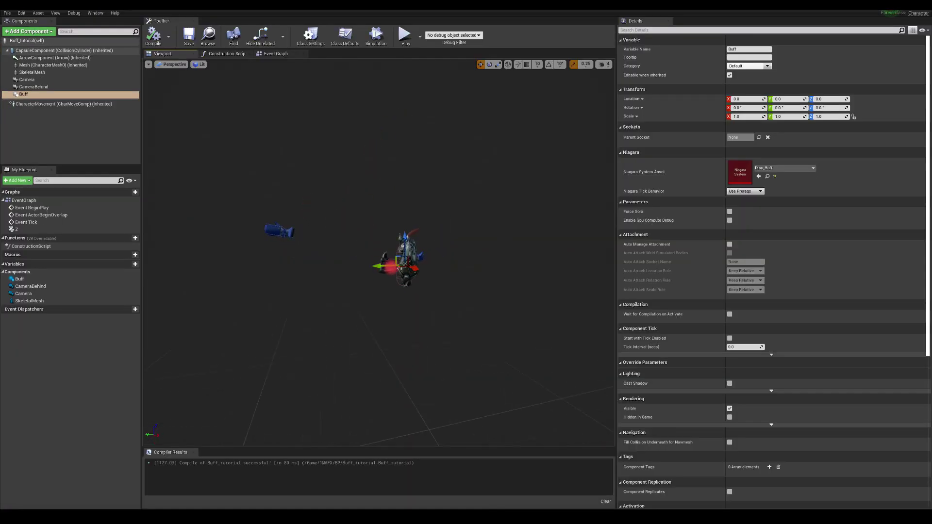
{"action": "left_click_drag", "start_coordinate": [399, 265], "coordinate": [384, 281]}
{"action": "left_click", "coordinate": [178, 66]}
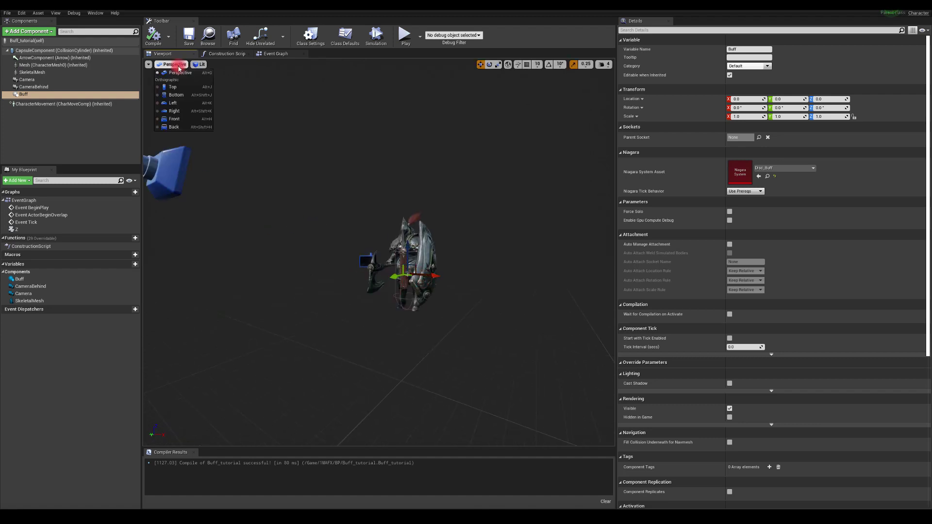
{"action": "left_click", "coordinate": [175, 105]}
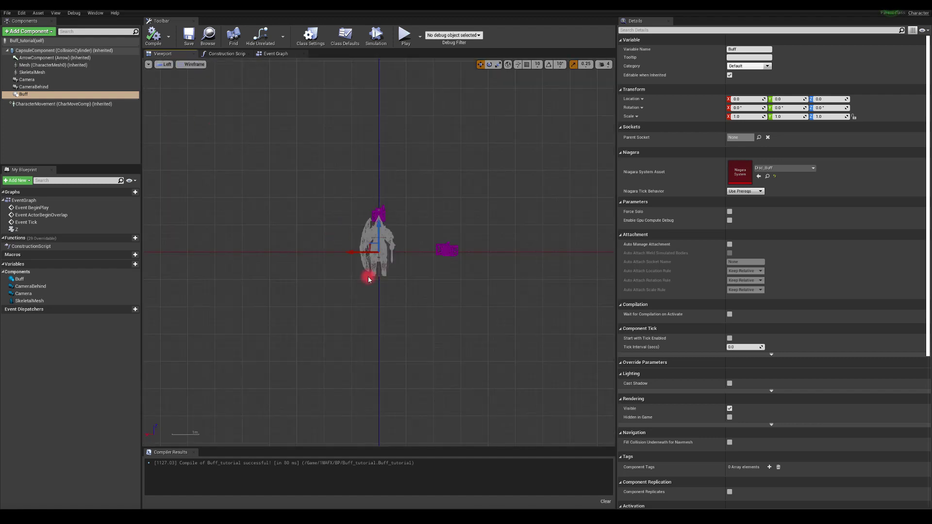
Step: Lower the Buff effect to about Z -83.79 at the feet, compile, save, and play-test
{"action": "scroll", "coordinate": [369, 276], "scroll_direction": "up", "scroll_amount": 8}
{"action": "left_click_drag", "start_coordinate": [396, 216], "coordinate": [396, 228]}
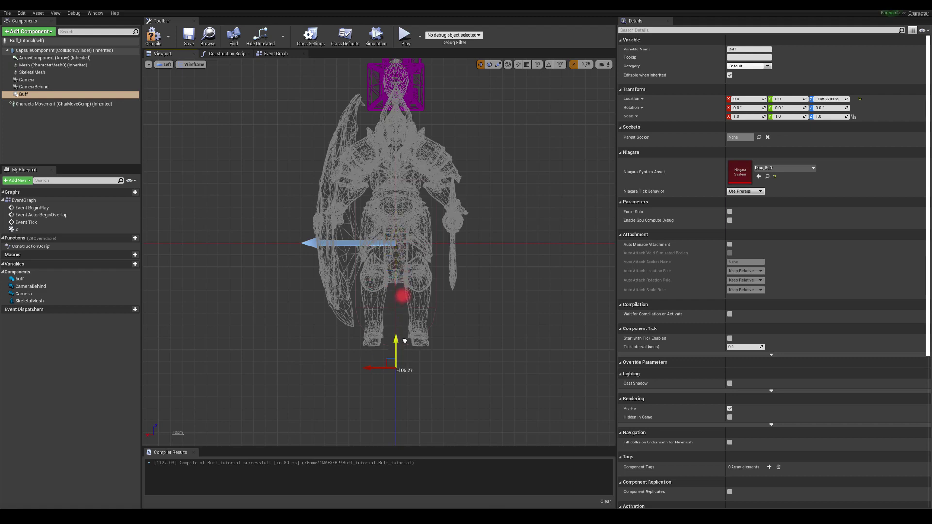
{"action": "left_click_drag", "start_coordinate": [396, 314], "coordinate": [395, 318]}
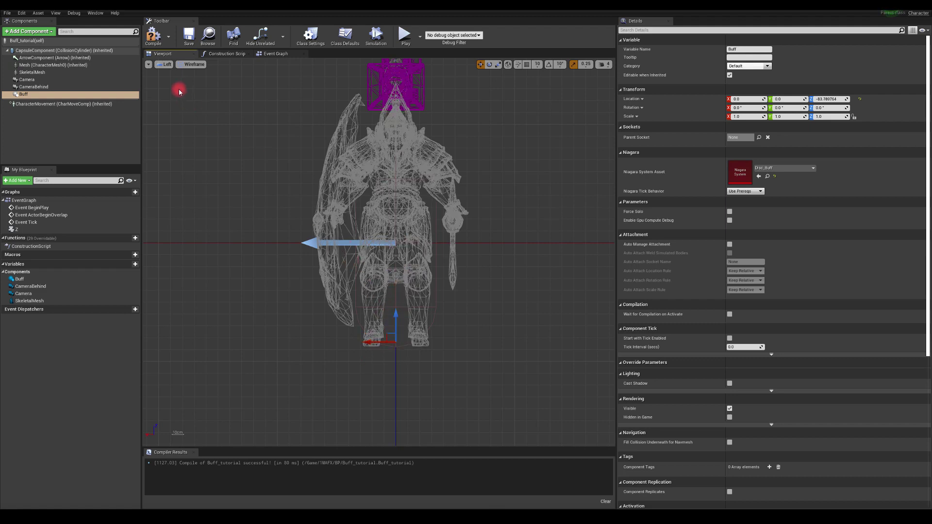
{"action": "left_click", "coordinate": [153, 35]}
{"action": "left_click", "coordinate": [188, 36]}
{"action": "left_click_drag", "start_coordinate": [196, 14], "coordinate": [324, 74]}
{"action": "left_click", "coordinate": [473, 69]}
{"action": "left_click", "coordinate": [455, 28]}
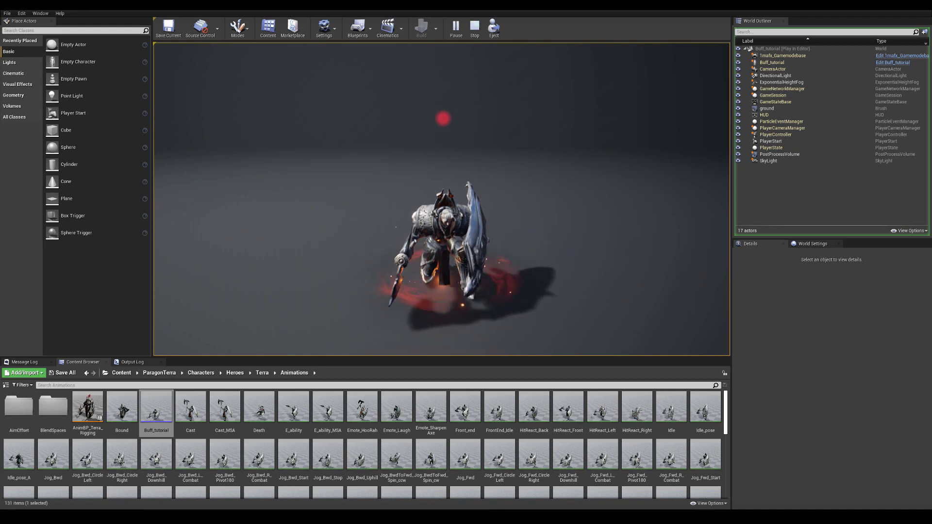
{"action": "key", "text": "Escape"}
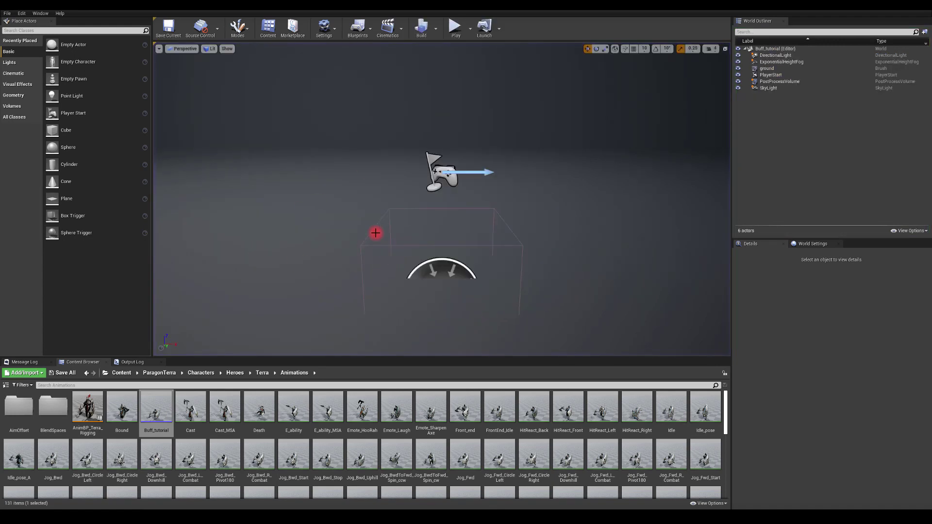
{"action": "left_click", "coordinate": [127, 372]}
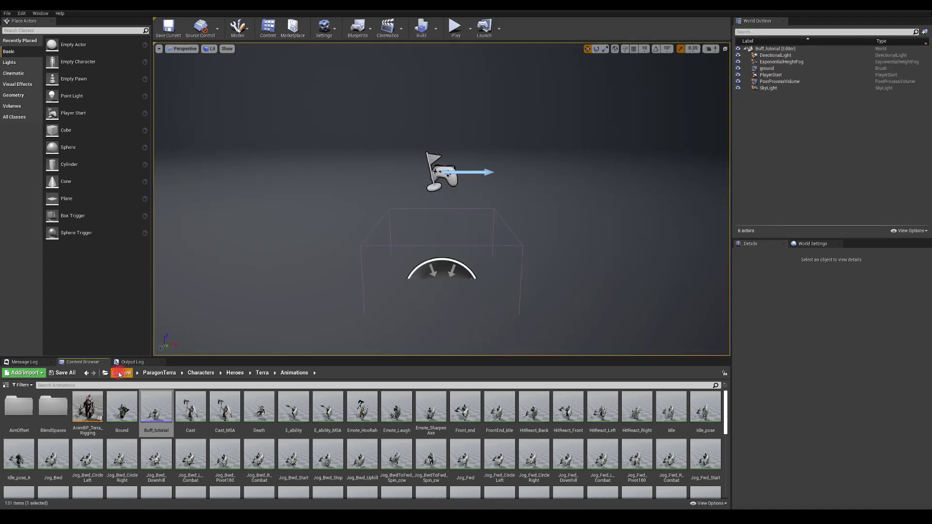
Step: Place Ruins_Player_Pedestal_Inner from ParagonProps > Monolith > Ruins > Meshes into the level
{"action": "left_click", "coordinate": [123, 373]}
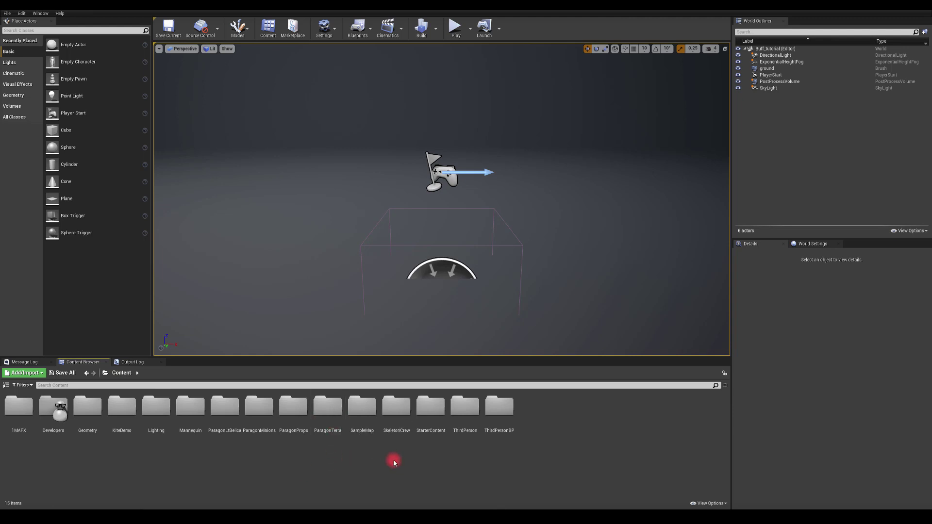
{"action": "double_click", "coordinate": [326, 415]}
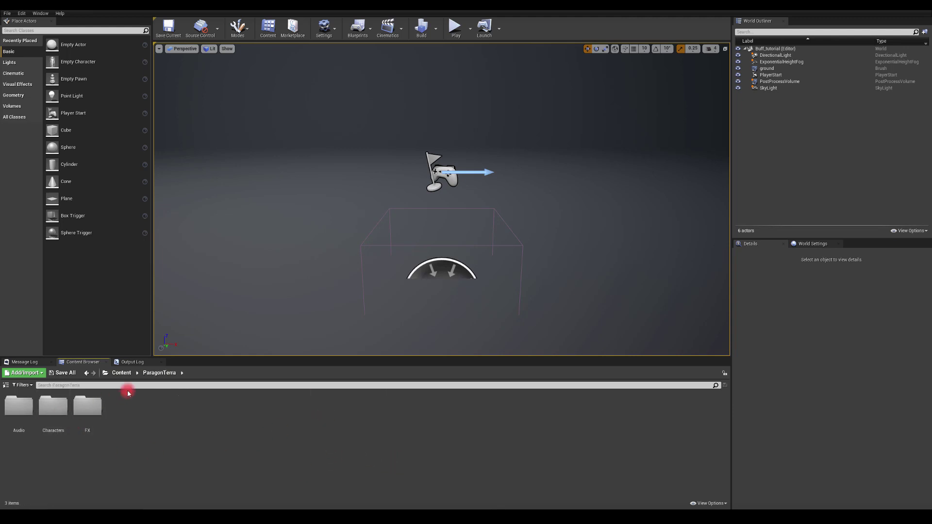
{"action": "left_click", "coordinate": [120, 373]}
{"action": "double_click", "coordinate": [294, 415]}
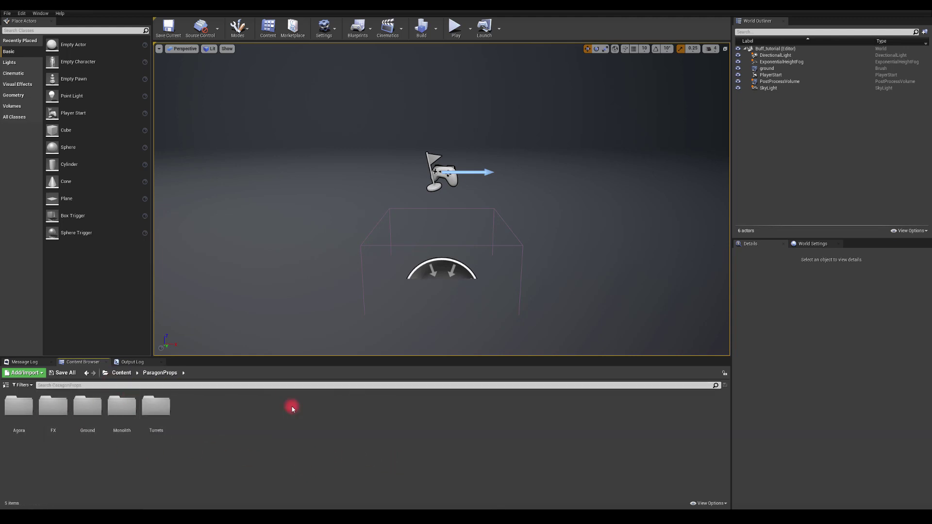
{"action": "double_click", "coordinate": [121, 412]}
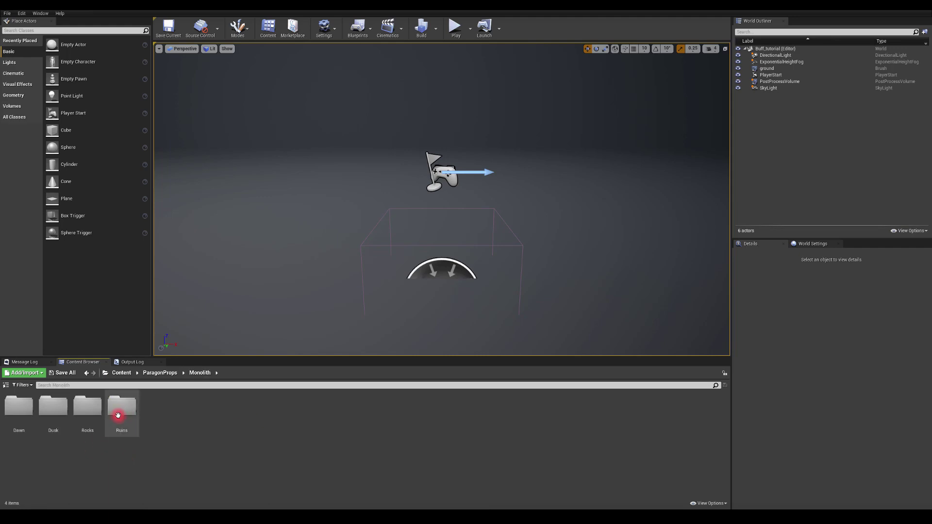
{"action": "double_click", "coordinate": [116, 413]}
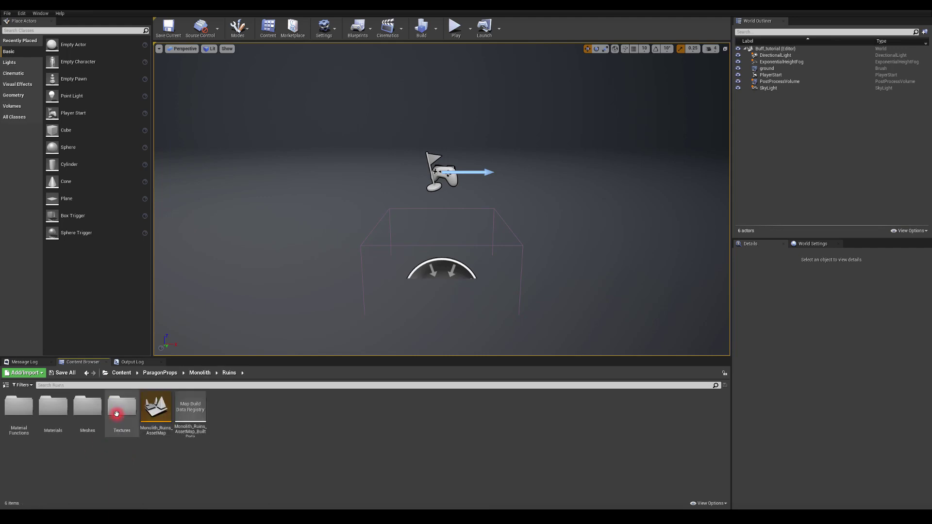
{"action": "double_click", "coordinate": [86, 409]}
{"action": "scroll", "coordinate": [422, 444], "scroll_direction": "down", "scroll_amount": 10}
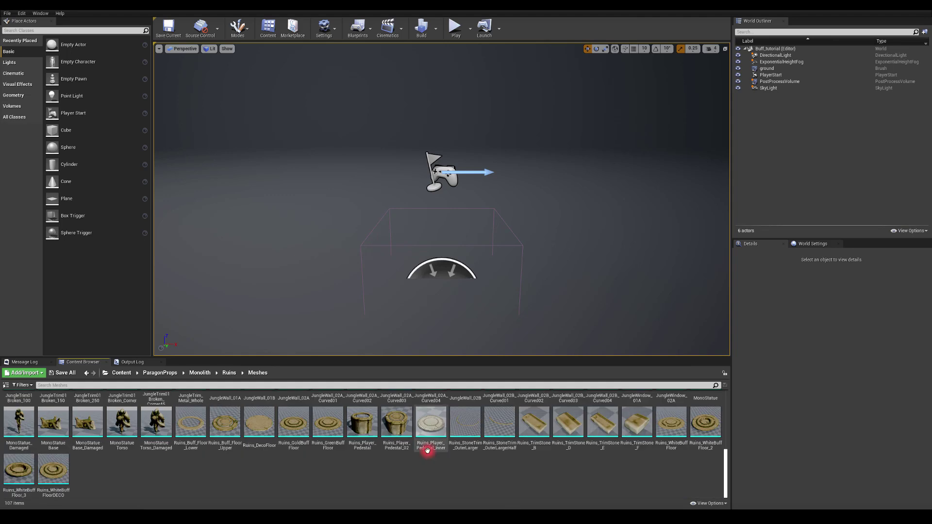
{"action": "left_click_drag", "start_coordinate": [430, 416], "coordinate": [428, 267]}
Step: Set the pedestal's Location X and Y to 0 and its Scale X and Y to 2.5
{"action": "left_click", "coordinate": [818, 323]}
{"action": "type", "text": "0"}
{"action": "left_click", "coordinate": [853, 323]}
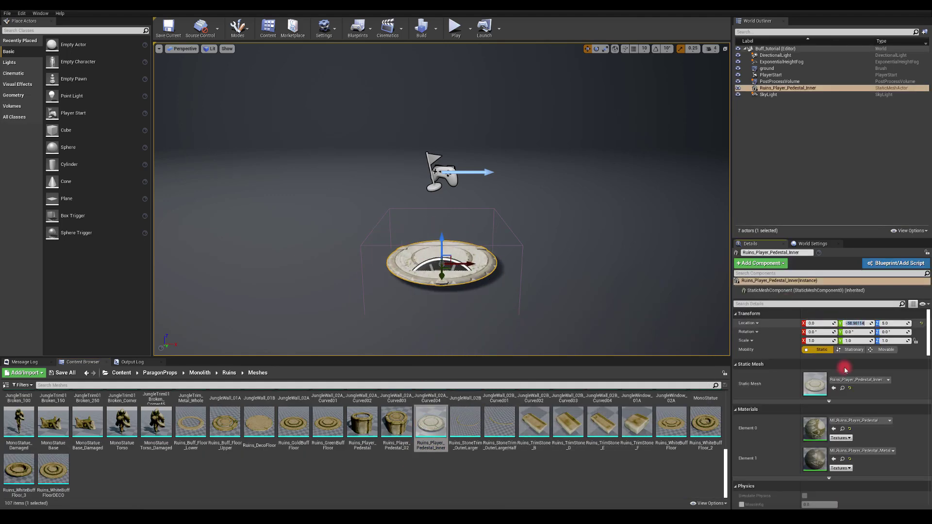
{"action": "type", "text": "0"}
{"action": "key", "text": "Return"}
{"action": "left_click", "coordinate": [818, 341]}
{"action": "type", "text": "2.5"}
{"action": "key", "text": "Return"}
{"action": "left_click", "coordinate": [853, 340]}
{"action": "type", "text": "2.5"}
{"action": "key", "text": "Return"}
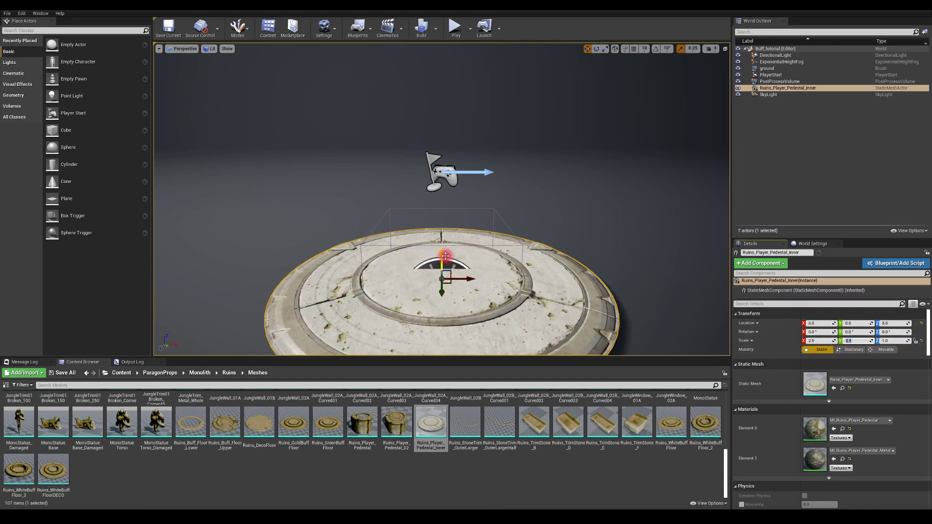
Step: Flatten the pedestal to 0.3 Z scale and raise it to sit at about Z 3
{"action": "left_click_drag", "start_coordinate": [444, 253], "coordinate": [439, 258]}
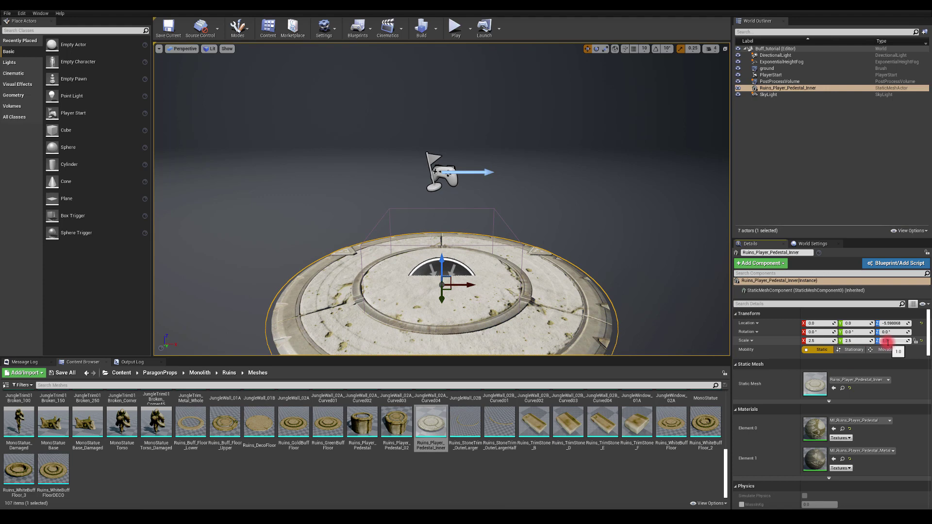
{"action": "left_click_drag", "start_coordinate": [887, 342], "coordinate": [888, 342]}
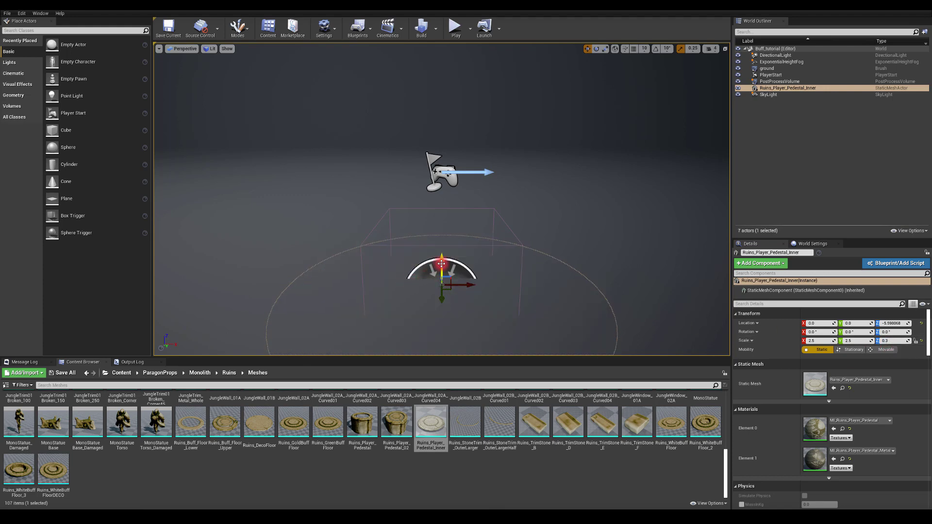
{"action": "left_click_drag", "start_coordinate": [438, 261], "coordinate": [442, 248]}
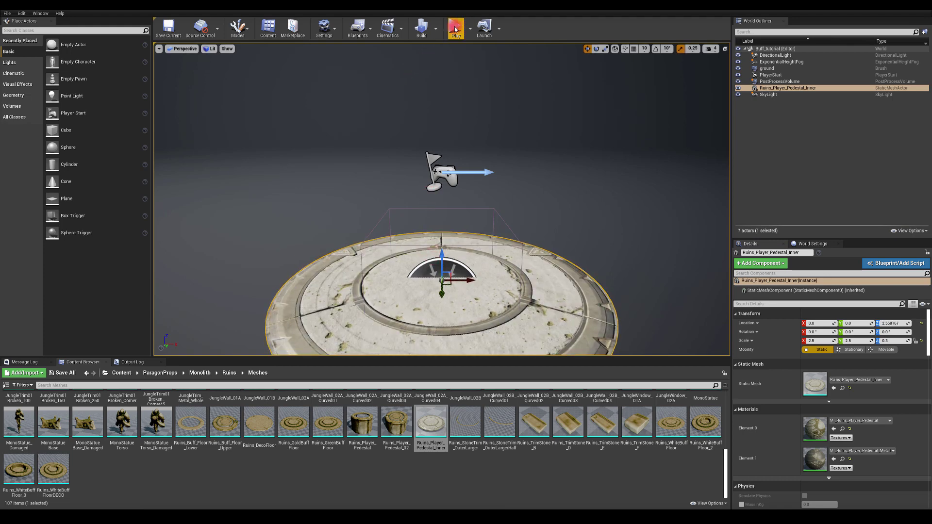
{"action": "left_click", "coordinate": [453, 29]}
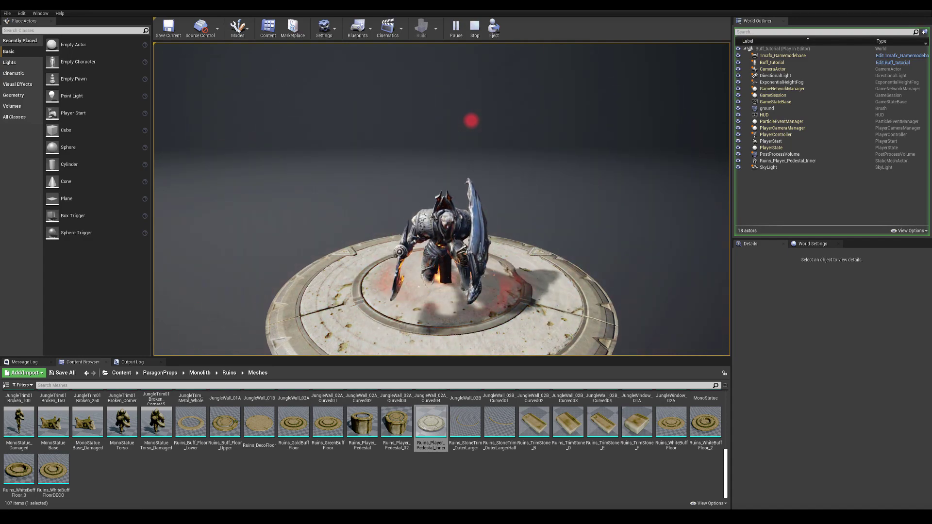
{"action": "key", "text": "Escape"}
{"action": "left_click", "coordinate": [364, 478]}
{"action": "scroll", "coordinate": [234, 427], "scroll_direction": "up", "scroll_amount": 5}
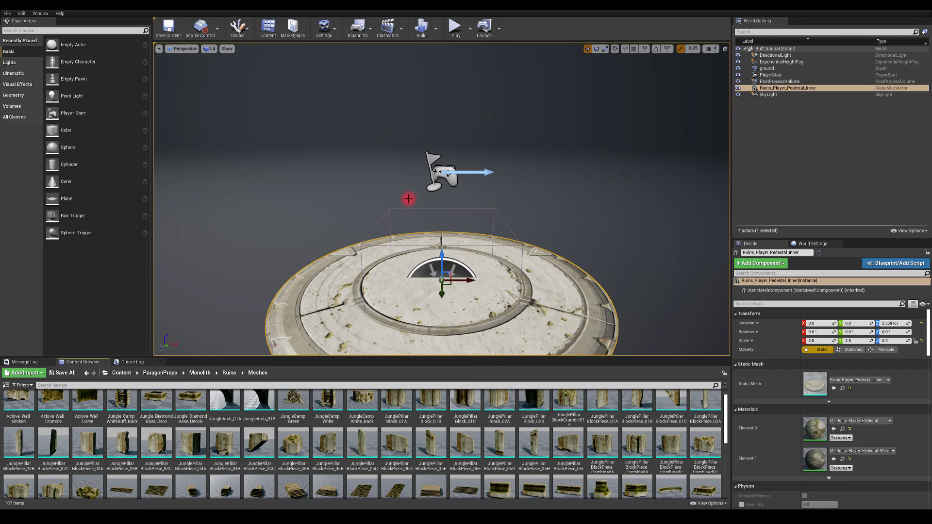
Step: Browse the ParagonProps > Agora > Rocks > Meshes folder, then return to ParagonProps
{"action": "left_click", "coordinate": [200, 373]}
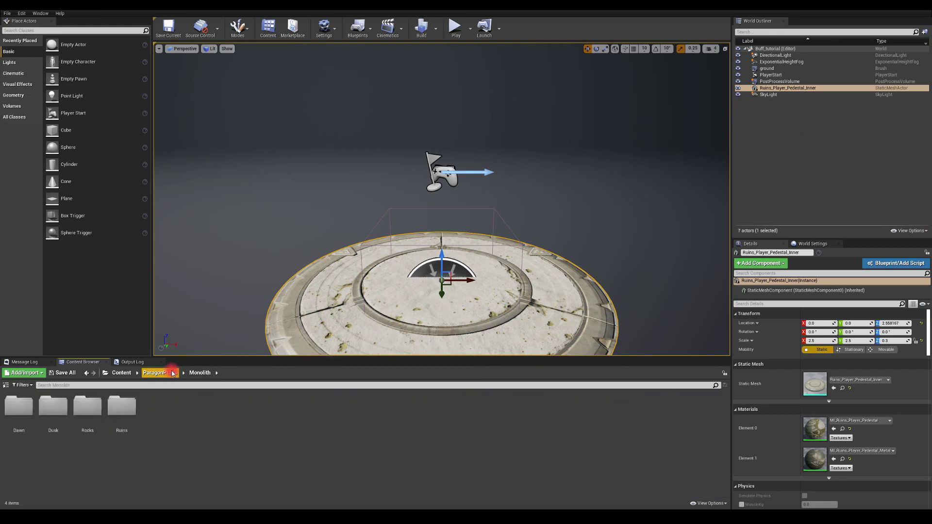
{"action": "left_click", "coordinate": [160, 372]}
{"action": "double_click", "coordinate": [16, 408]}
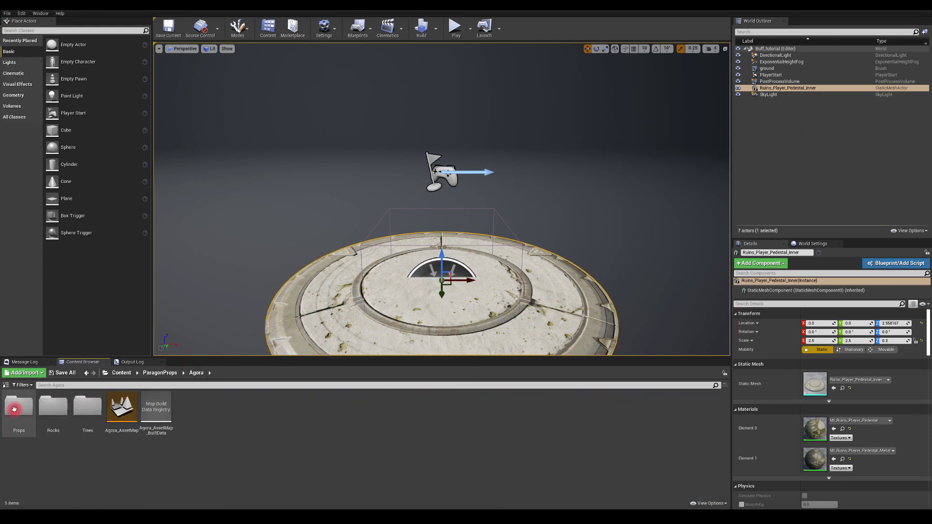
{"action": "double_click", "coordinate": [59, 419]}
{"action": "double_click", "coordinate": [53, 407]}
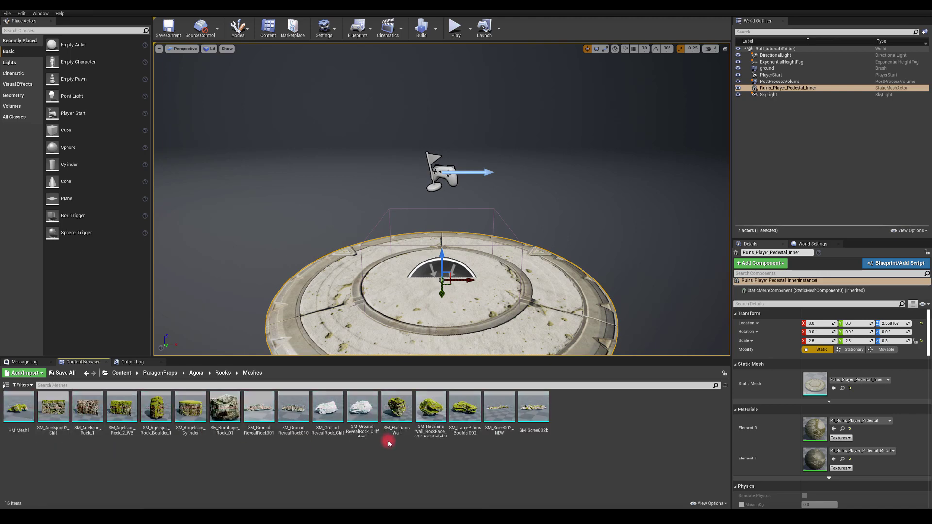
{"action": "left_click", "coordinate": [218, 375]}
{"action": "left_click", "coordinate": [196, 373]}
{"action": "left_click", "coordinate": [159, 373]}
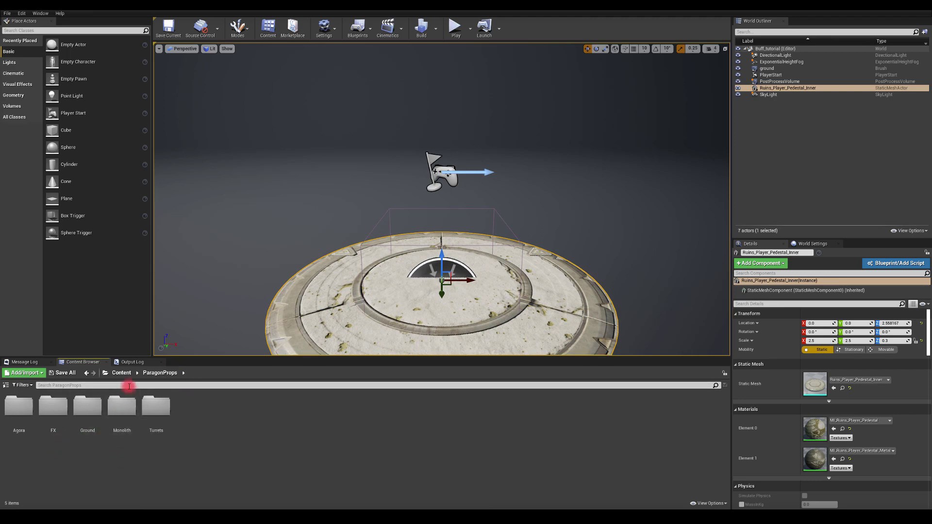
Step: Drop Rock_Well_Large_Collars from ParagonProps > Agora > Props > Meshes into the level
{"action": "double_click", "coordinate": [18, 409]}
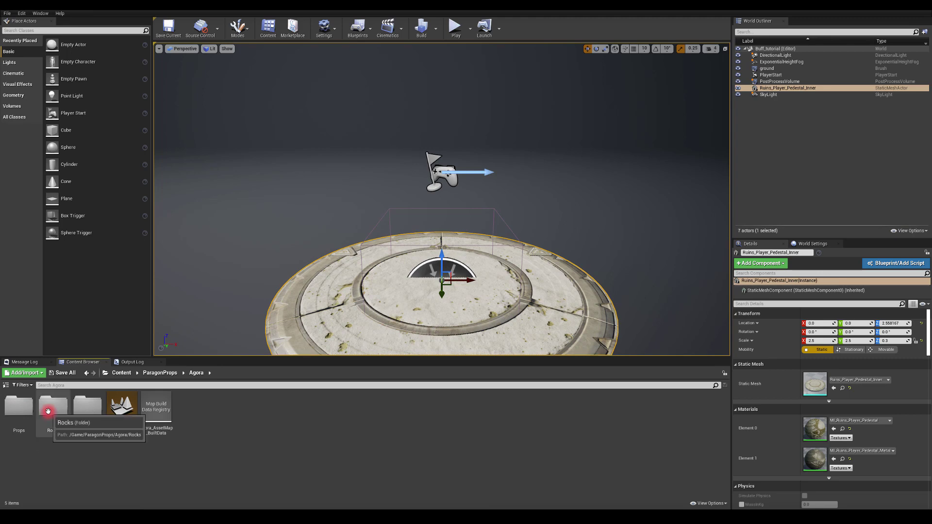
{"action": "double_click", "coordinate": [18, 408]}
{"action": "double_click", "coordinate": [121, 409]}
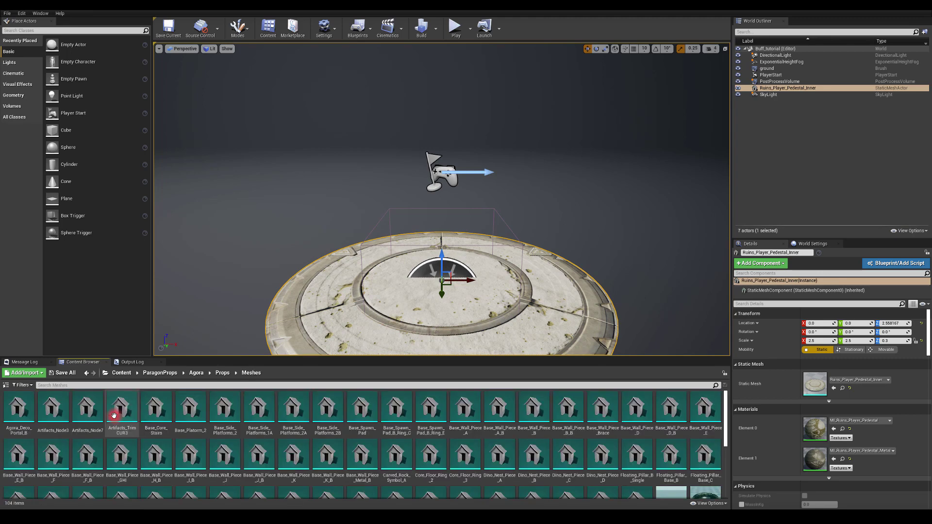
{"action": "scroll", "coordinate": [534, 434], "scroll_direction": "down", "scroll_amount": 5}
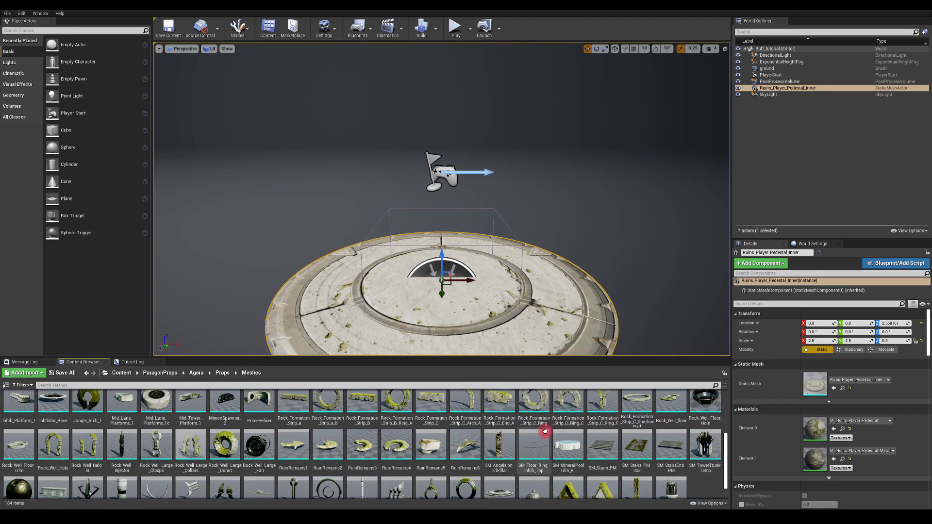
{"action": "scroll", "coordinate": [612, 418], "scroll_direction": "down", "scroll_amount": 1}
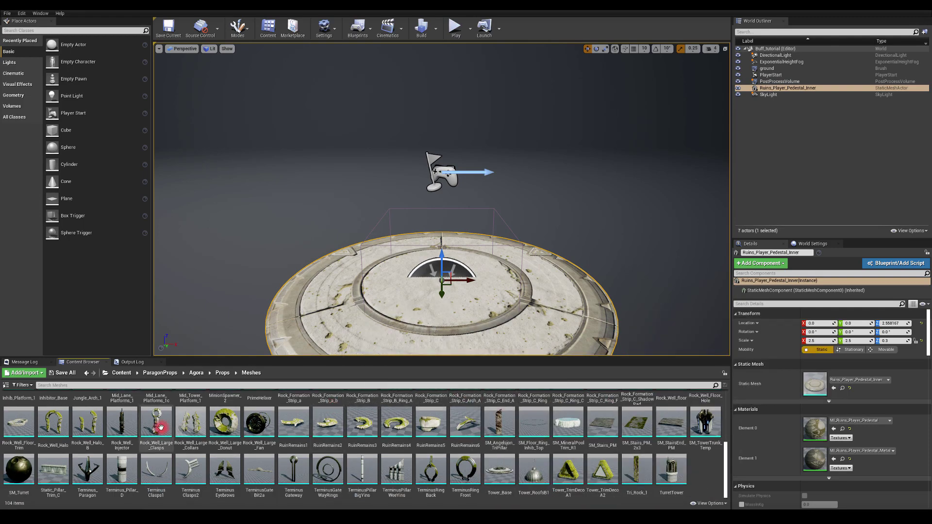
{"action": "left_click_drag", "start_coordinate": [191, 423], "coordinate": [445, 212]}
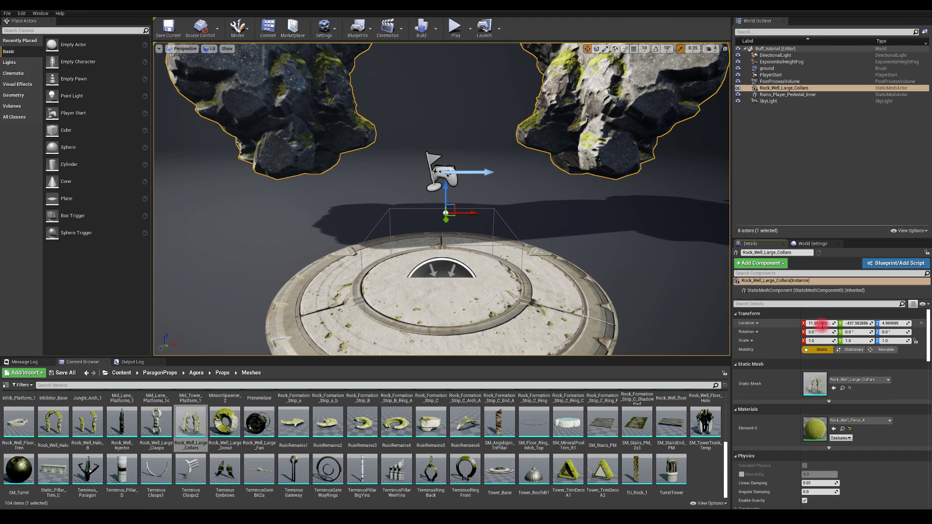
Step: Zero the rock's X and Y location, then move it to about Y -409, Z -333 behind the pedestal
{"action": "type", "text": "0"}
{"action": "key", "text": "Tab"}
{"action": "type", "text": "0"}
{"action": "key", "text": "Return"}
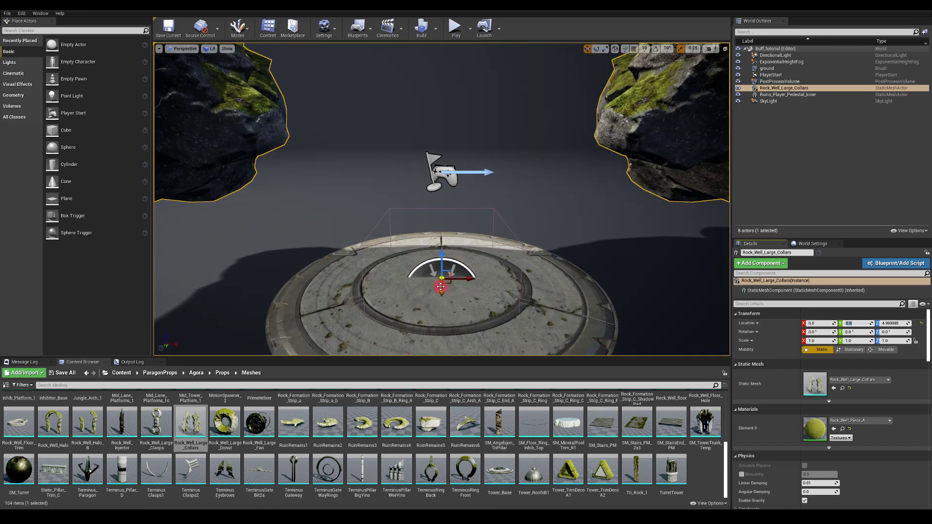
{"action": "left_click_drag", "start_coordinate": [442, 293], "coordinate": [416, 270]}
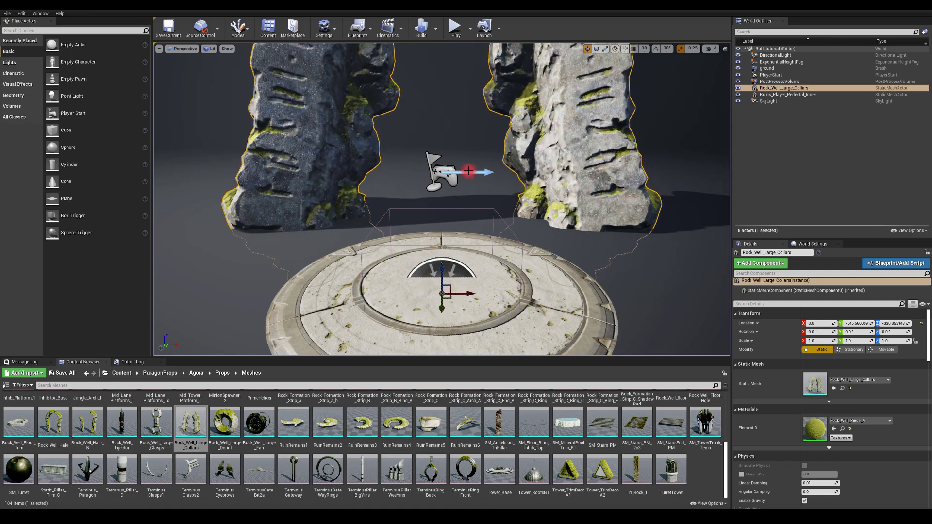
{"action": "mouse_move", "coordinate": [445, 306]}
{"action": "left_mouse_down"}
{"action": "mouse_move", "coordinate": [441, 333]}
{"action": "mouse_move", "coordinate": [440, 322]}
{"action": "left_mouse_up"}
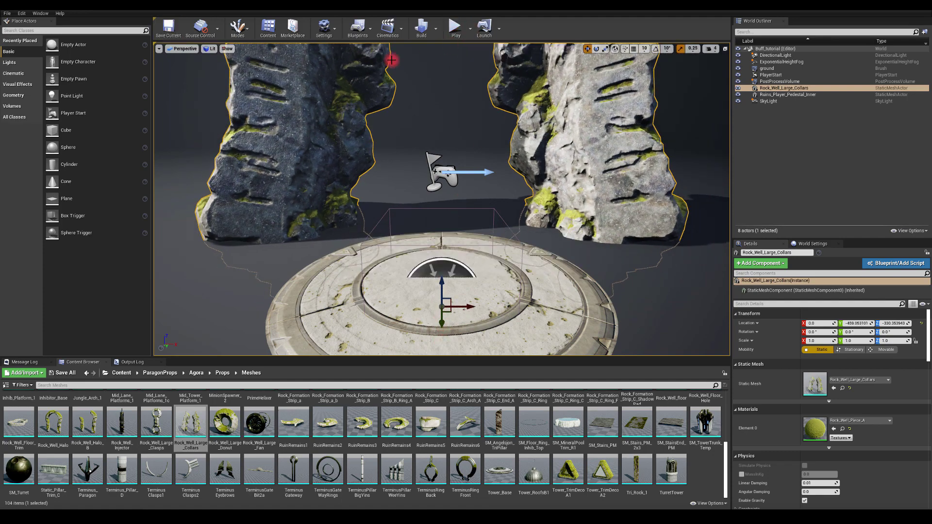
Step: Play the level fullscreen, trigger the buff slam three times, then stop the preview
{"action": "left_click", "coordinate": [454, 26]}
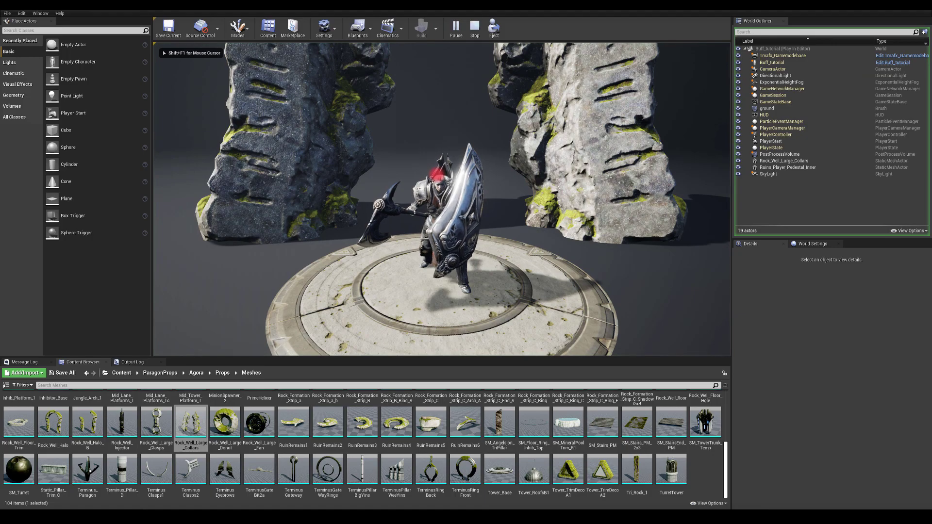
{"action": "key", "text": "F11"}
{"action": "left_click", "coordinate": [453, 170]}
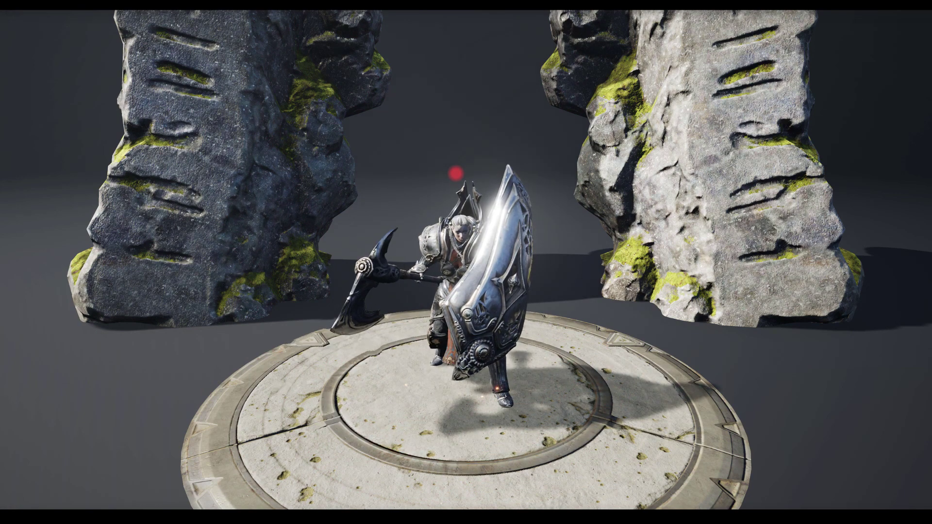
{"action": "left_click", "coordinate": [456, 173]}
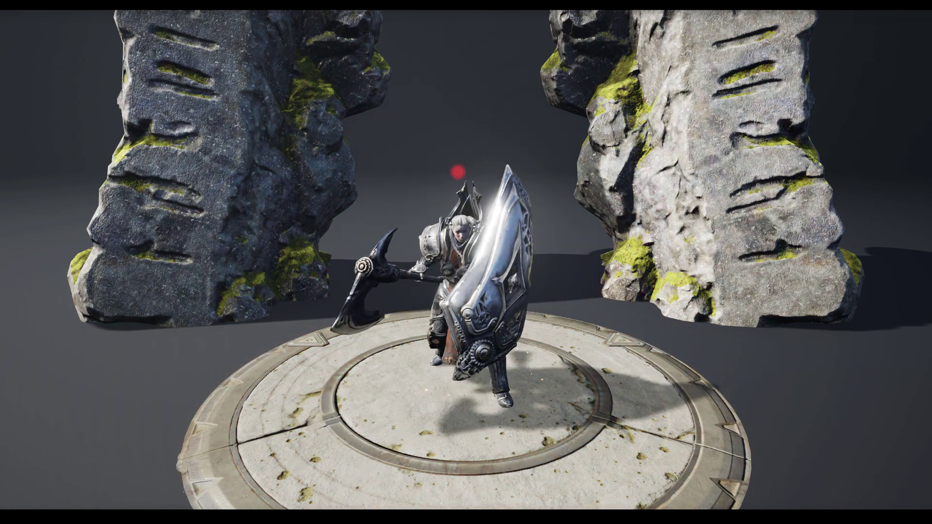
{"action": "left_click", "coordinate": [523, 152]}
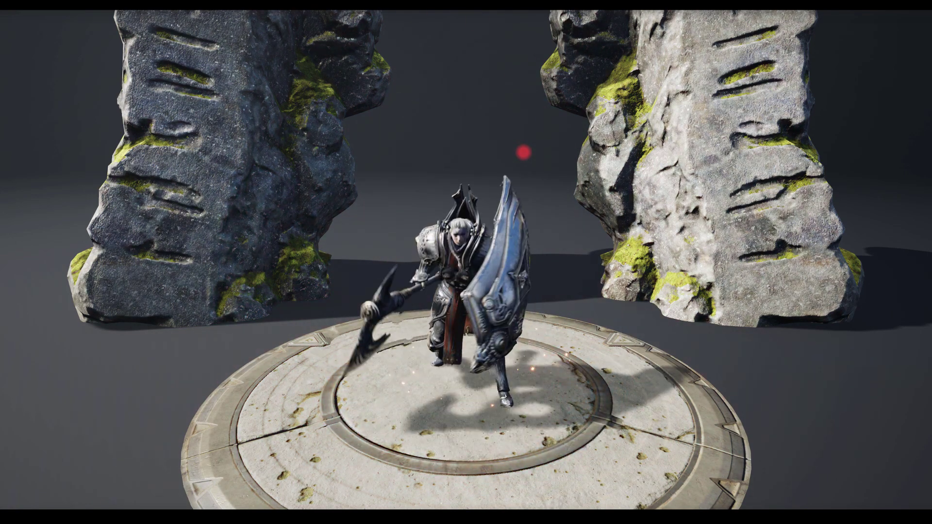
{"action": "key", "text": "Escape"}
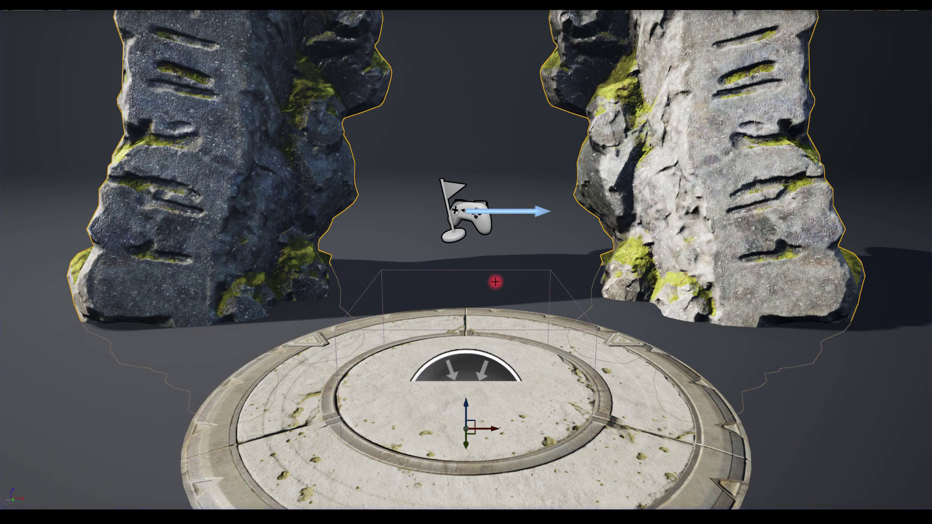